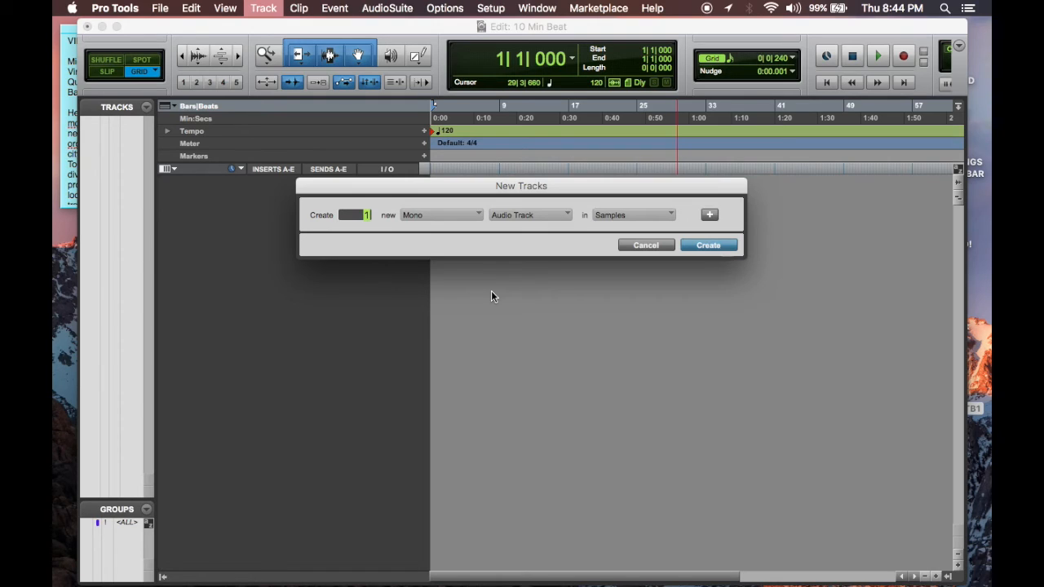
Step: Create 8 new stereo instrument tracks
{"action": "type", "text": "8"}
{"action": "key", "text": "super+Right"}
{"action": "key", "text": "super+Down"}
{"action": "key", "text": "super+Down"}
{"action": "key", "text": "super+Down"}
{"action": "key", "text": "super+Down"}
{"action": "key", "text": "Return"}
Step: Clear the first insert slot of Inst 1 and load the Komplete Kontrol (stereo) instrument plug-in there
{"action": "left_click", "coordinate": [267, 184]}
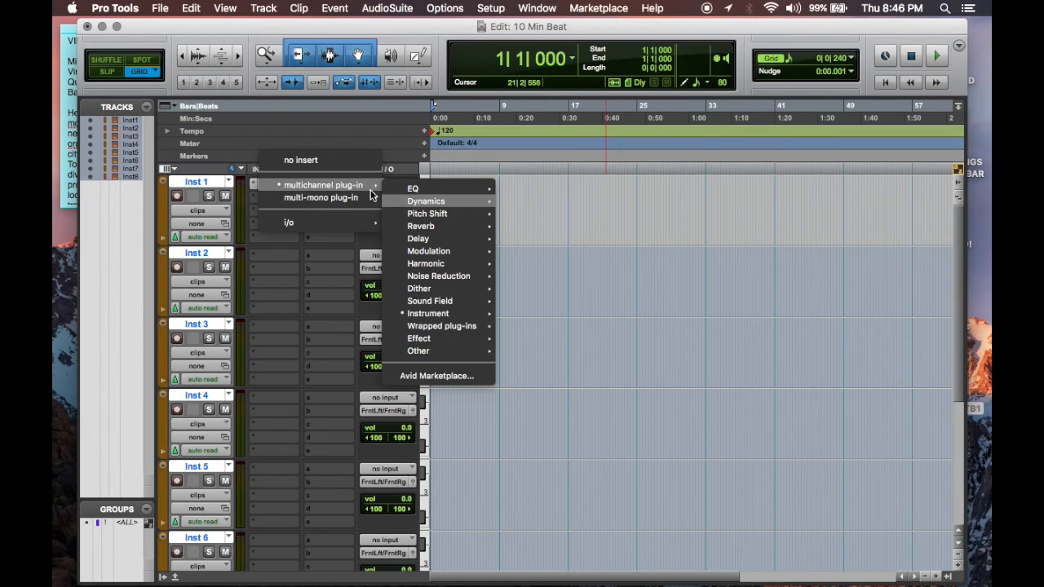
{"action": "left_click", "coordinate": [294, 153]}
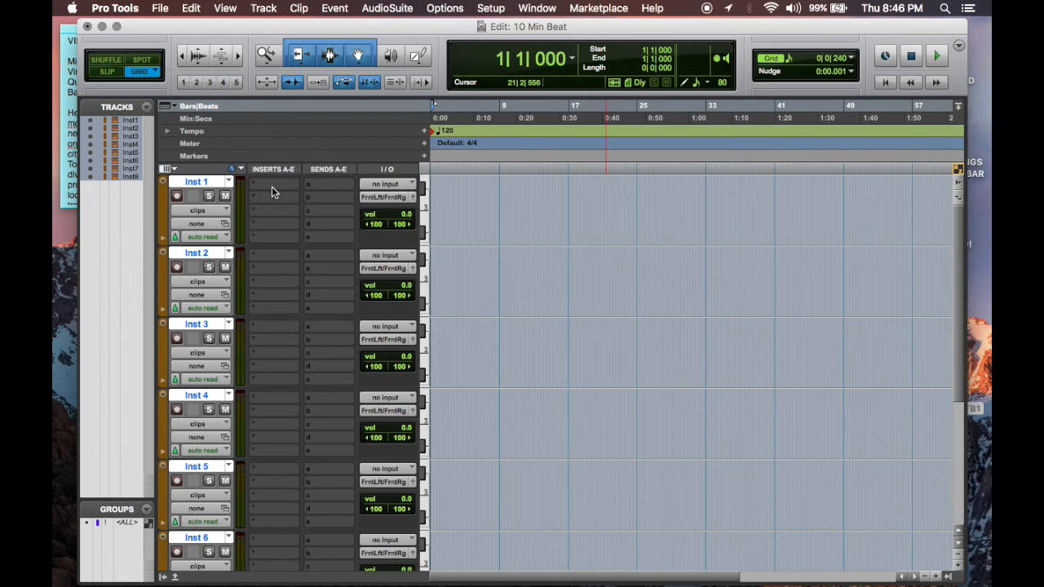
{"action": "left_click", "coordinate": [272, 186]}
{"action": "mouse_move", "coordinate": [340, 214]}
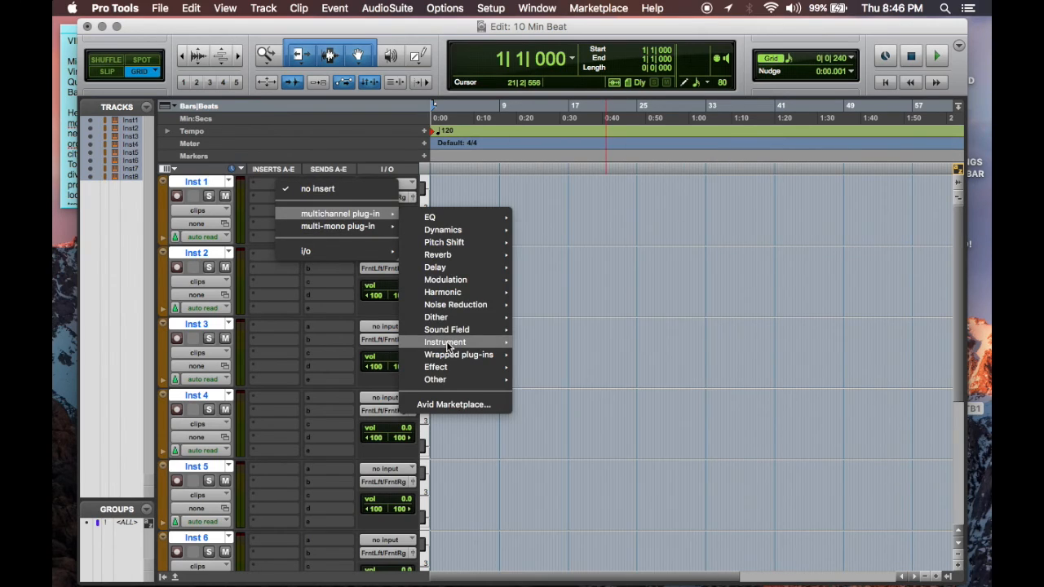
{"action": "mouse_move", "coordinate": [446, 342]}
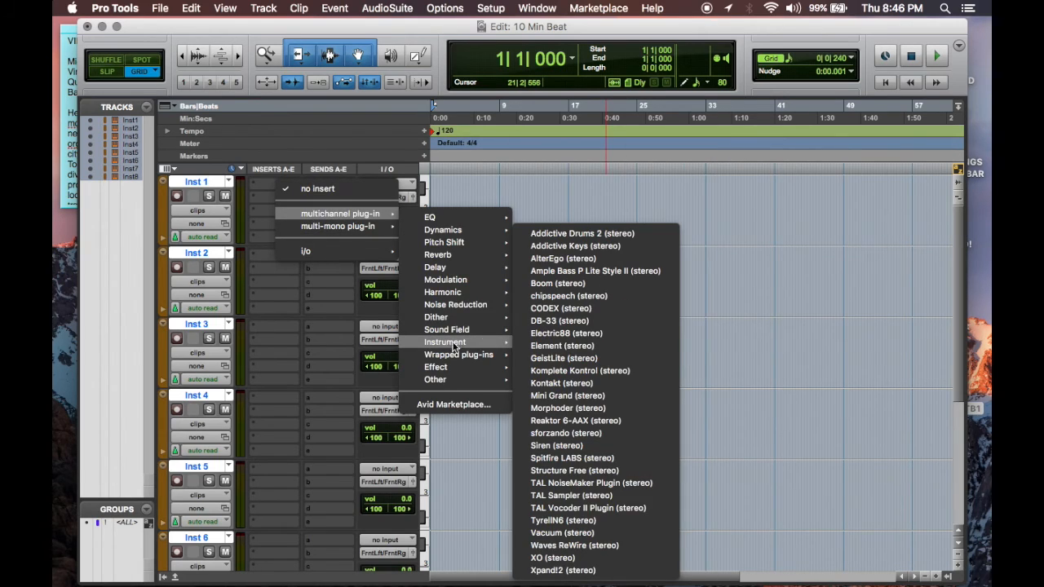
{"action": "left_click", "coordinate": [642, 368]}
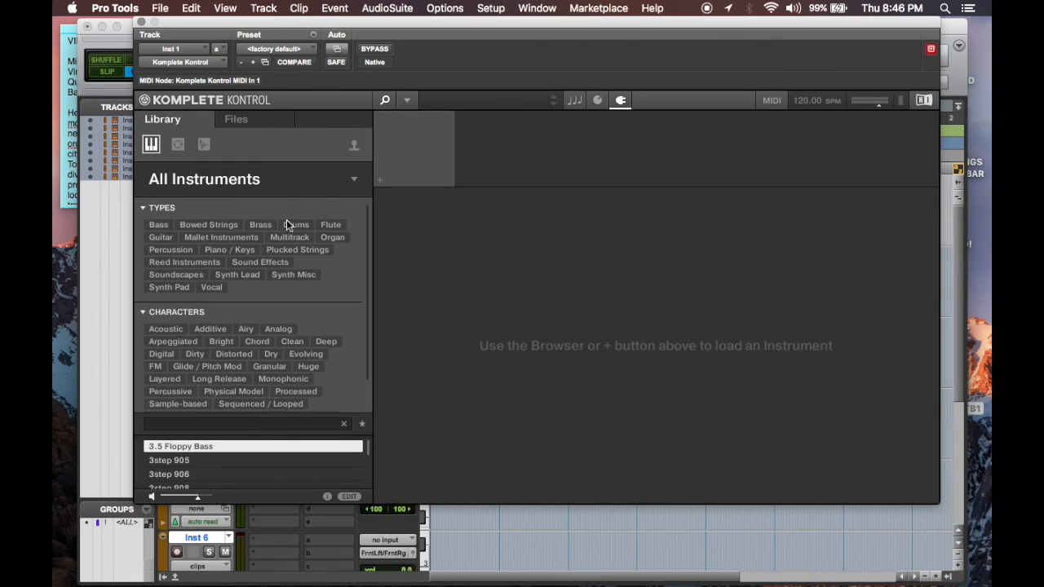
Step: Filter the Komplete Kontrol library by Drums and Analog and load Kit - April Fools
{"action": "left_click", "coordinate": [288, 224]}
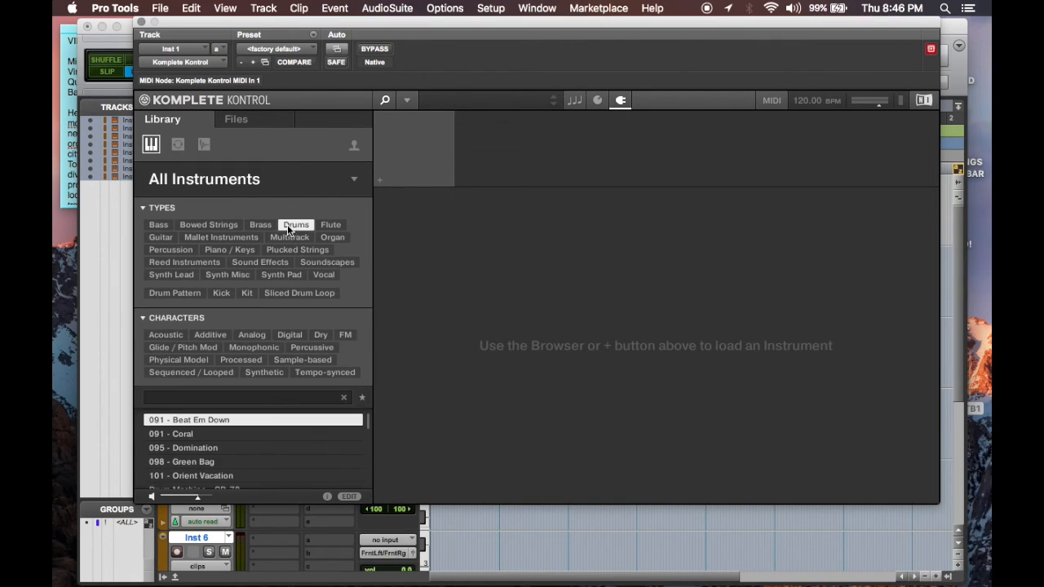
{"action": "left_click", "coordinate": [241, 335]}
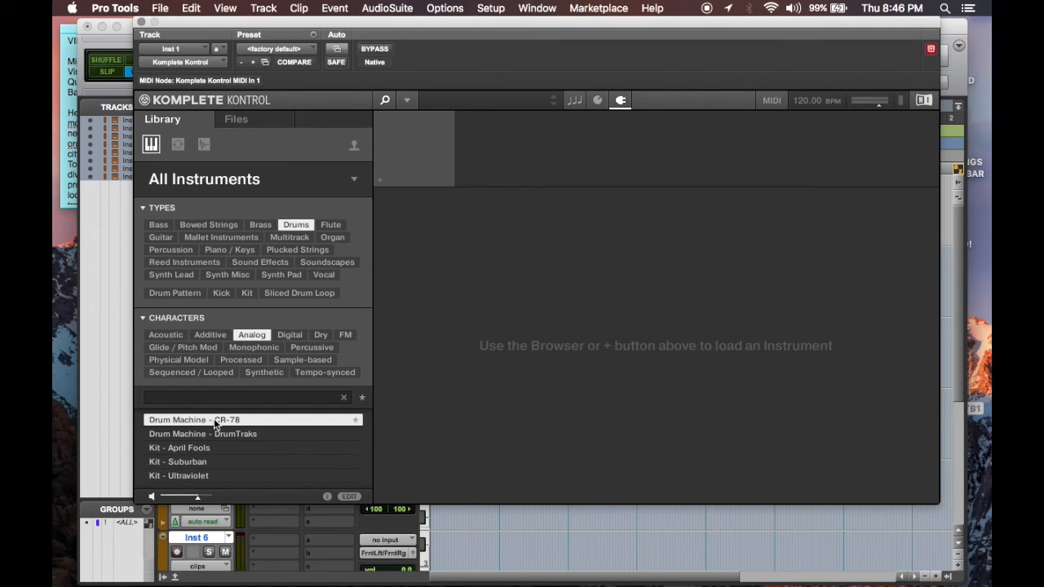
{"action": "key", "text": "Down"}
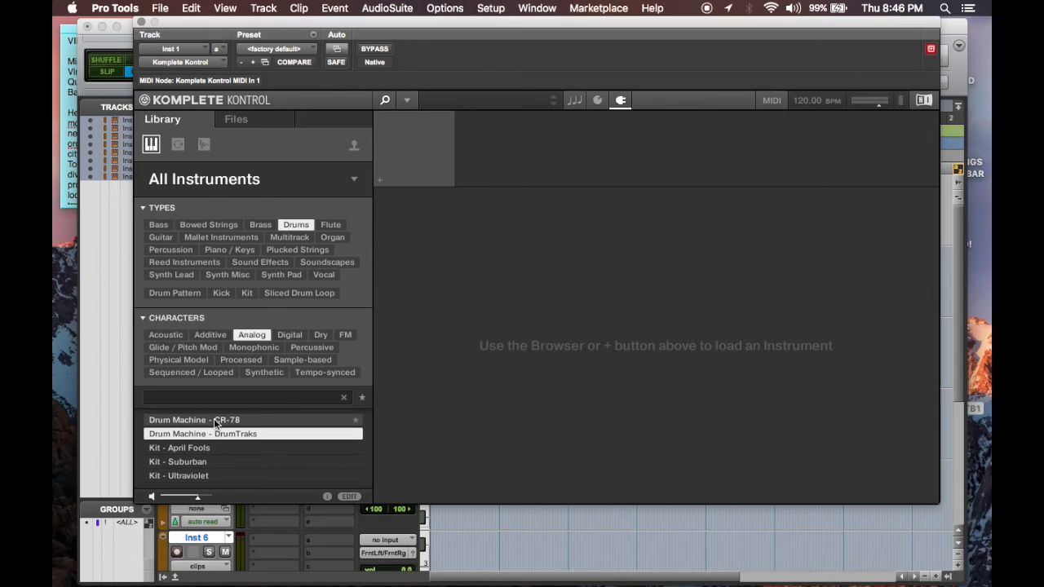
{"action": "key", "text": "Down"}
{"action": "key", "text": "Down"}
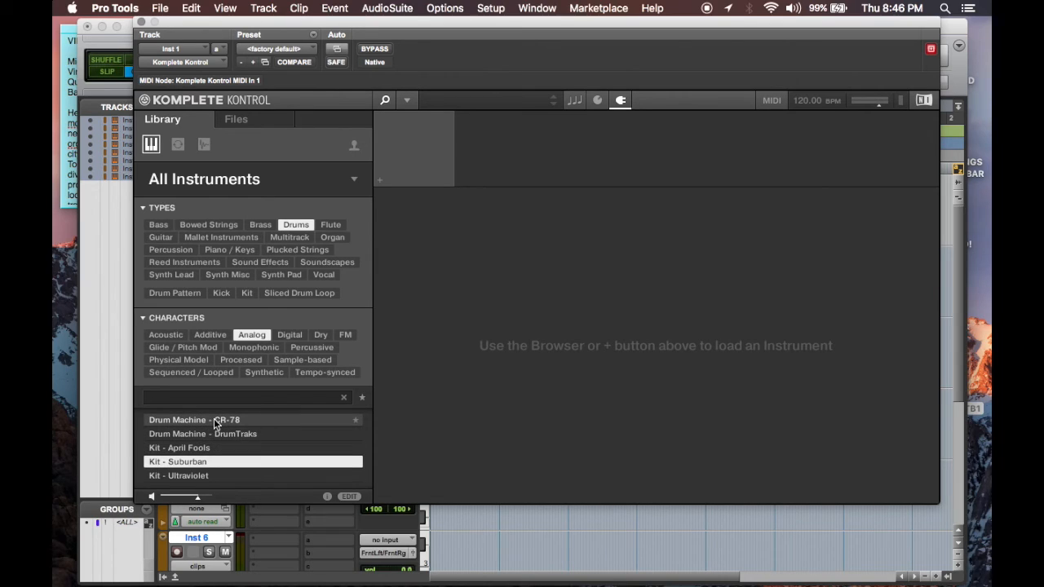
{"action": "key", "text": "Up"}
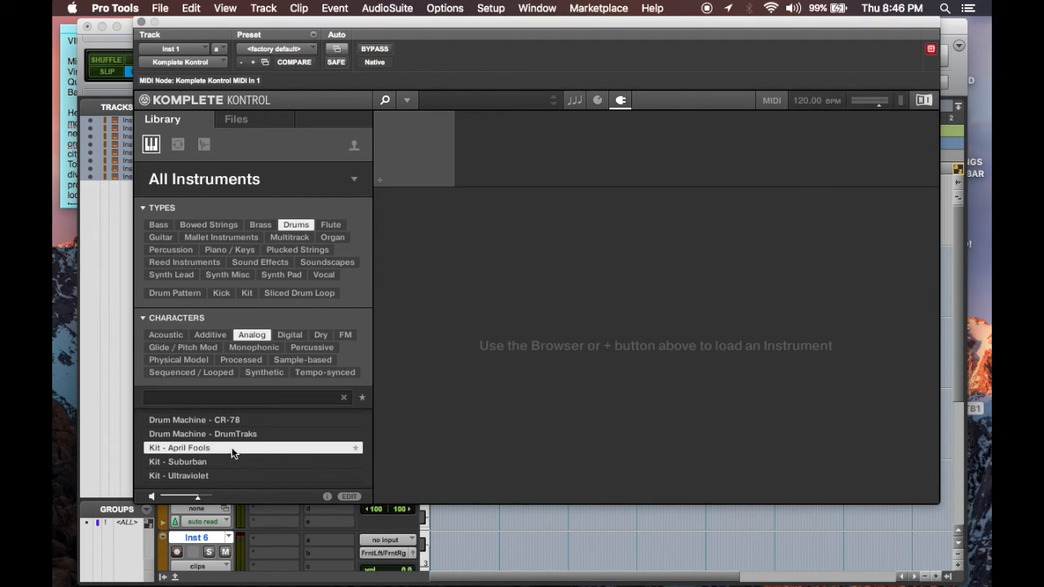
{"action": "double_click", "coordinate": [229, 447]}
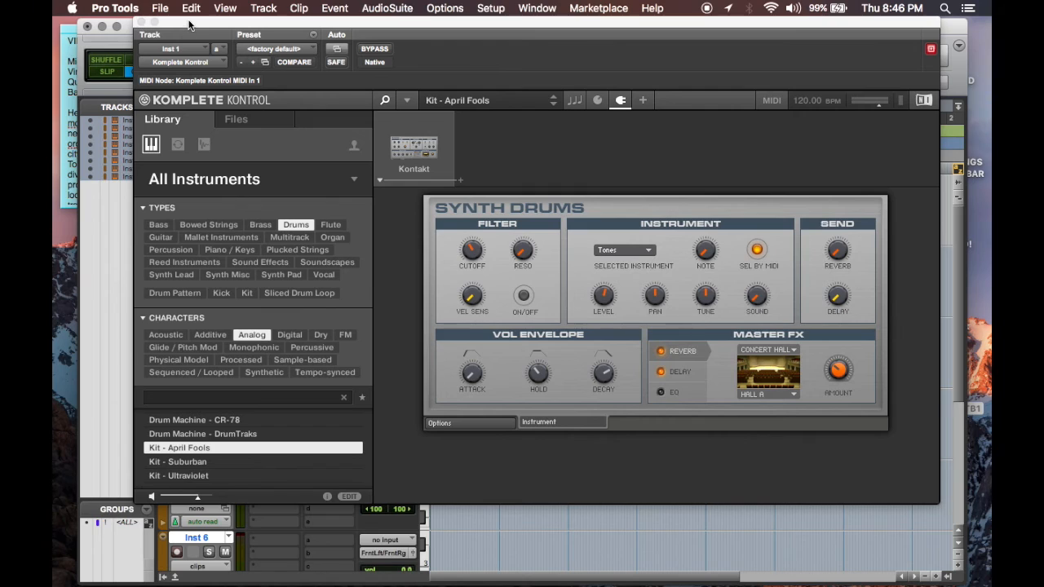
Step: Record-enable the Inst 1 track, closing its plug-in window, and rename the track Drums
{"action": "left_click_drag", "start_coordinate": [190, 25], "coordinate": [192, 238]}
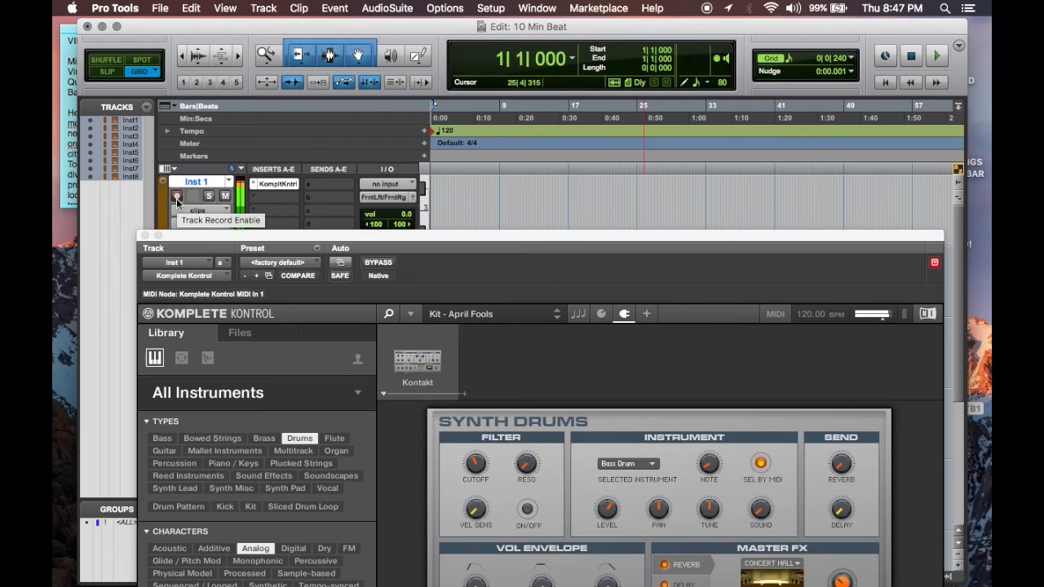
{"action": "left_click", "coordinate": [145, 235]}
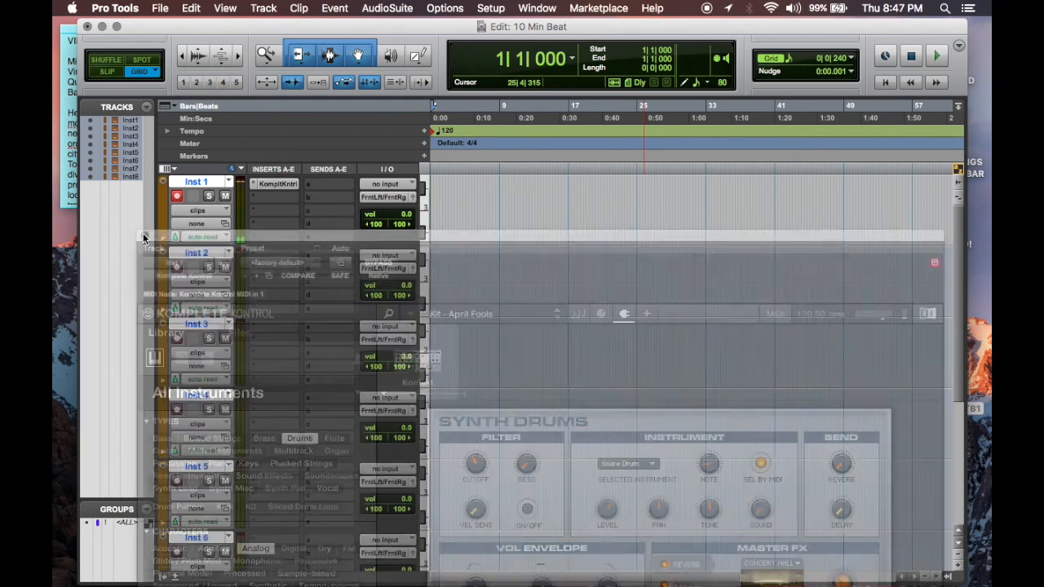
{"action": "double_click", "coordinate": [209, 181]}
{"action": "type", "text": "Drums"}
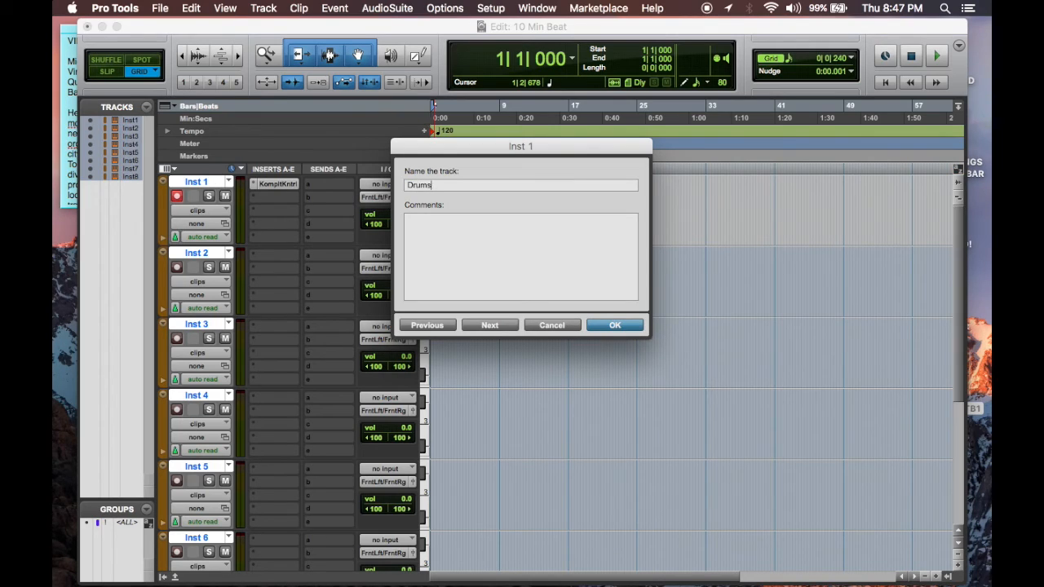
{"action": "key", "text": "Return"}
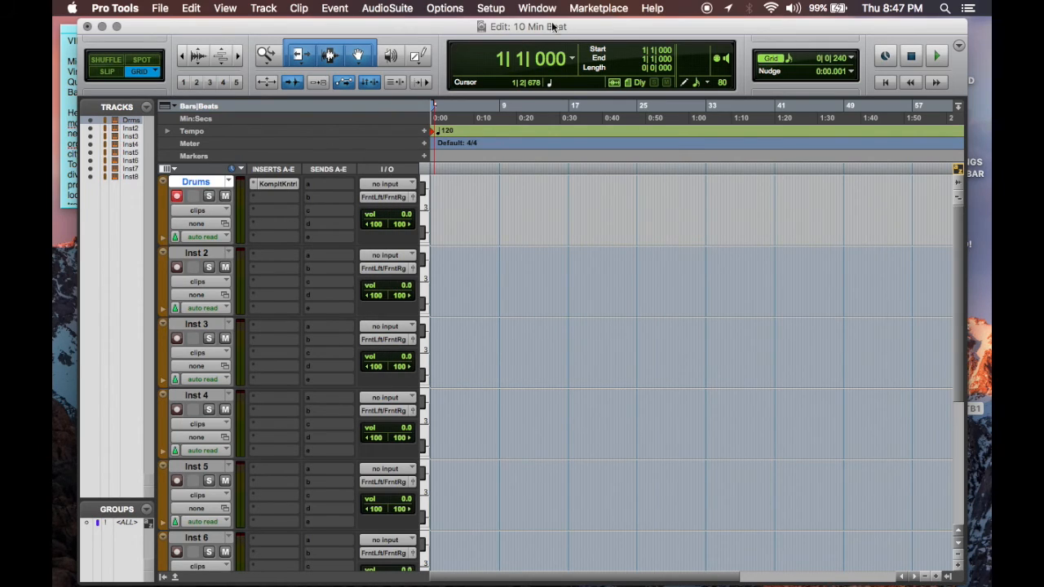
Step: Switch the session to manual tempo and set it to 97 BPM using the expanded Transport window
{"action": "left_click", "coordinate": [491, 8]}
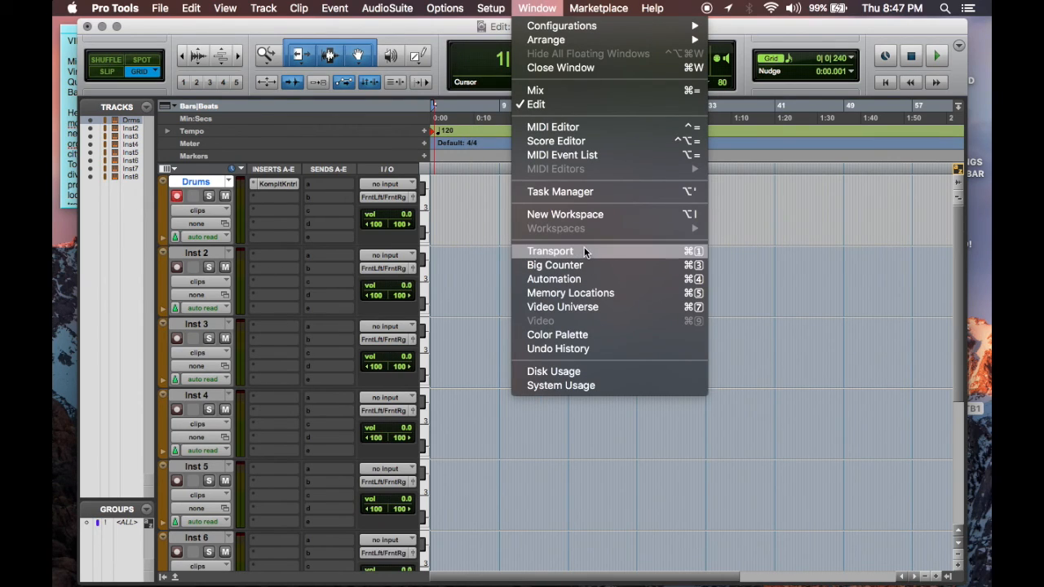
{"action": "left_click", "coordinate": [582, 250]}
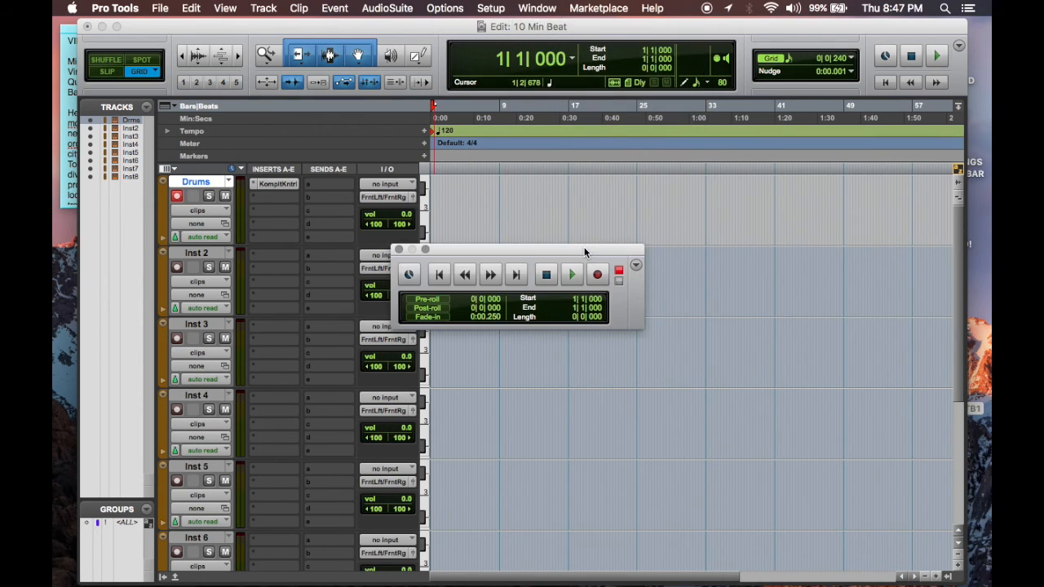
{"action": "left_click", "coordinate": [636, 271]}
{"action": "left_click", "coordinate": [678, 357]}
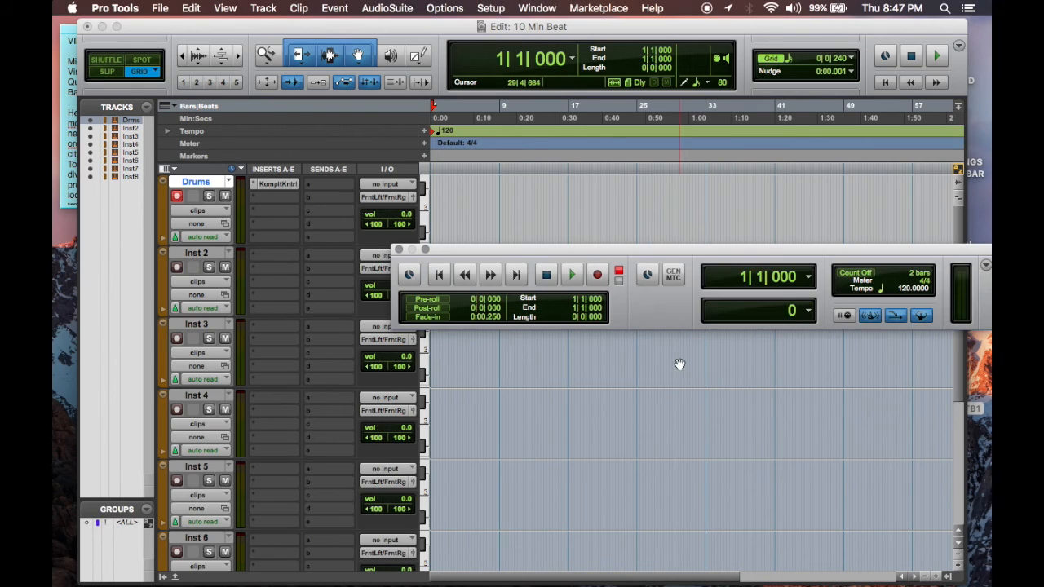
{"action": "left_click_drag", "start_coordinate": [887, 247], "coordinate": [759, 190]}
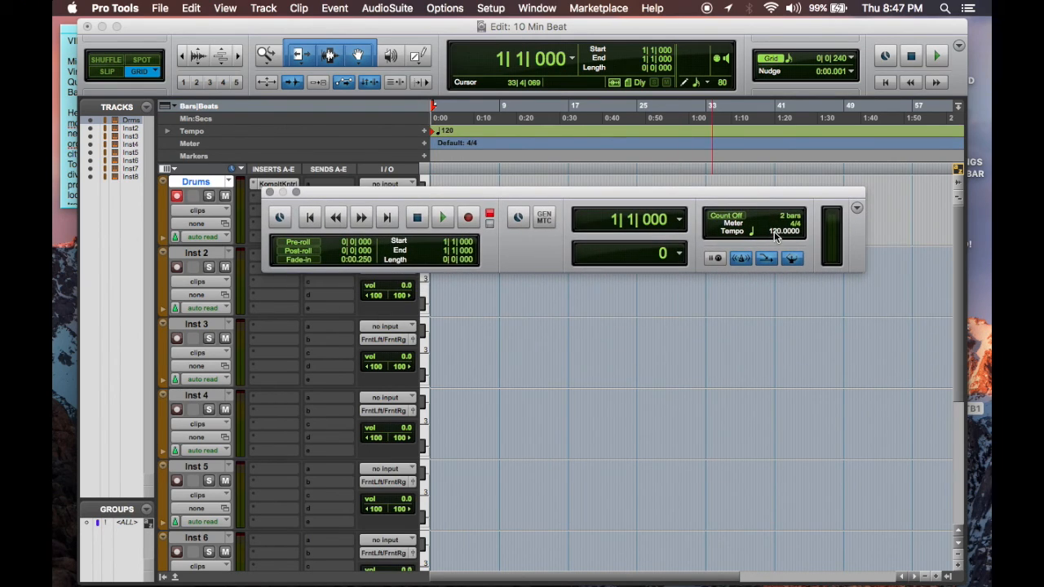
{"action": "left_click", "coordinate": [793, 259]}
{"action": "left_click_drag", "start_coordinate": [774, 232], "coordinate": [774, 257]}
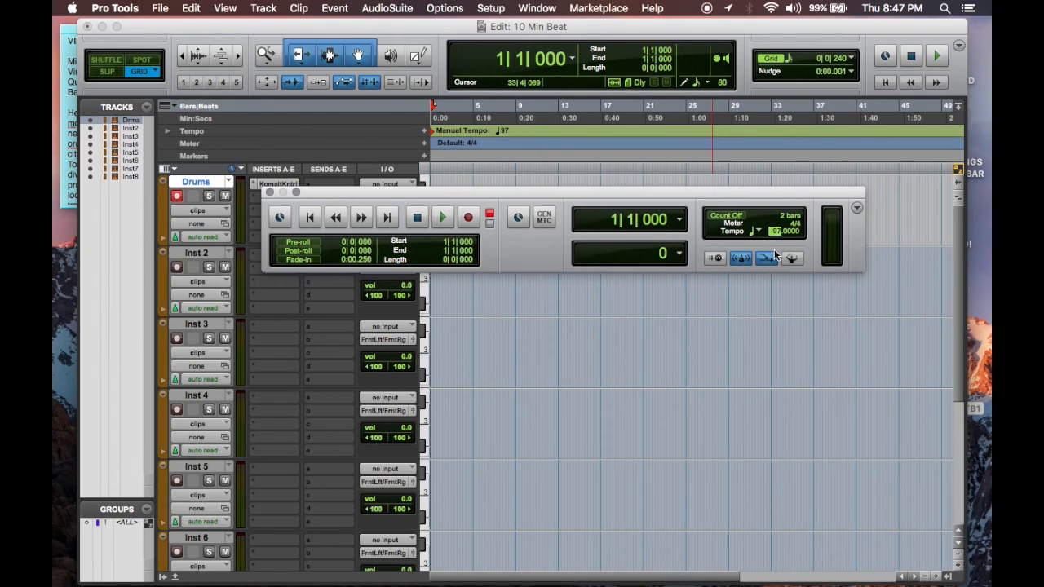
{"action": "left_click", "coordinate": [270, 192]}
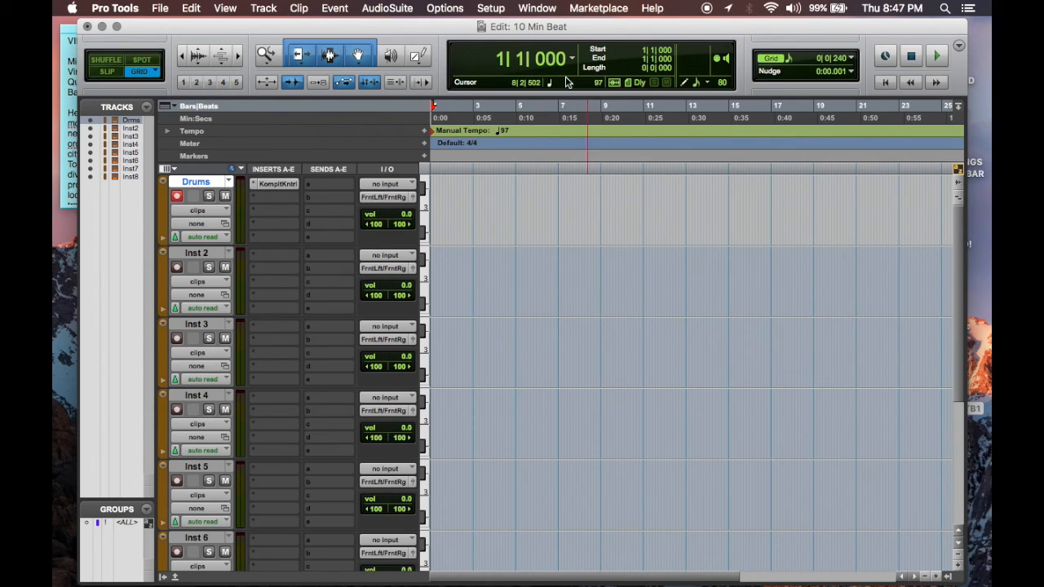
Step: Select the eight-bar timeline range from 1|1|000 to 9|1|000
{"action": "left_click_drag", "start_coordinate": [601, 108], "coordinate": [398, 107]}
{"action": "key", "text": "super+bracketright"}
{"action": "key", "text": "super+bracketright"}
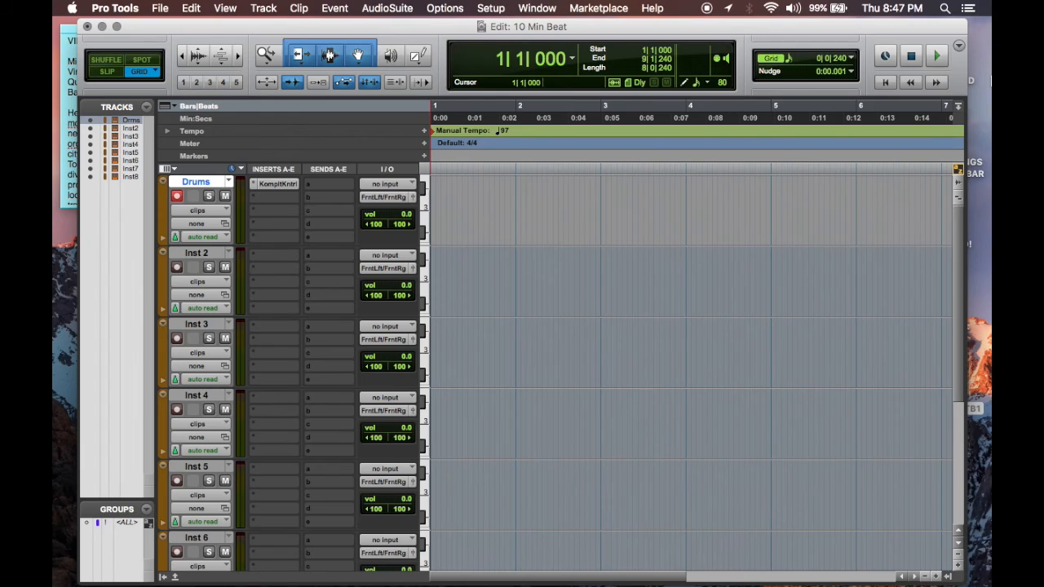
{"action": "key", "text": "Right"}
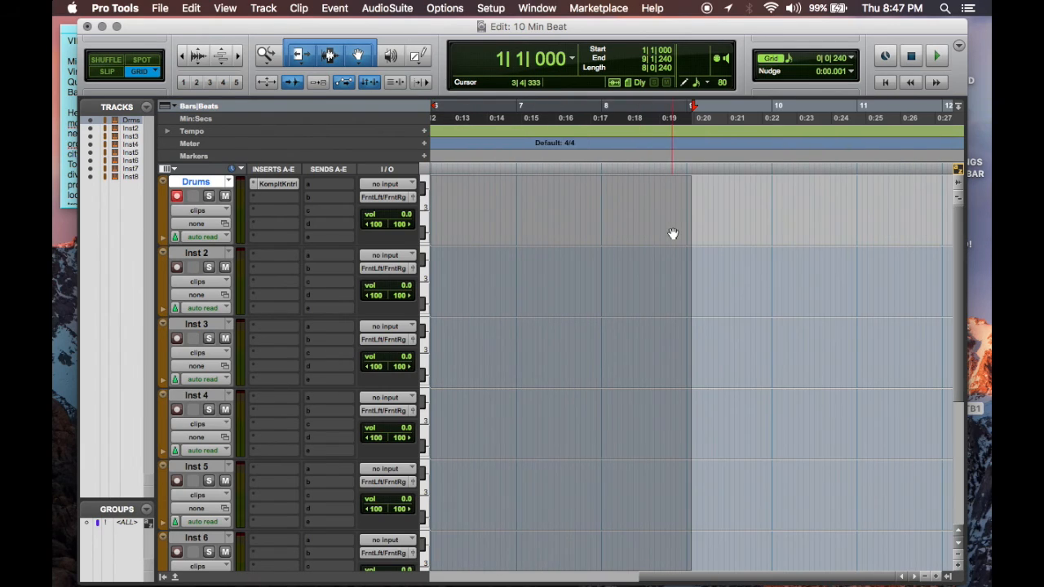
{"action": "left_click_drag", "start_coordinate": [693, 107], "coordinate": [690, 107]}
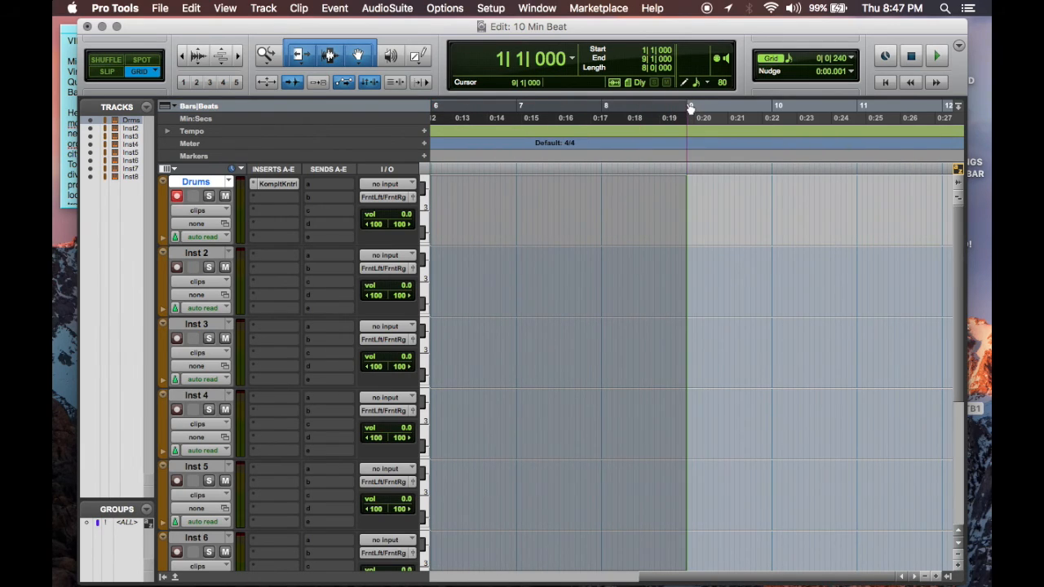
Step: Enable loop playback and create a click track for the session
{"action": "right_click", "coordinate": [938, 65]}
{"action": "left_click", "coordinate": [892, 116]}
{"action": "left_click_drag", "start_coordinate": [964, 30], "coordinate": [988, 31]}
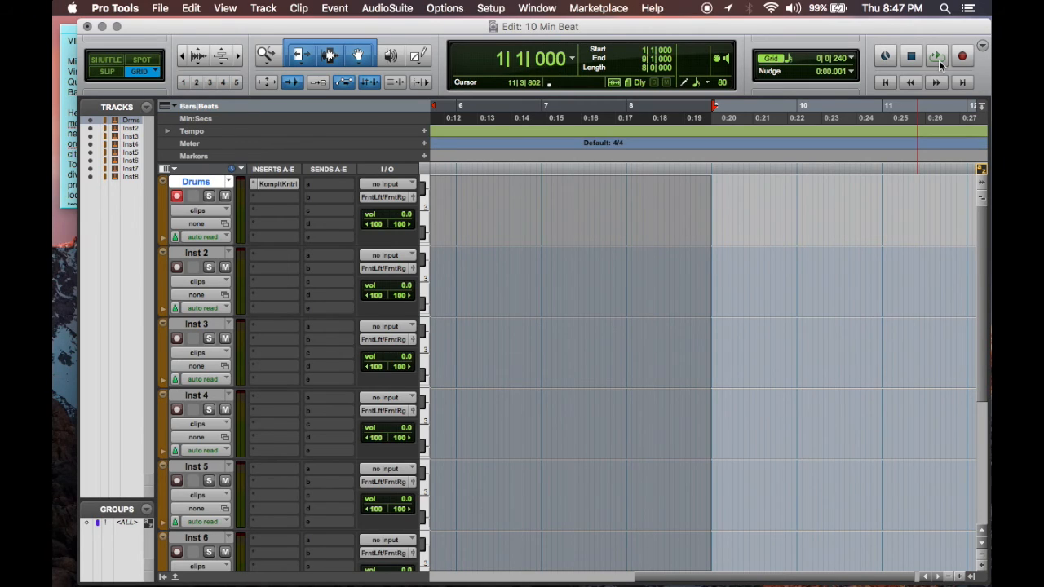
{"action": "left_click", "coordinate": [263, 8]}
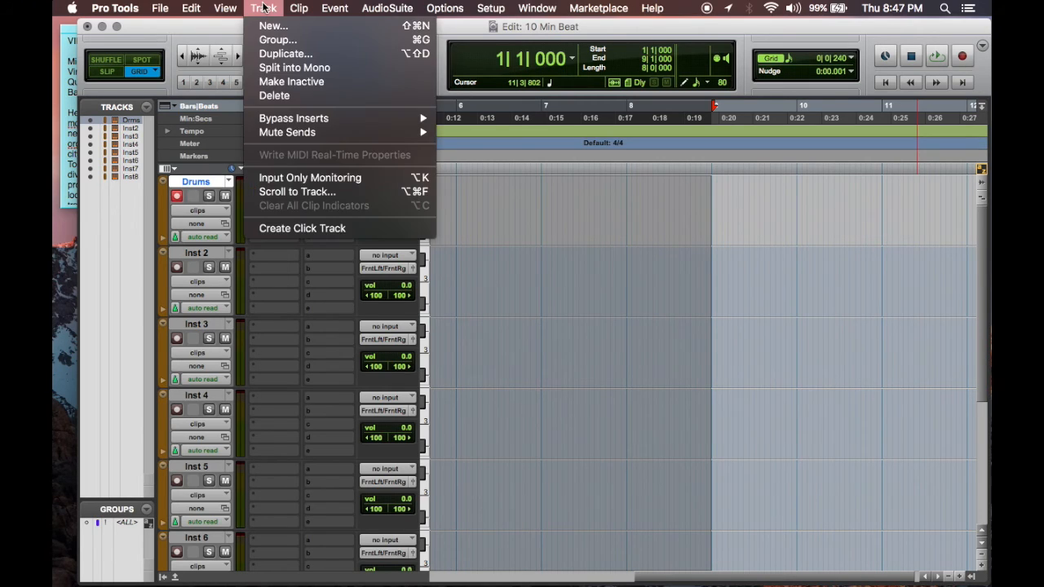
{"action": "left_click", "coordinate": [301, 230]}
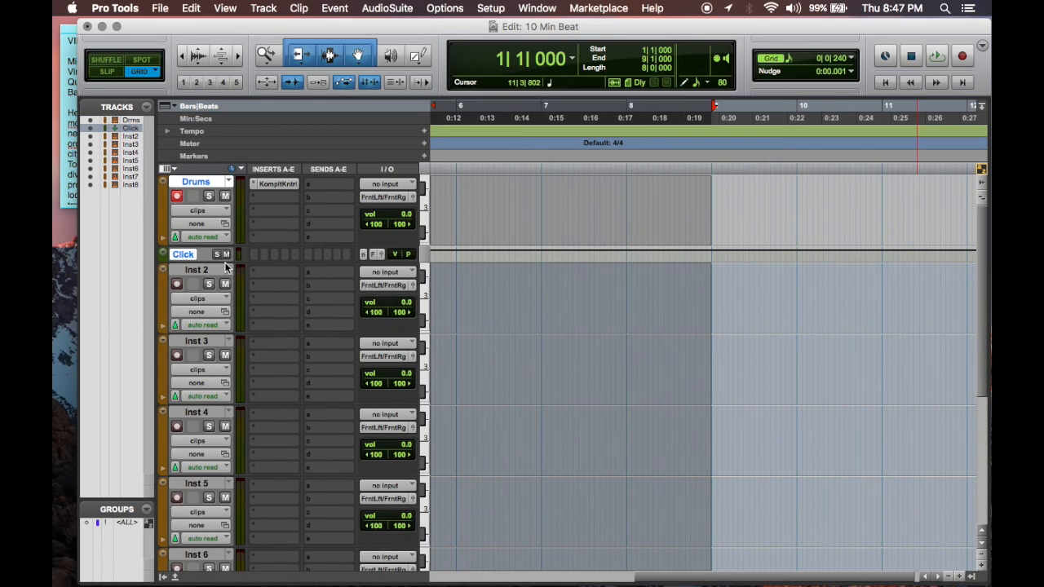
Step: Record a MIDI drum pattern on the Drums track from bar 1 until just before bar 6
{"action": "left_click", "coordinate": [962, 56]}
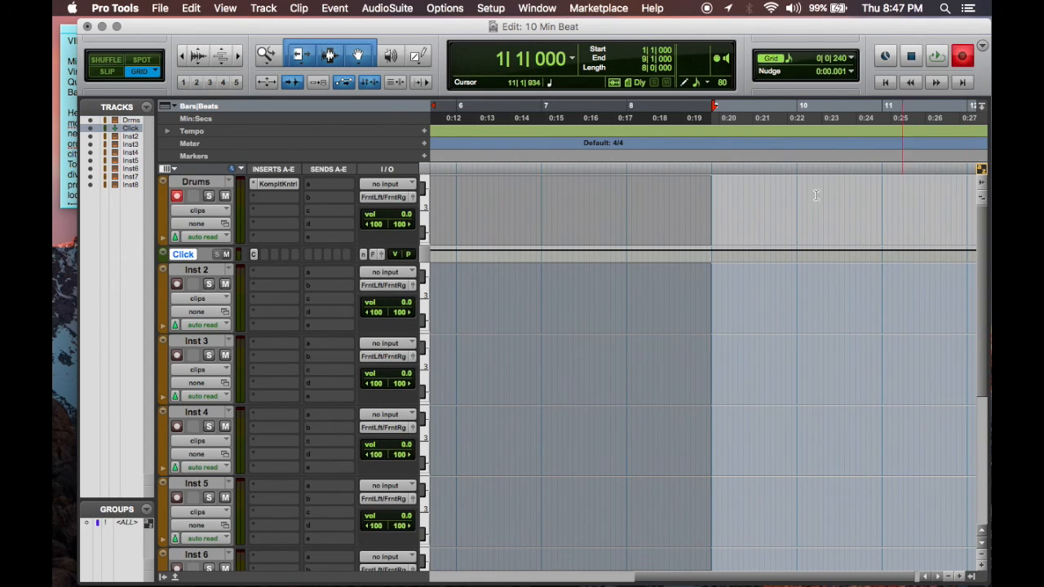
{"action": "scroll", "coordinate": [718, 238], "scroll_direction": "left", "scroll_amount": 5}
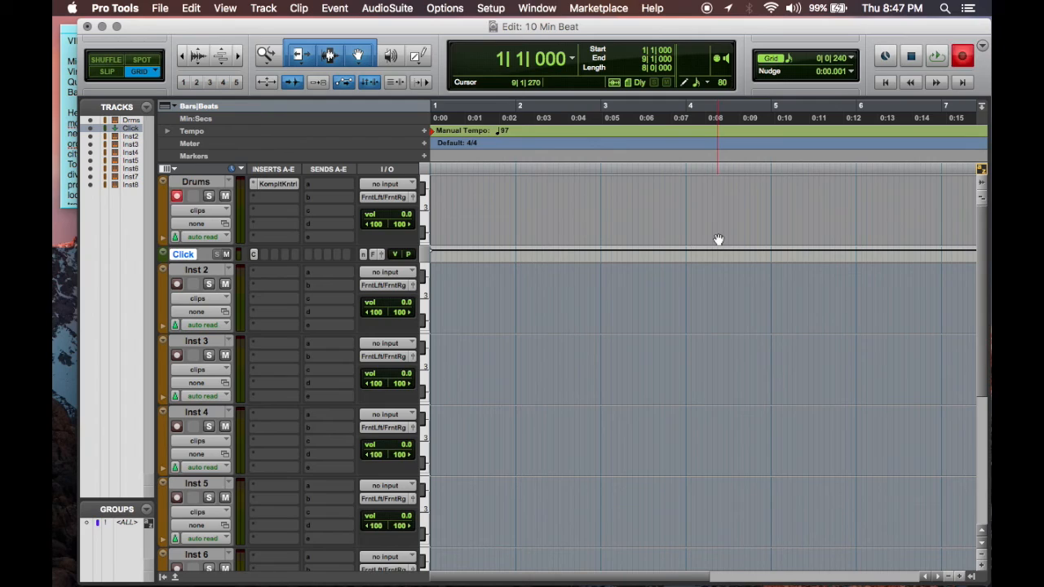
{"action": "key", "text": "space"}
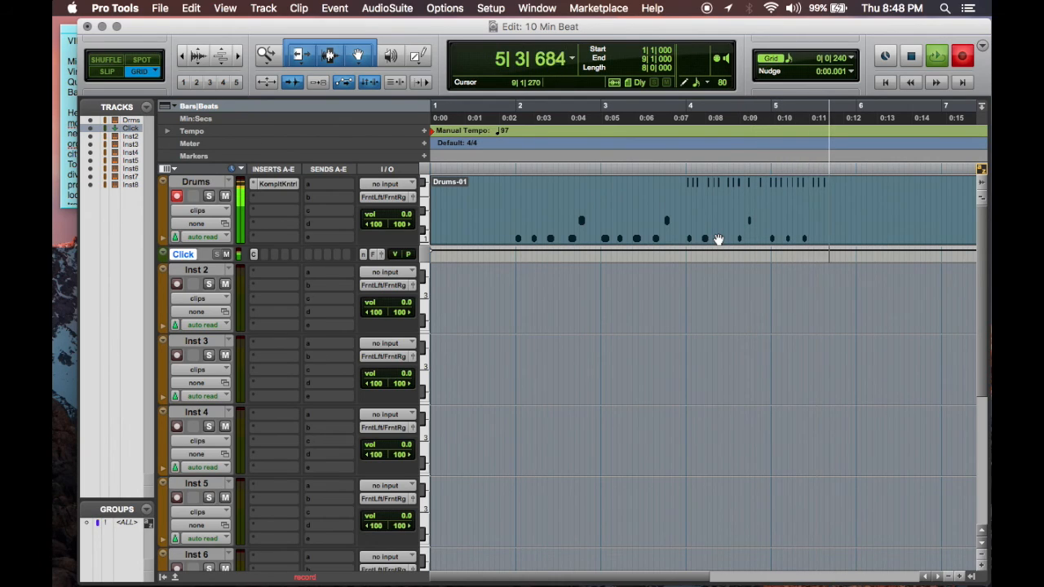
{"action": "key", "text": "space"}
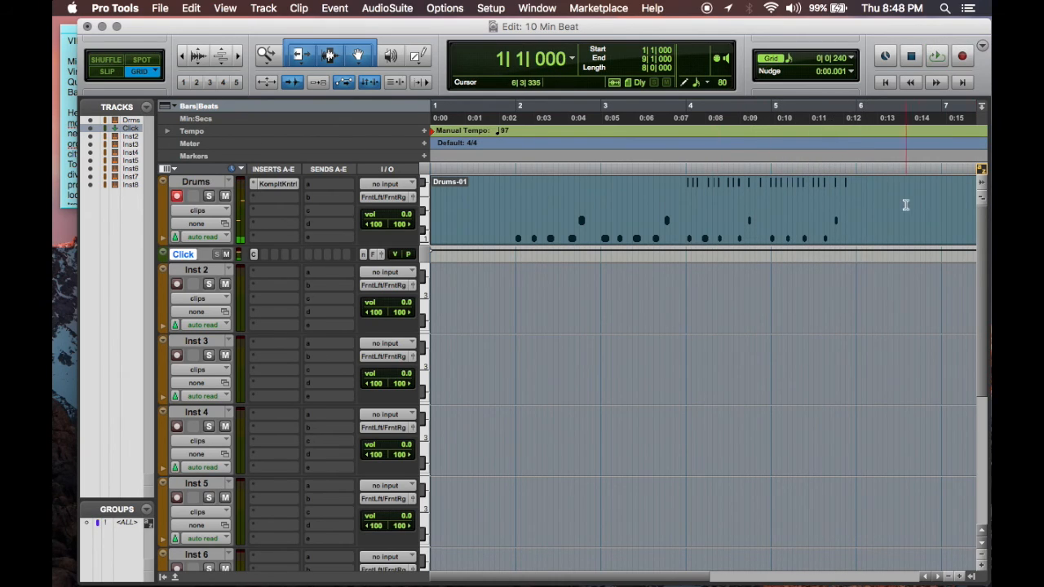
Step: Trim the end of the recorded Drums clip back to bar 6
{"action": "key", "text": "r"}
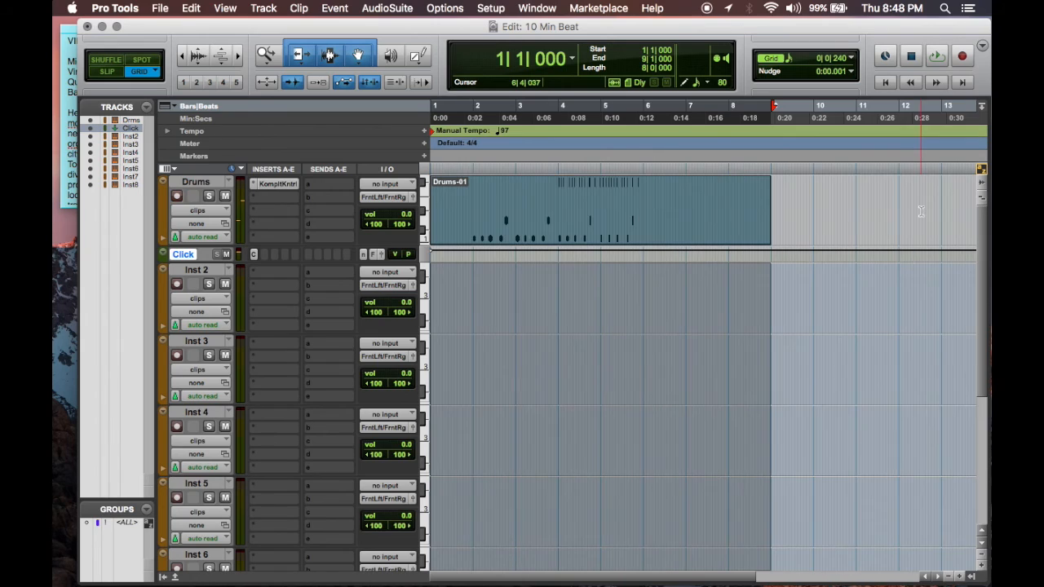
{"action": "left_click", "coordinate": [794, 220]}
{"action": "left_click_drag", "start_coordinate": [766, 196], "coordinate": [642, 205]}
Step: Separate the Drums clip at the start of bar 4 and at the start of bar 2
{"action": "left_click", "coordinate": [558, 192]}
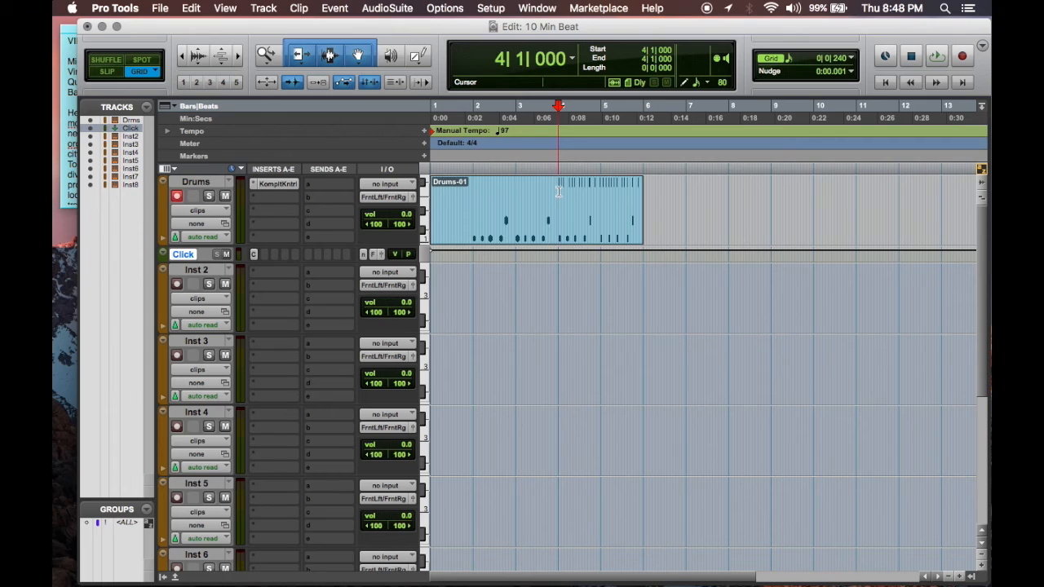
{"action": "key", "text": "super+e"}
{"action": "left_click", "coordinate": [471, 207]}
{"action": "left_click", "coordinate": [472, 206]}
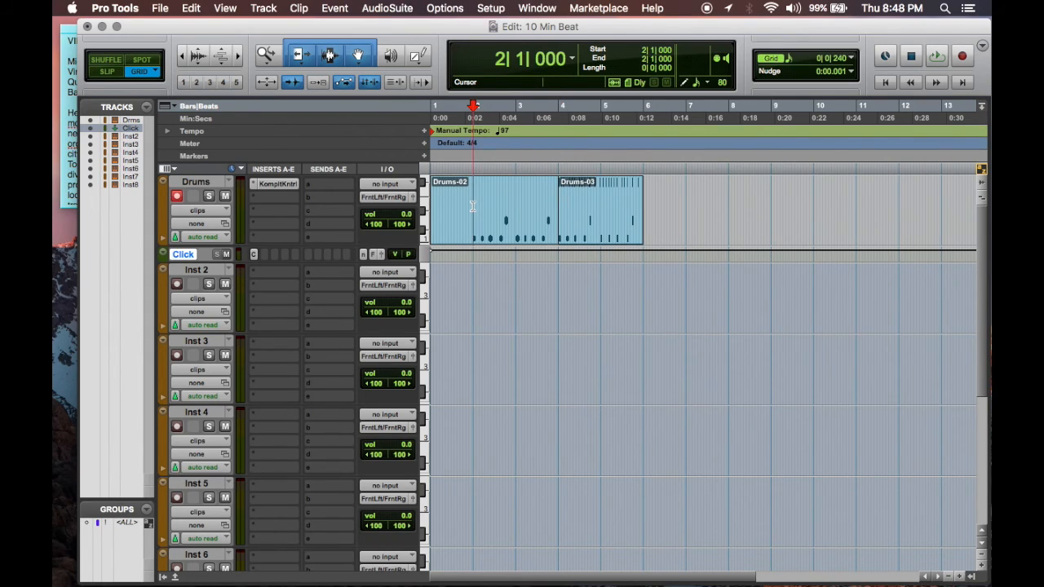
{"action": "key", "text": "t"}
{"action": "key", "text": "t"}
{"action": "key", "text": "t"}
{"action": "key", "text": "super+e"}
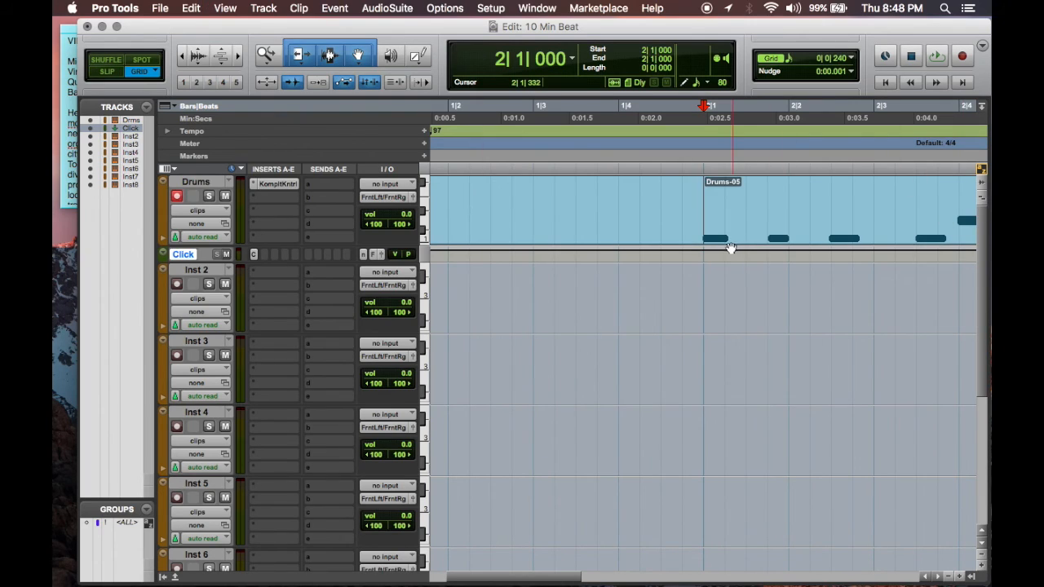
Step: Delete the Drums clip in bar 1 and move the two remaining Drums clips together so they start at bar 1
{"action": "left_click", "coordinate": [608, 240]}
{"action": "key", "text": "Delete"}
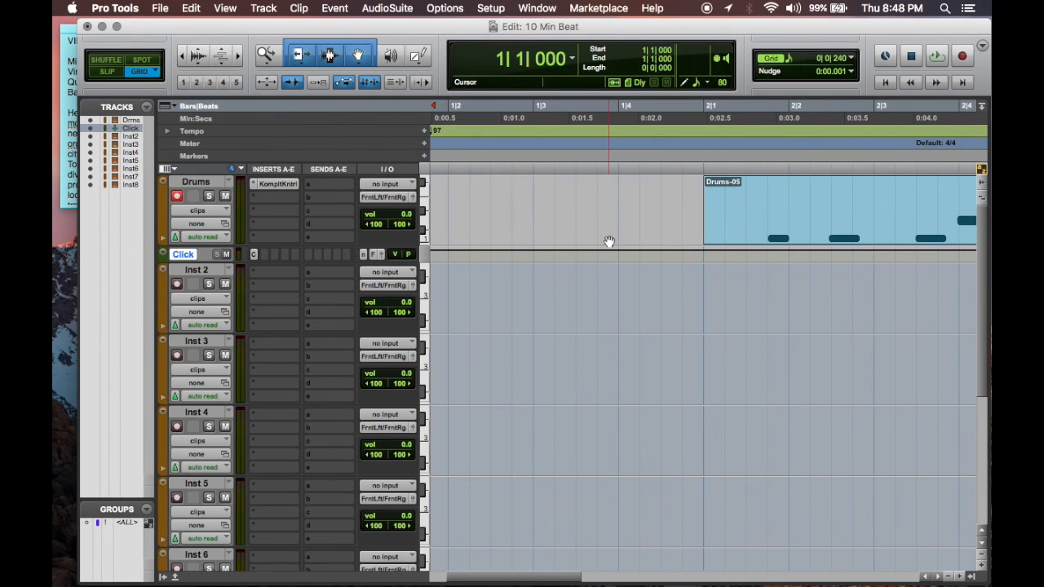
{"action": "key", "text": "r"}
{"action": "key", "text": "r"}
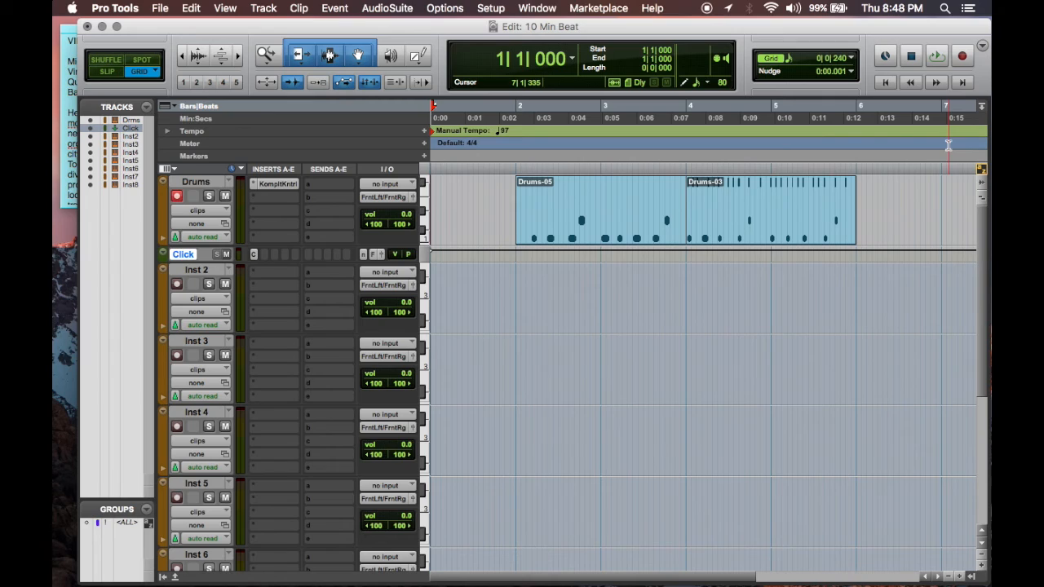
{"action": "left_click", "coordinate": [564, 239]}
{"action": "left_click", "coordinate": [714, 226], "text": "shift"}
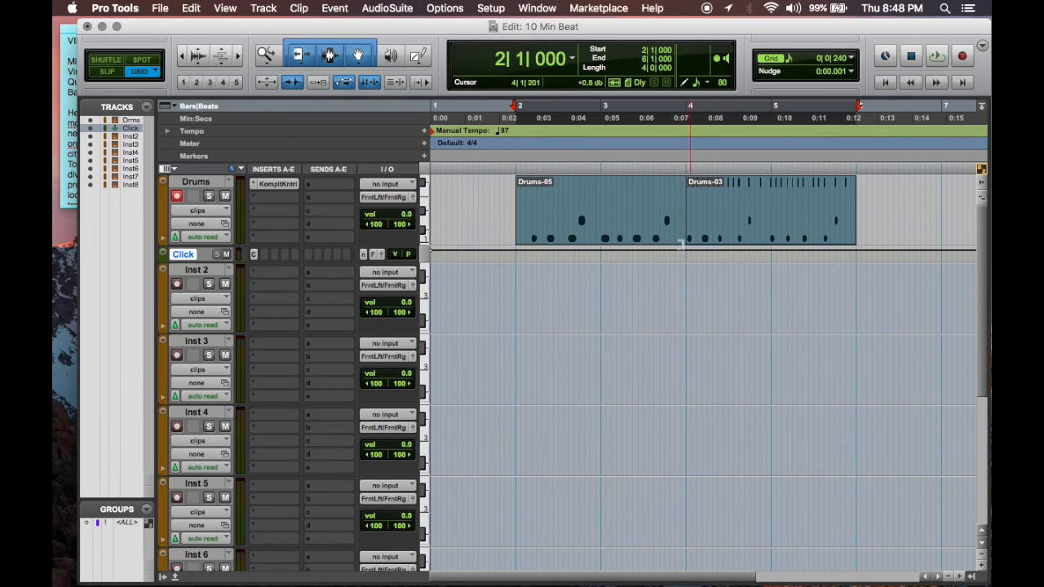
{"action": "left_click_drag", "start_coordinate": [657, 237], "coordinate": [525, 235]}
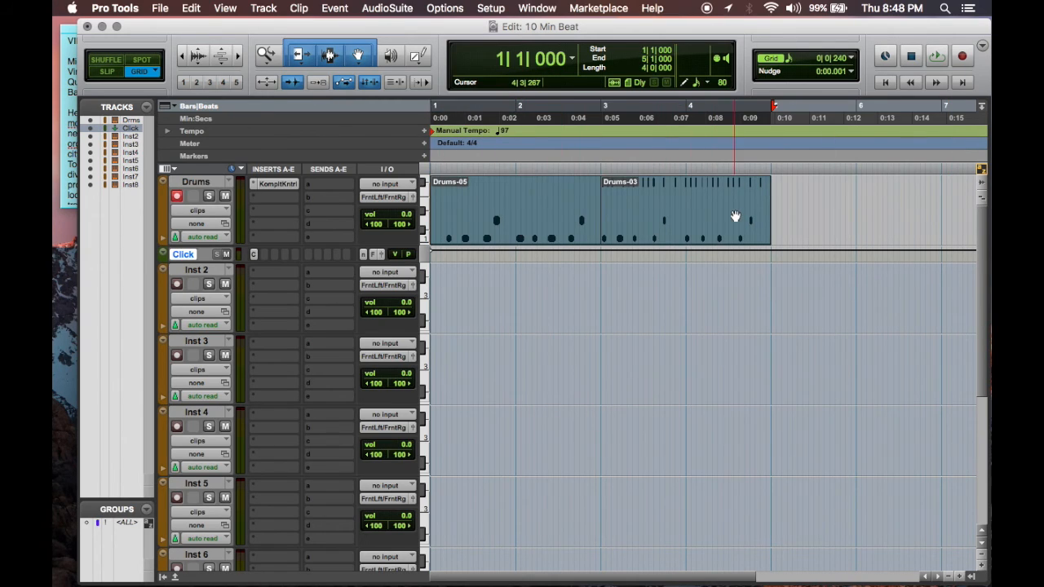
Step: Play the loop and quantize the selected Drums clips to a 1/16 note grid with the Strength option enabled at 100%
{"action": "key", "text": "space"}
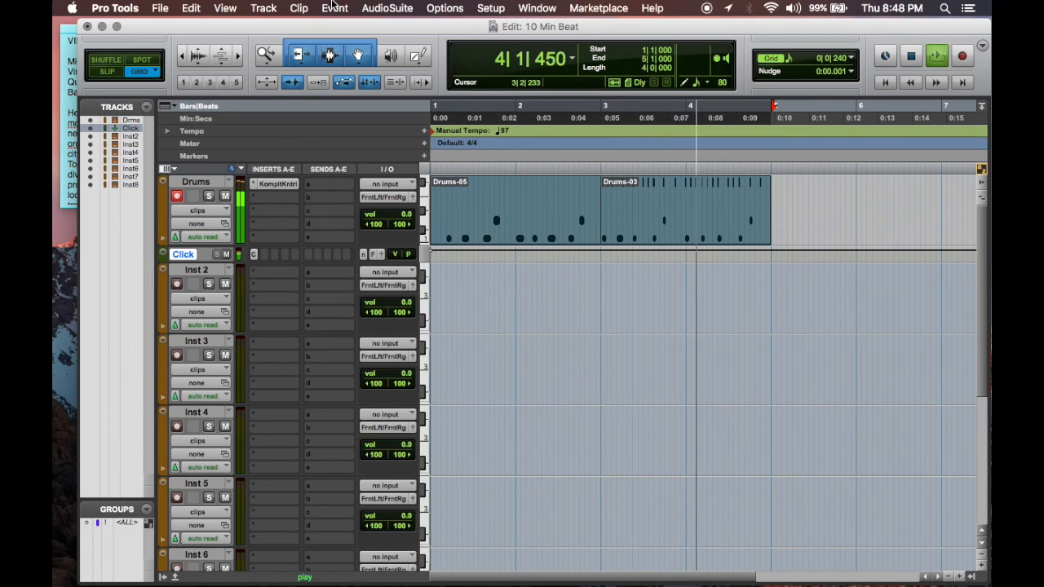
{"action": "left_click", "coordinate": [335, 7]}
{"action": "mouse_move", "coordinate": [345, 48]}
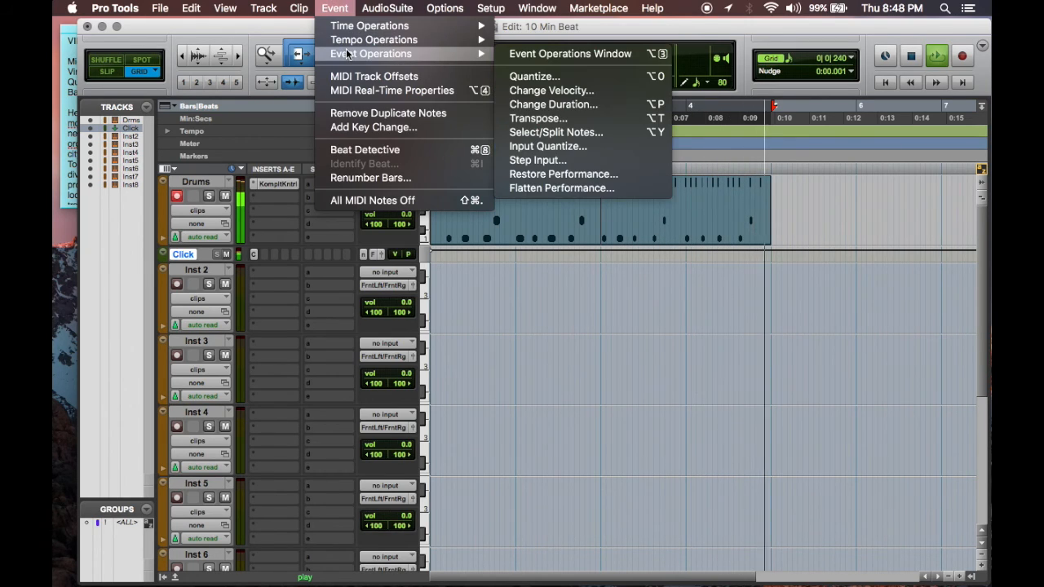
{"action": "left_click", "coordinate": [534, 77]}
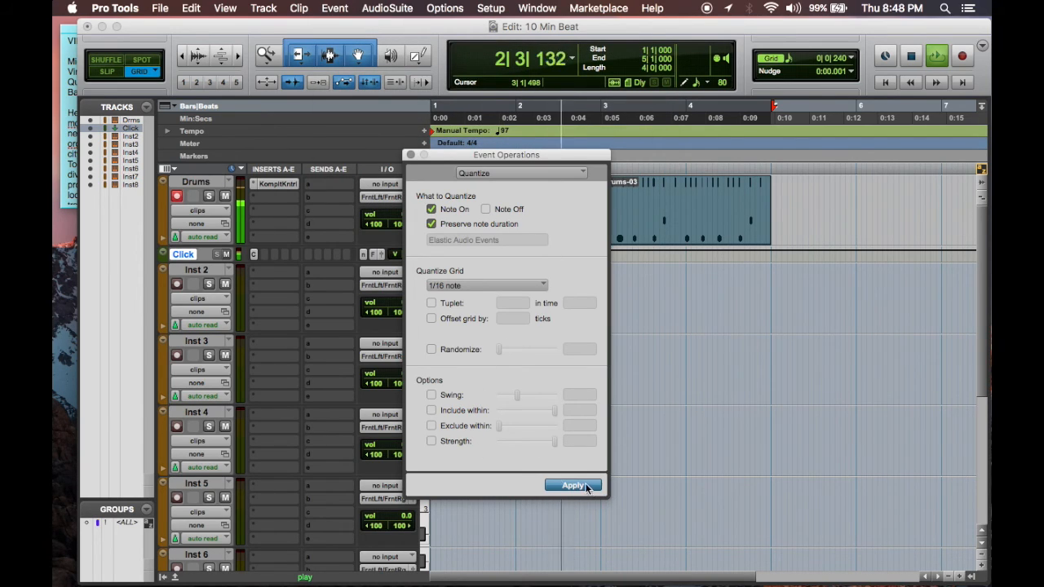
{"action": "left_click", "coordinate": [433, 441]}
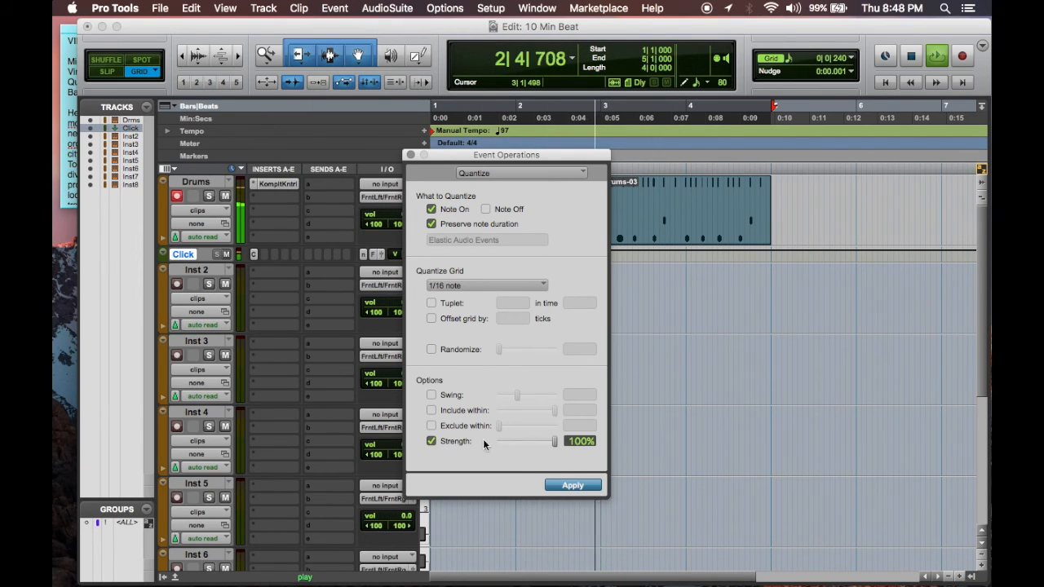
{"action": "left_click", "coordinate": [559, 485]}
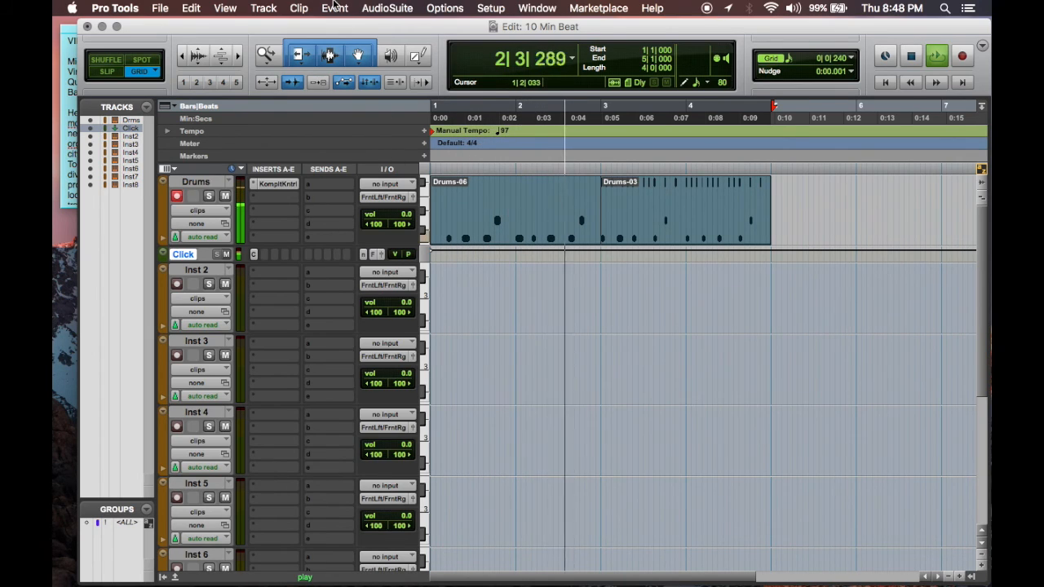
{"action": "left_click", "coordinate": [334, 8]}
{"action": "mouse_move", "coordinate": [378, 57]}
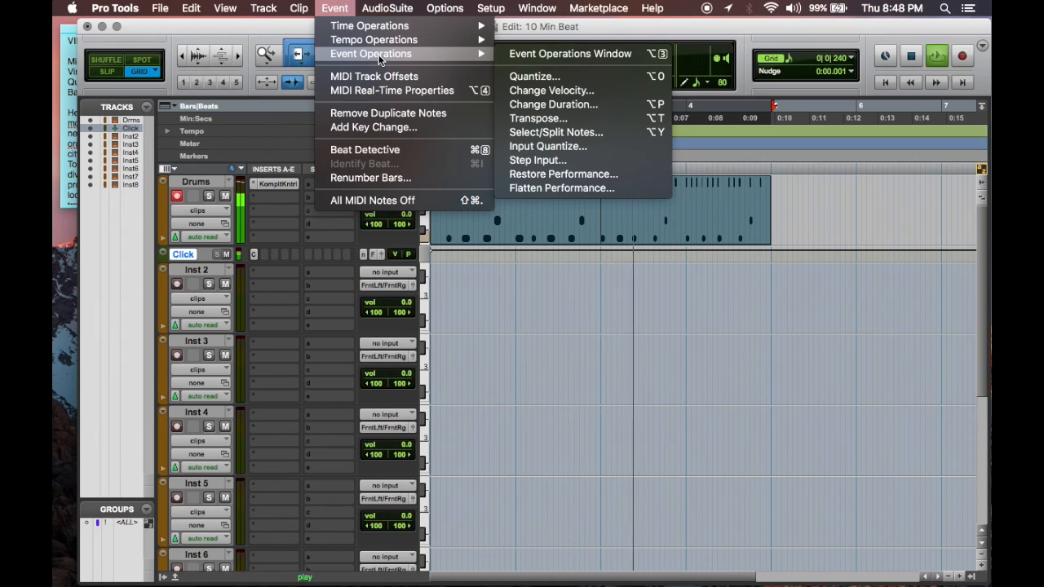
{"action": "left_click", "coordinate": [272, 28]}
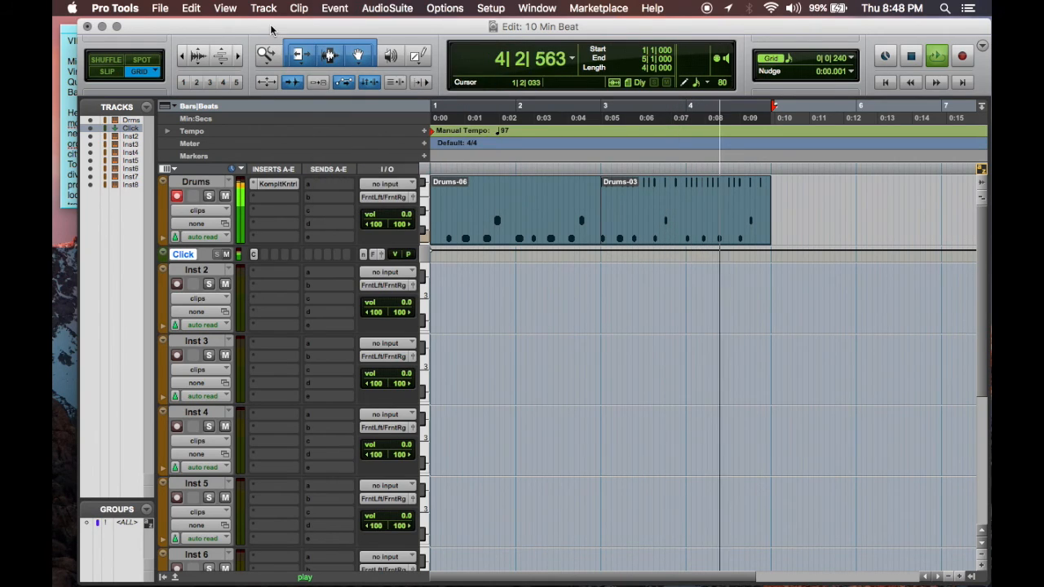
Step: Record-enable the Inst 2 track and load the stereo Ample Bass P Lite Style II instrument on its first insert
{"action": "left_click", "coordinate": [189, 270]}
{"action": "left_click", "coordinate": [177, 285]}
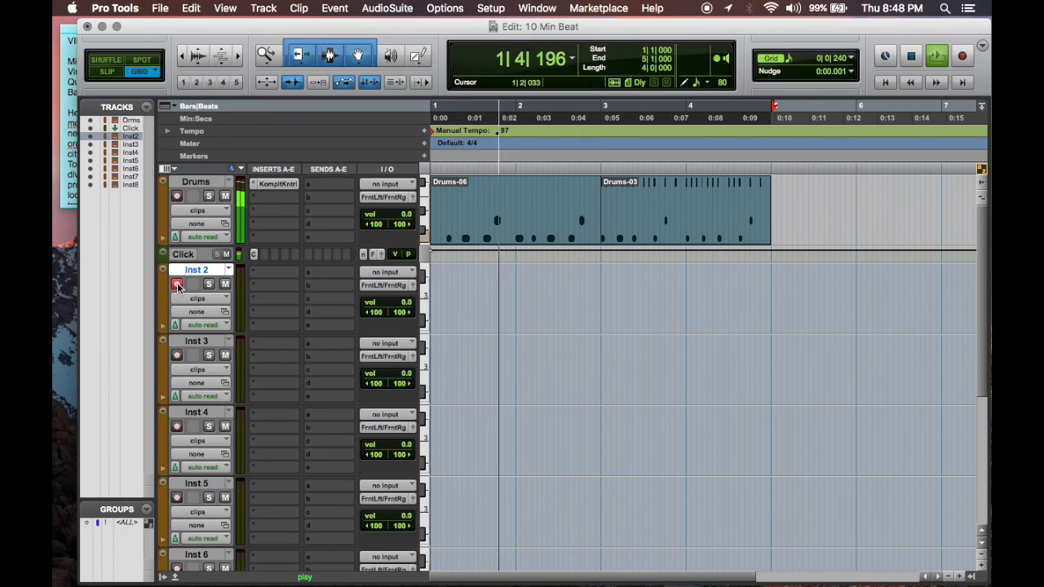
{"action": "left_click", "coordinate": [271, 274]}
{"action": "mouse_move", "coordinate": [302, 302]}
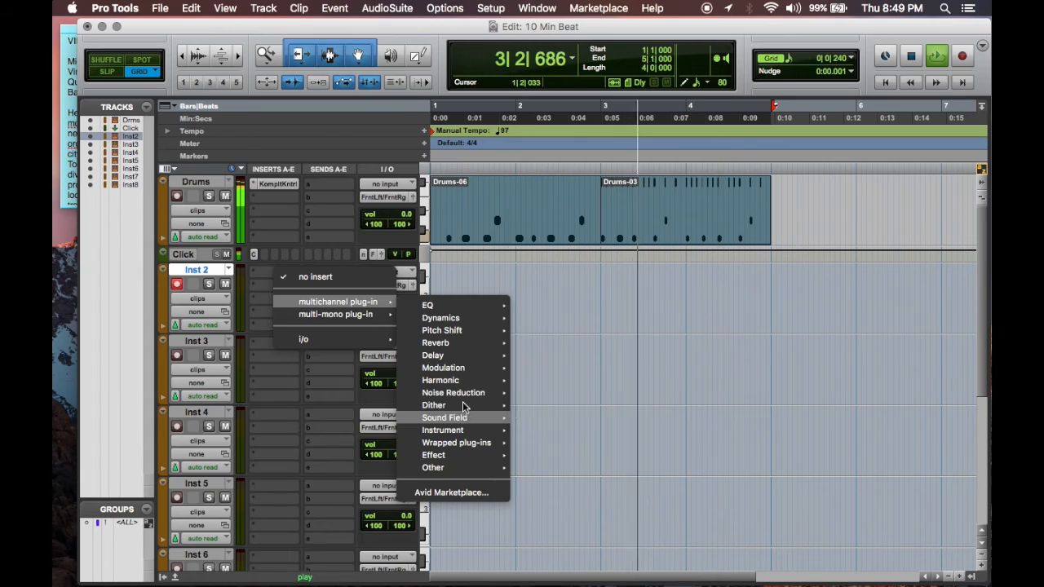
{"action": "mouse_move", "coordinate": [454, 441]}
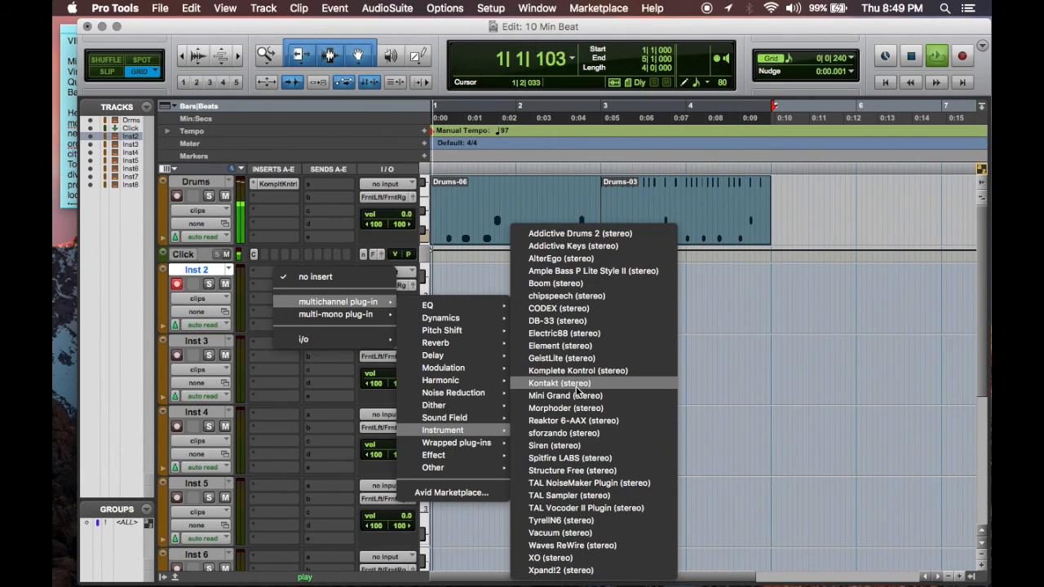
{"action": "left_click", "coordinate": [590, 272]}
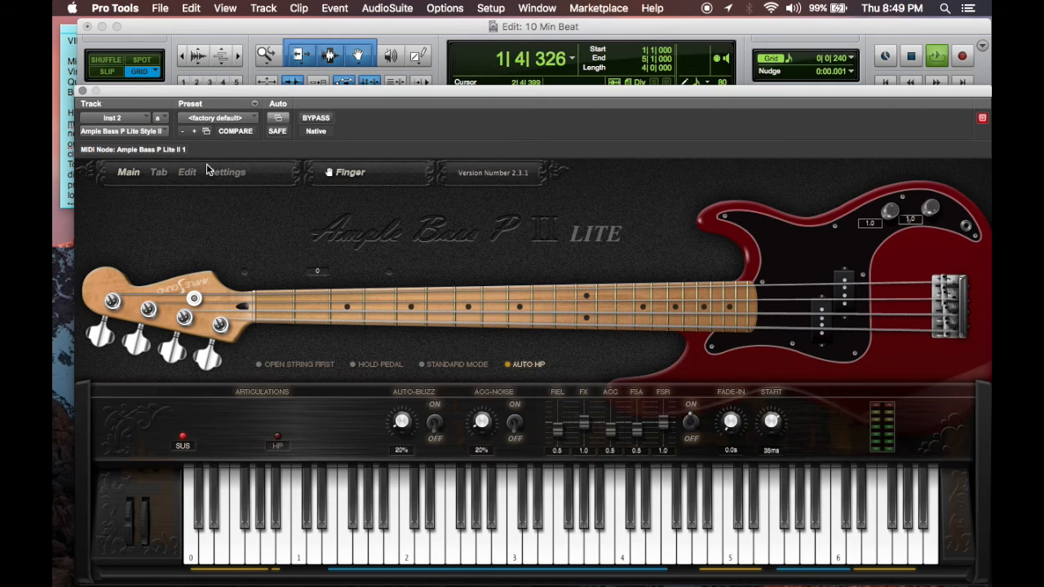
{"action": "left_click", "coordinate": [642, 285]}
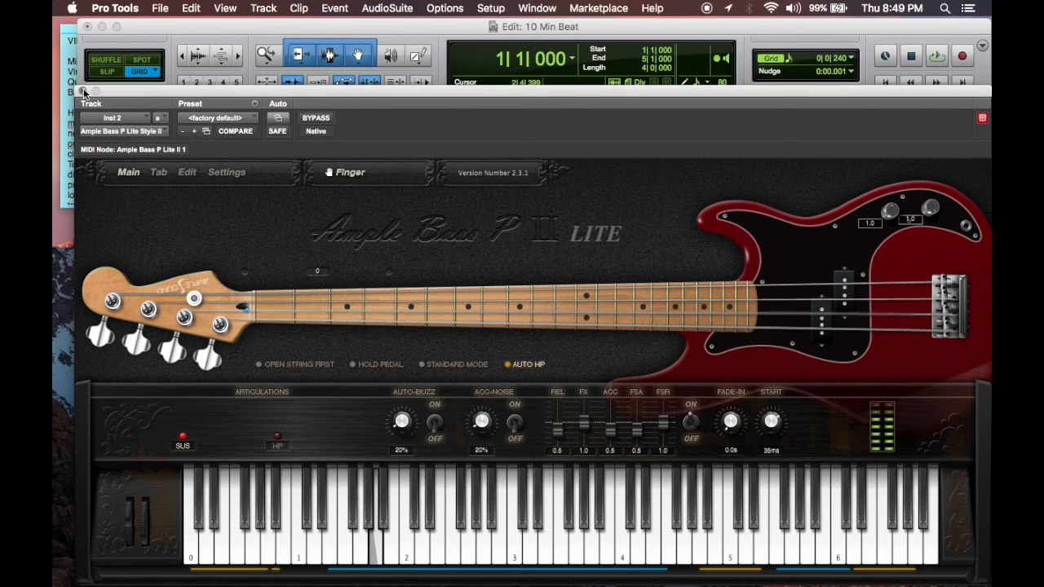
{"action": "left_click", "coordinate": [84, 91]}
Step: Rehearse over the looping drums, and record a MIDI bass line on Inst 2 starting from bar 1
{"action": "key", "text": "space"}
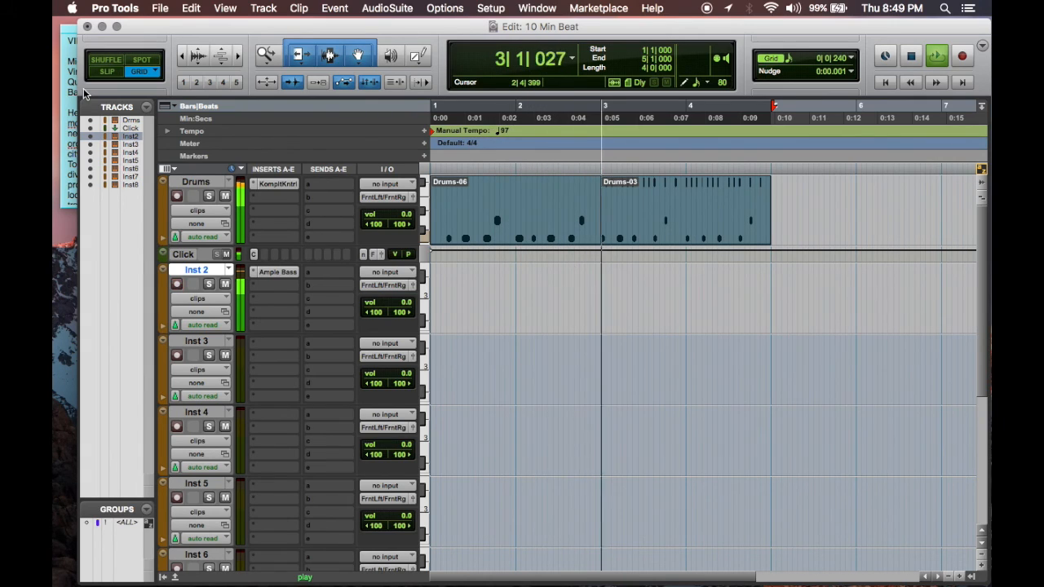
{"action": "key", "text": "space"}
{"action": "key", "text": "super+bracketleft"}
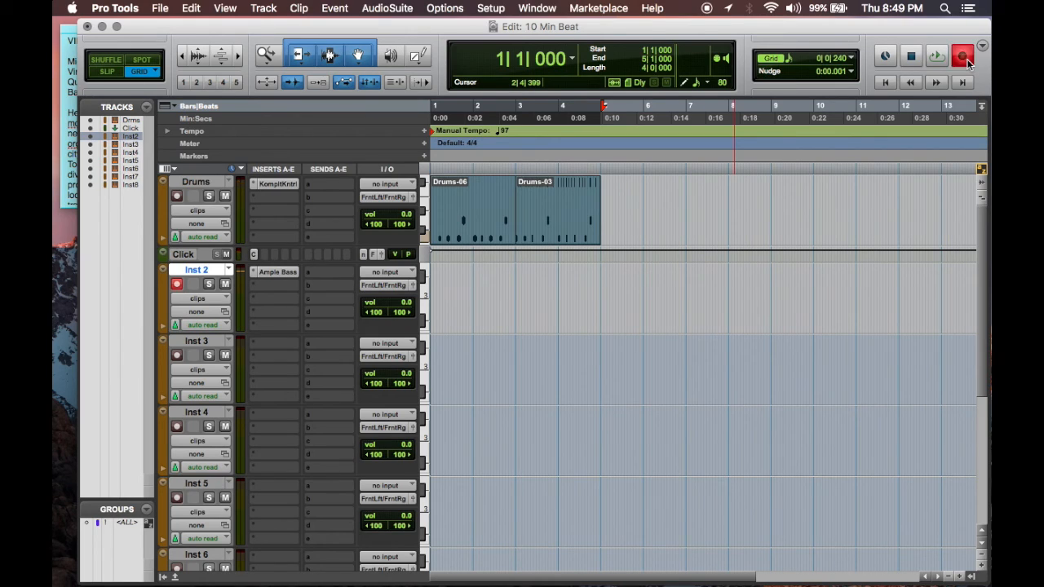
{"action": "key", "text": "space"}
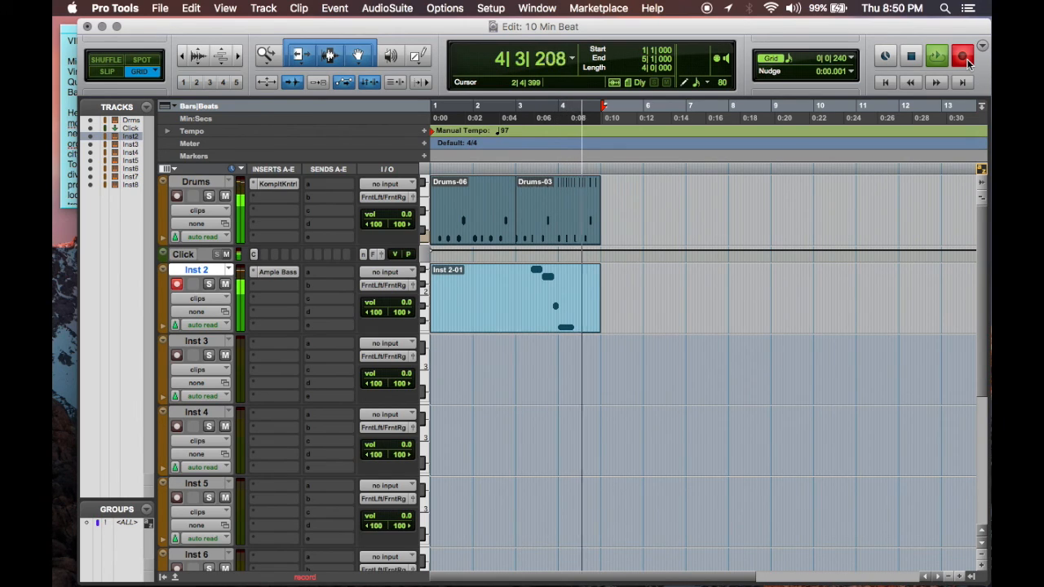
{"action": "key", "text": "space"}
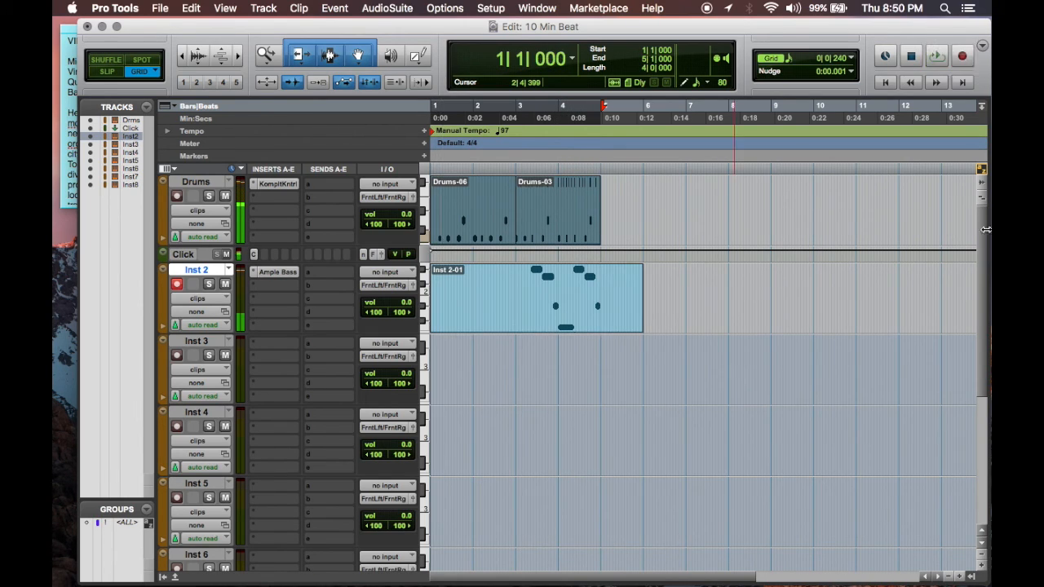
Step: Trim the end of the Inst 2 clip back to just past bar 5 and delete its portion before bar 3
{"action": "left_click_drag", "start_coordinate": [639, 287], "coordinate": [604, 288]}
{"action": "left_click", "coordinate": [519, 278]}
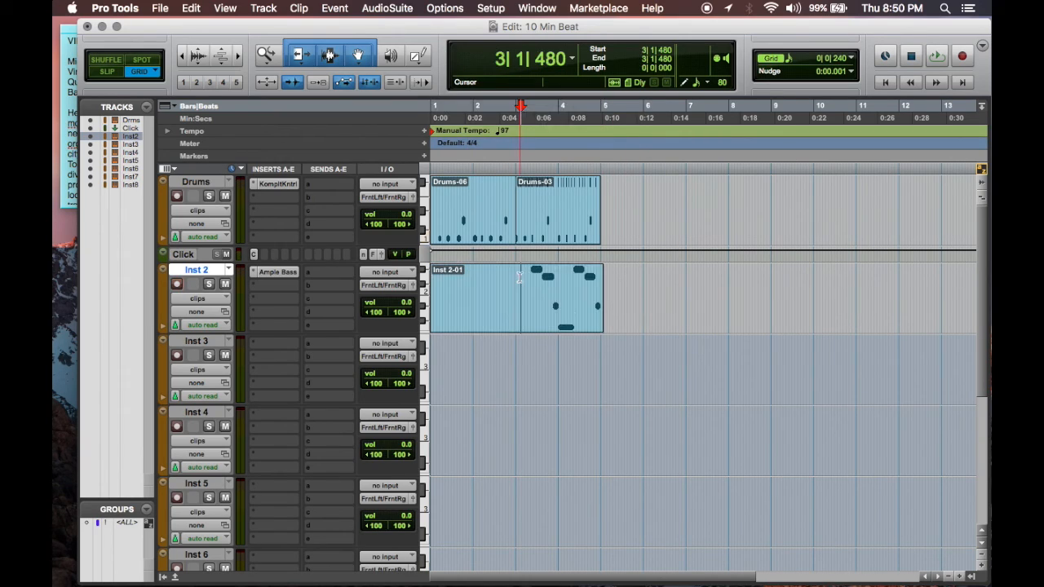
{"action": "left_click", "coordinate": [516, 280]}
{"action": "key", "text": "super+e"}
{"action": "left_click", "coordinate": [490, 318]}
{"action": "key", "text": "BackSpace"}
Step: Copy the remaining Inst 2 clip so the duplicate starts at bar 1
{"action": "left_click", "coordinate": [551, 319]}
{"action": "left_click_drag", "start_coordinate": [551, 319], "coordinate": [439, 318]}
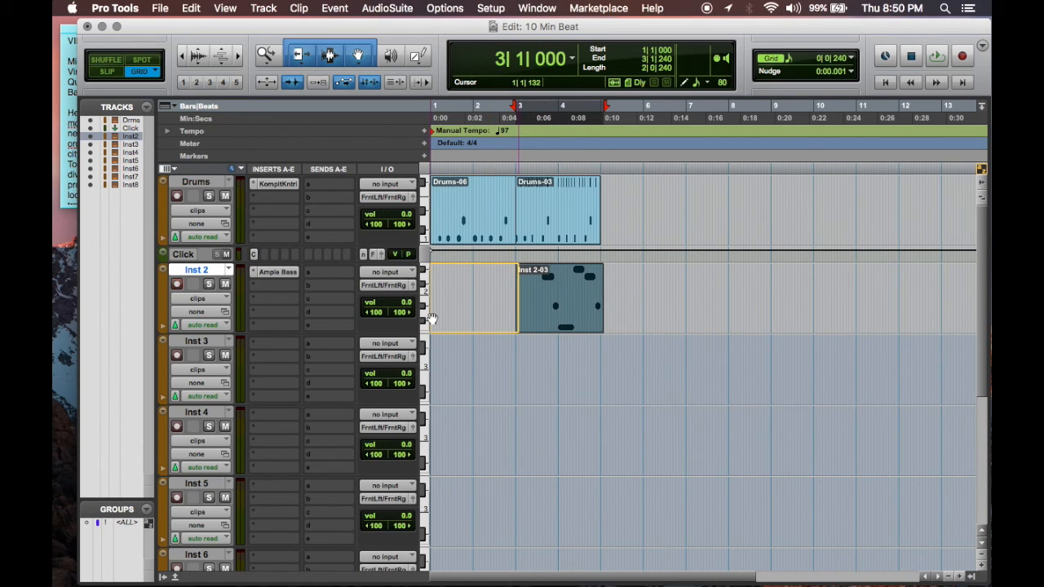
{"action": "left_click_drag", "start_coordinate": [433, 318], "coordinate": [432, 317]}
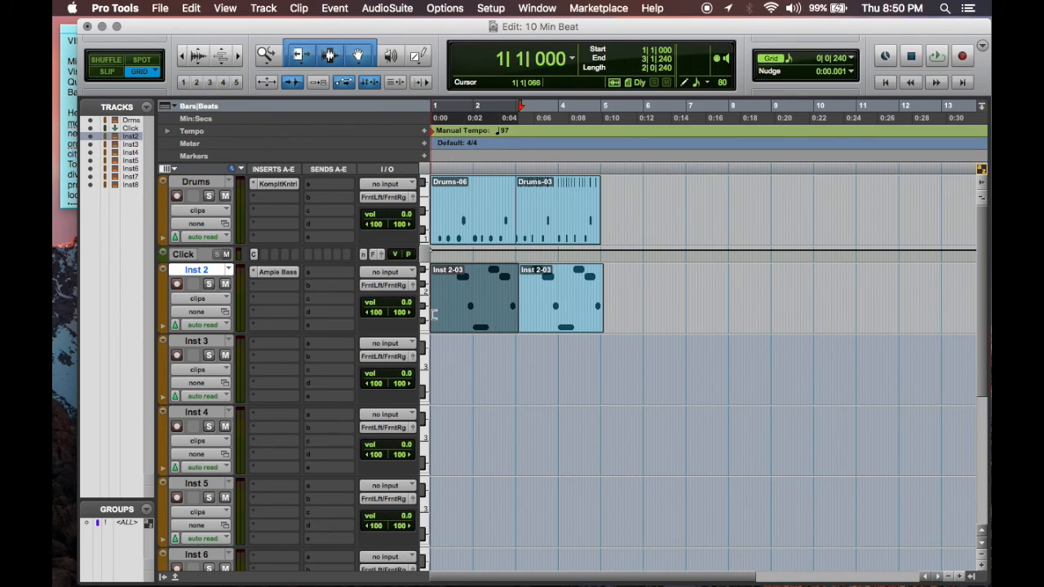
Step: Play the session from the start to check the bass line against the drums
{"action": "key", "text": "Return"}
{"action": "key", "text": "space"}
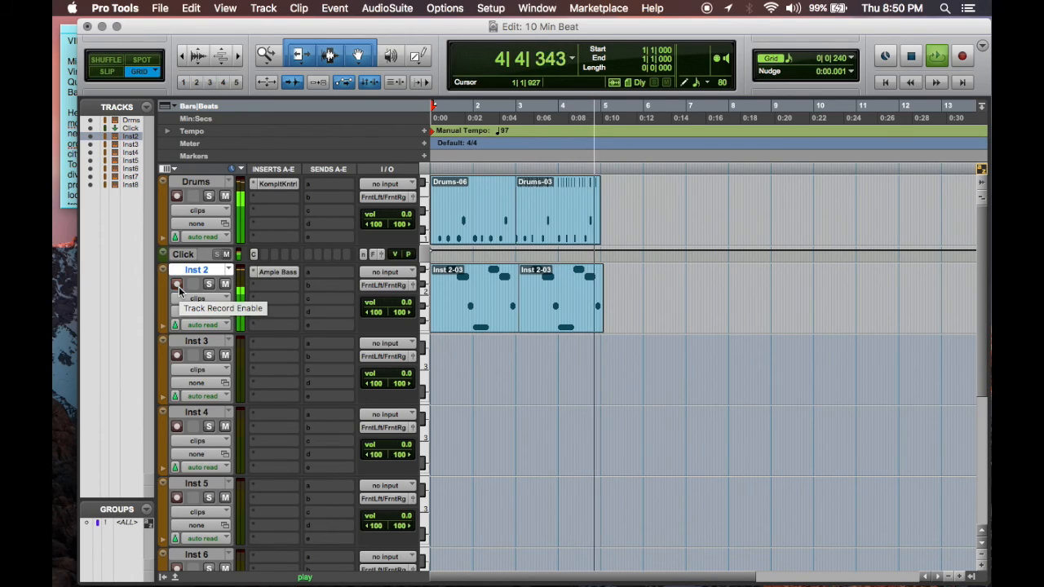
{"action": "key", "text": "space"}
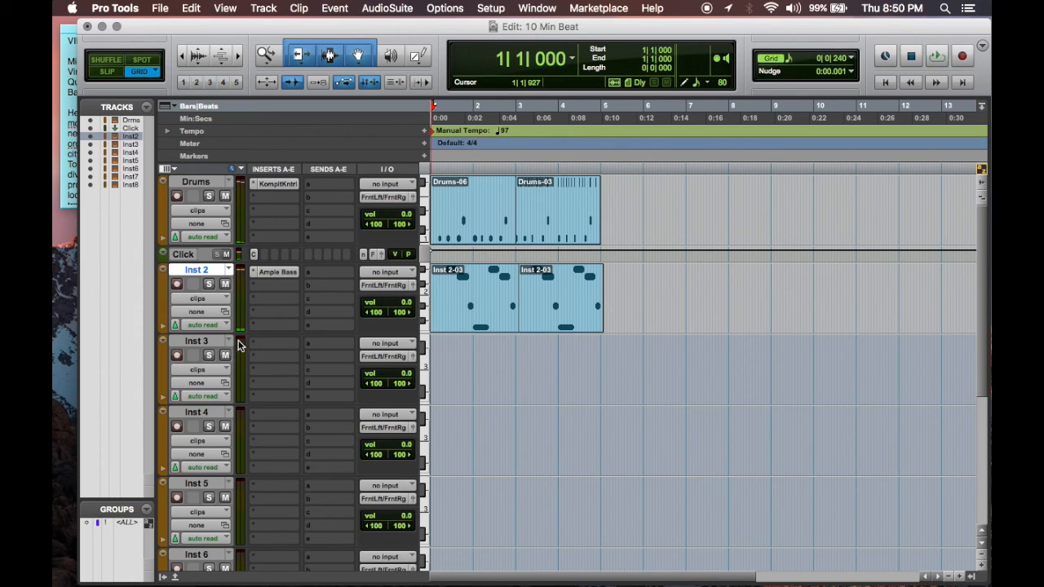
Step: Rename the Inst 2 track as Bass
{"action": "double_click", "coordinate": [212, 270]}
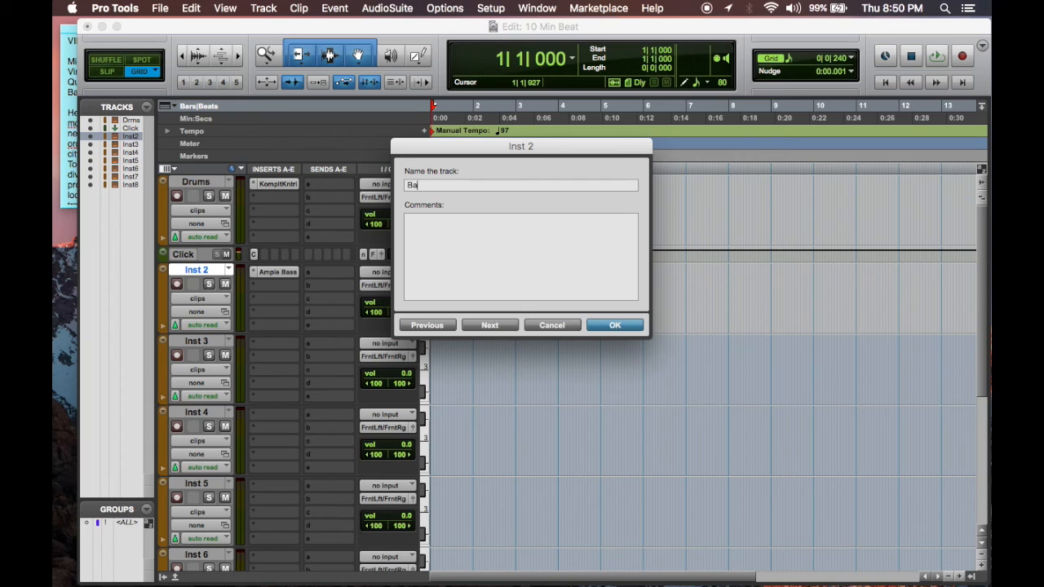
{"action": "key", "text": "Return"}
Step: Load the stereo Morphoder instrument on the first insert of the Inst 3 track
{"action": "left_click", "coordinate": [205, 341]}
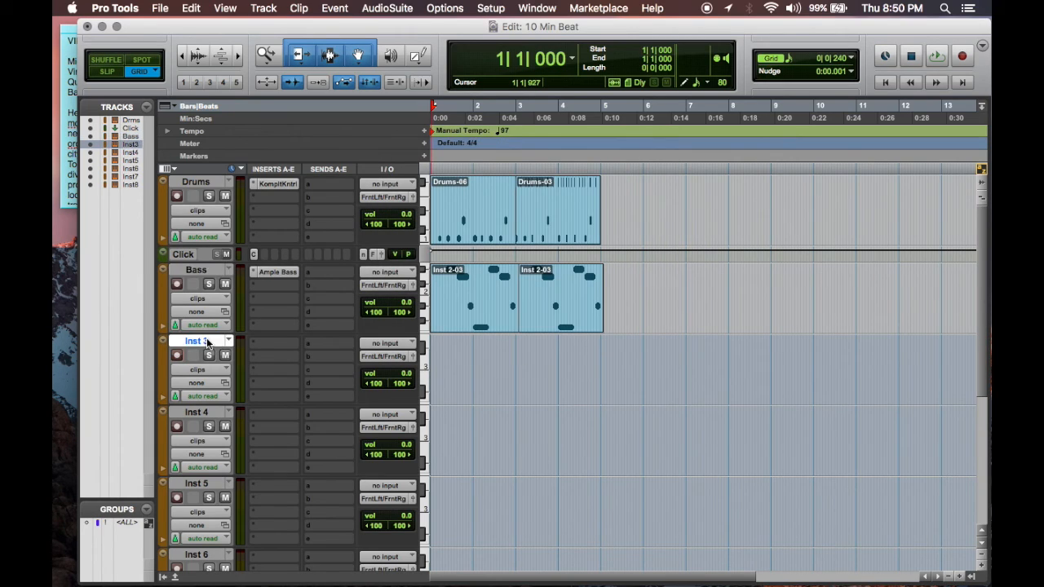
{"action": "left_click", "coordinate": [255, 344]}
{"action": "mouse_move", "coordinate": [323, 373]}
{"action": "mouse_move", "coordinate": [408, 392]}
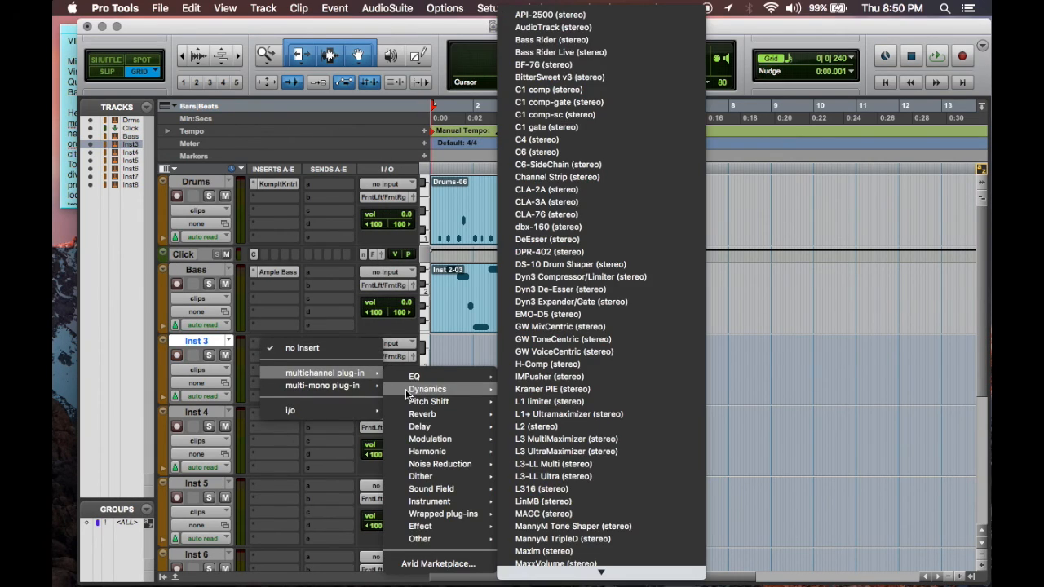
{"action": "mouse_move", "coordinate": [464, 501]}
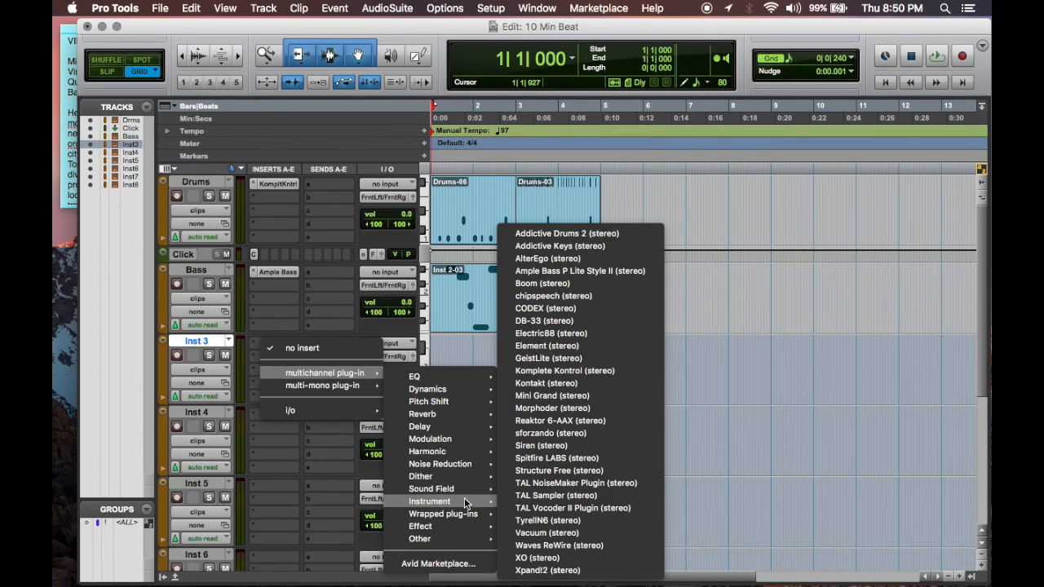
{"action": "left_click", "coordinate": [541, 409]}
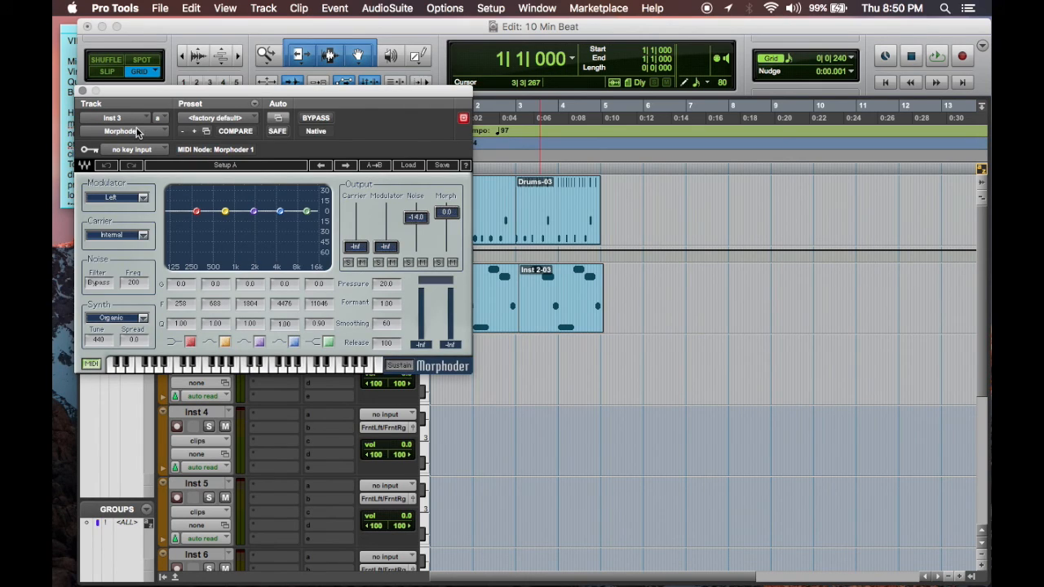
Step: Load the stereo Electric88 instrument on Inst 3 in place of Morphoder and move its window clear of the Drums and Bass clips
{"action": "left_click", "coordinate": [138, 133]}
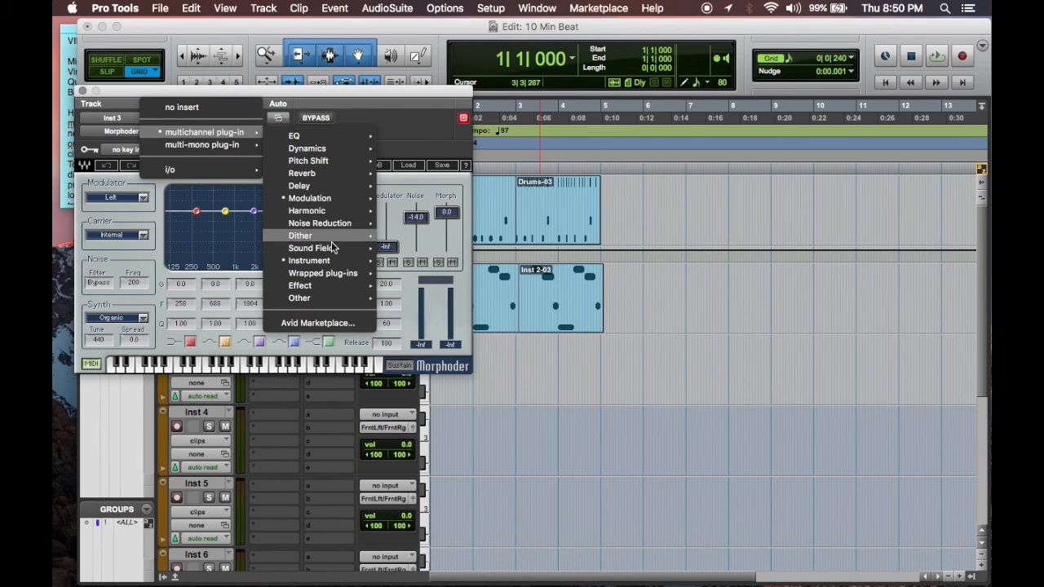
{"action": "mouse_move", "coordinate": [309, 260]}
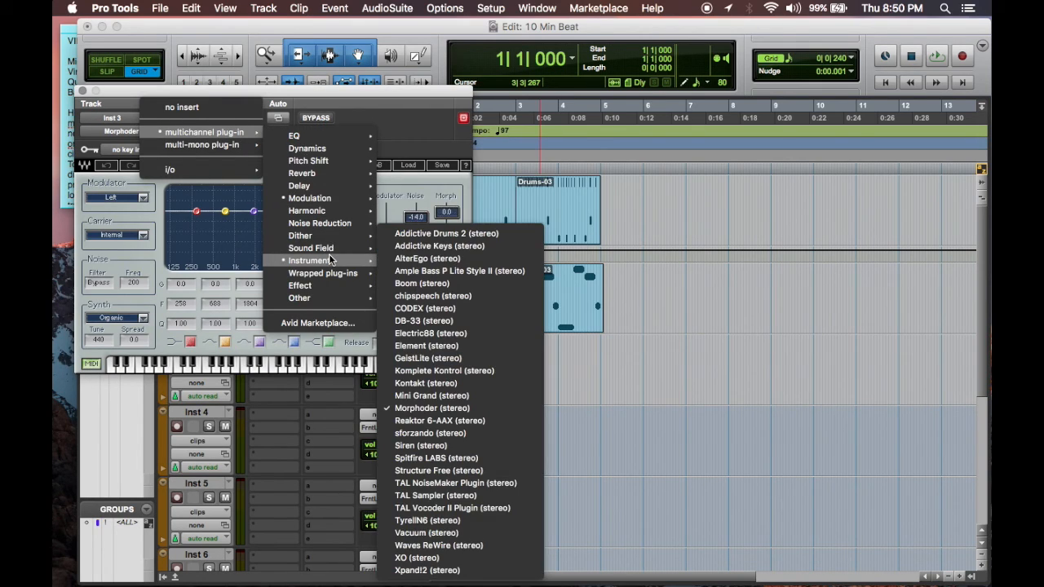
{"action": "left_click", "coordinate": [473, 331]}
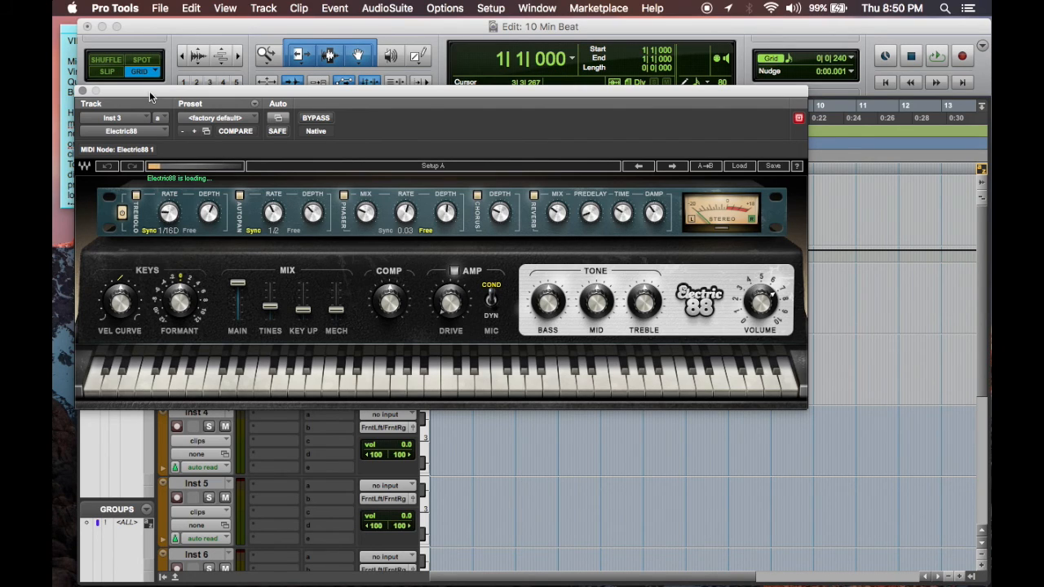
{"action": "left_click_drag", "start_coordinate": [149, 96], "coordinate": [504, 326]}
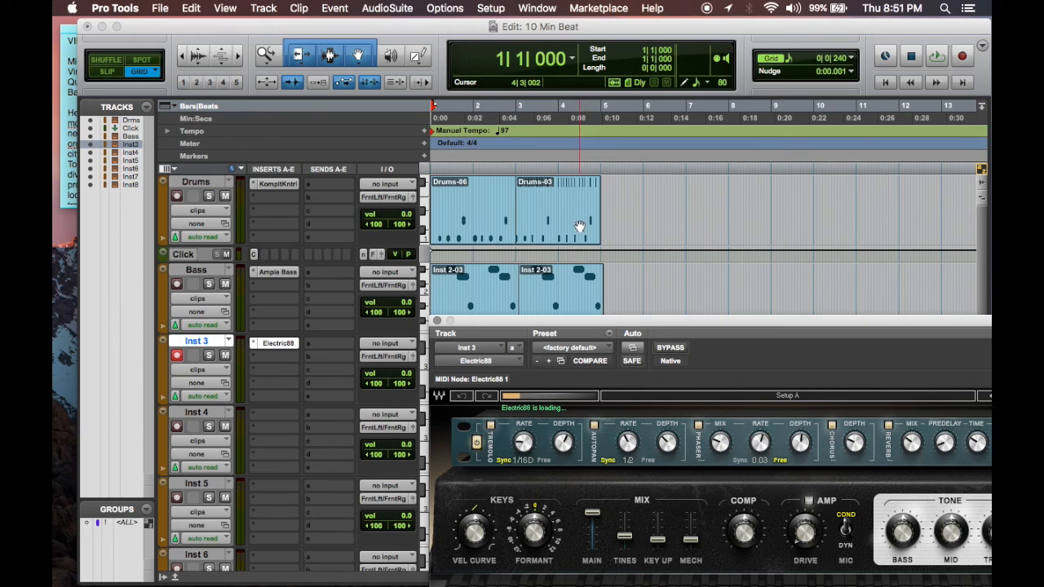
Step: Select the timeline range from bar 1 to bar 5
{"action": "left_click_drag", "start_coordinate": [600, 112], "coordinate": [322, 115]}
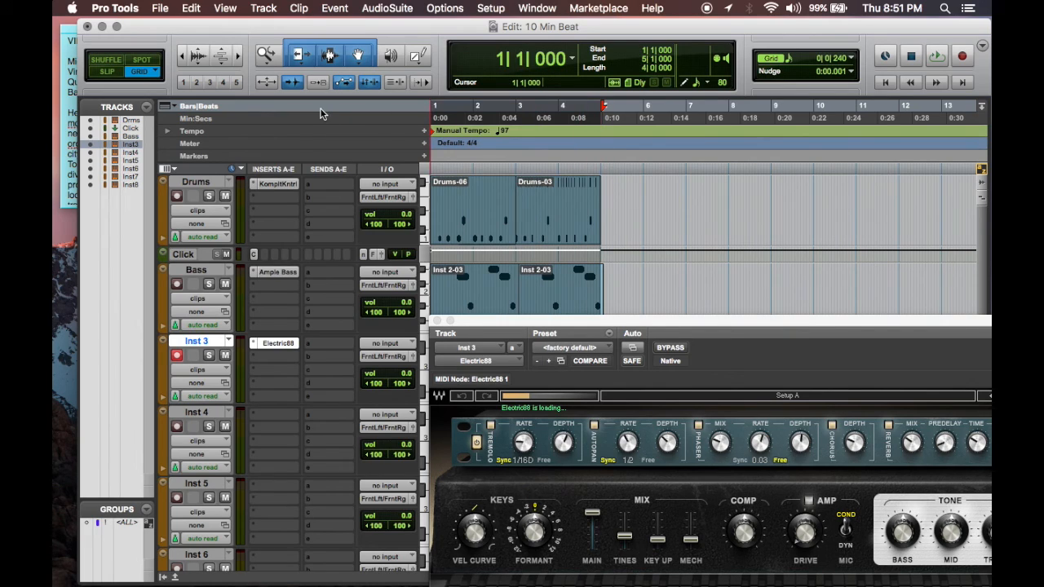
Step: Trim the end of the second Bass clip to bar 5 and select the timeline range from bar 1 to bar 5
{"action": "key", "text": "t"}
{"action": "left_click_drag", "start_coordinate": [773, 284], "coordinate": [769, 284]}
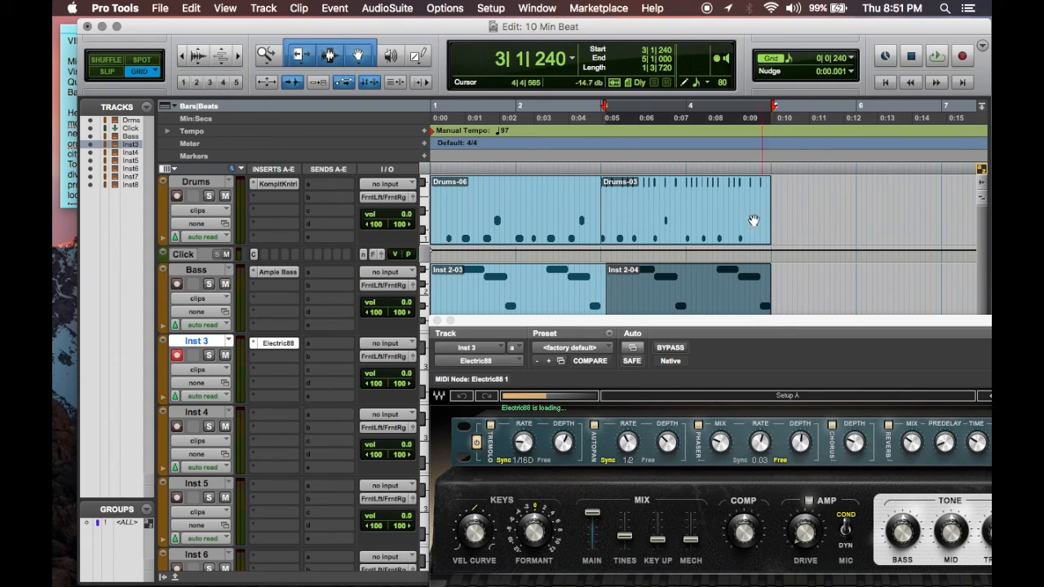
{"action": "left_click", "coordinate": [813, 119]}
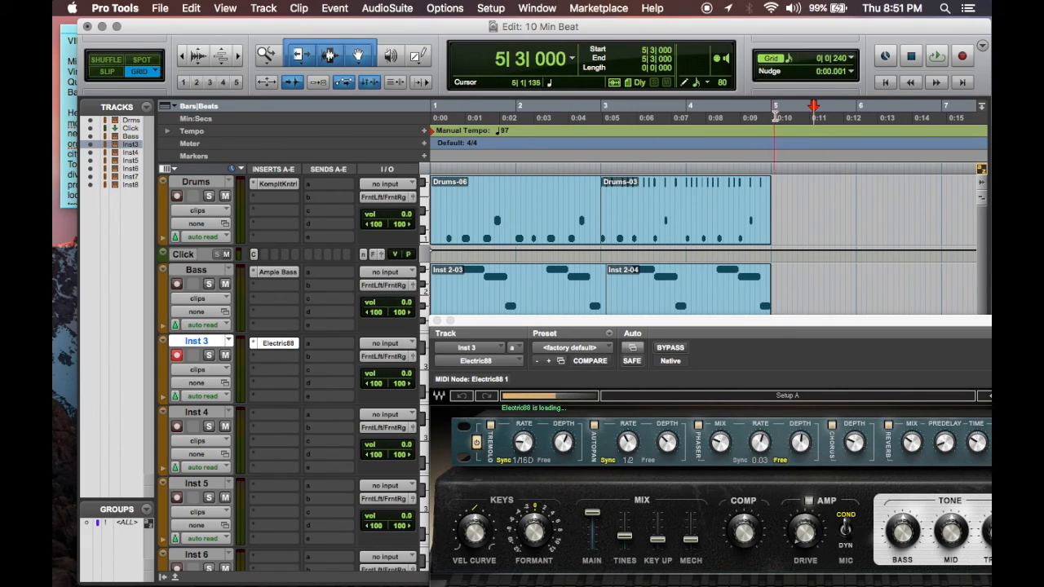
{"action": "left_click_drag", "start_coordinate": [771, 117], "coordinate": [434, 118]}
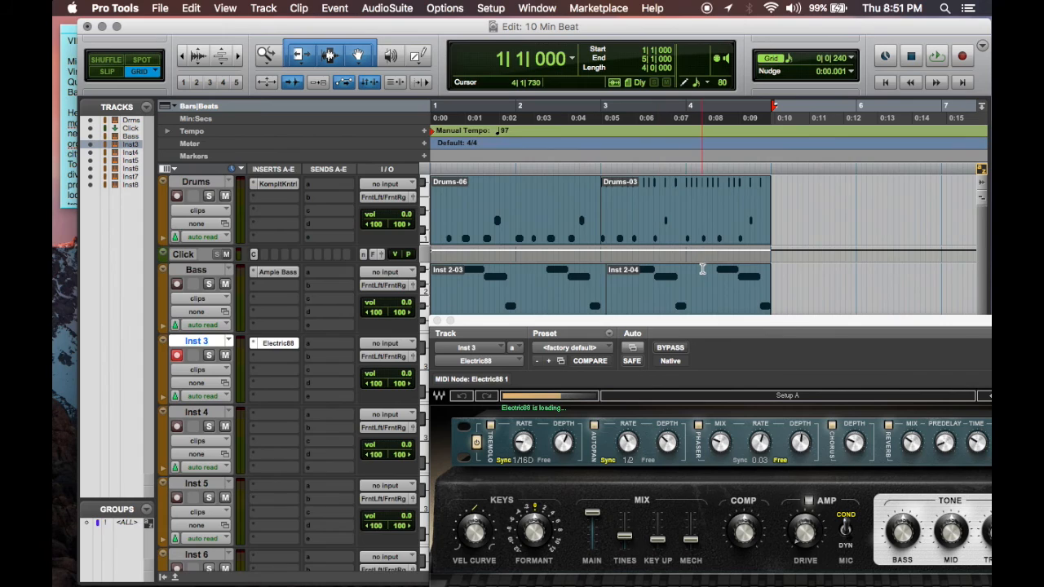
Step: Rename the Inst 3 track as Keys
{"action": "scroll", "coordinate": [702, 269], "scroll_direction": "down", "scroll_amount": 5}
{"action": "scroll", "coordinate": [682, 245], "scroll_direction": "up", "scroll_amount": 2}
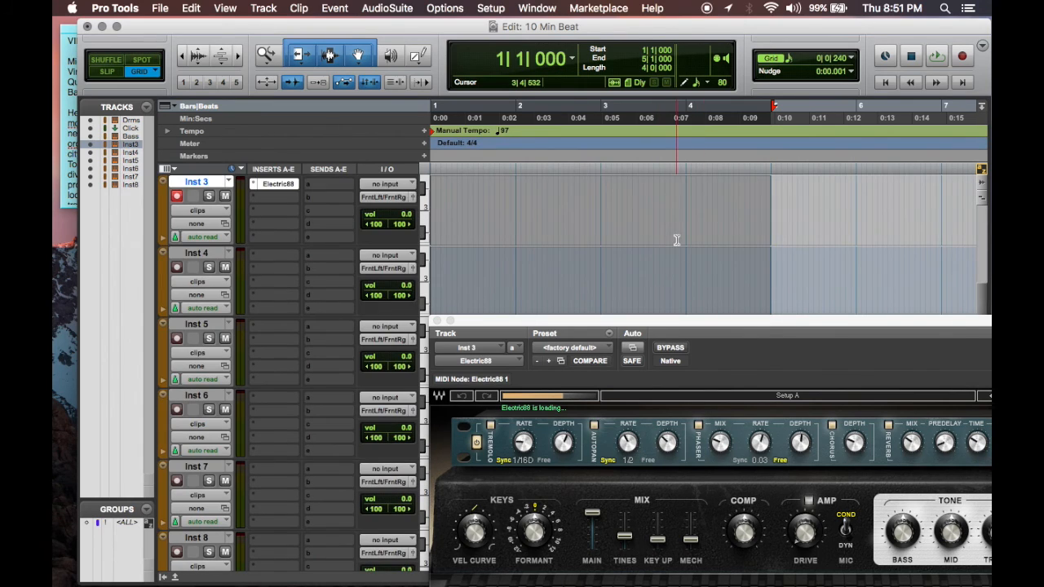
{"action": "double_click", "coordinate": [202, 181]}
{"action": "type", "text": "Keys"}
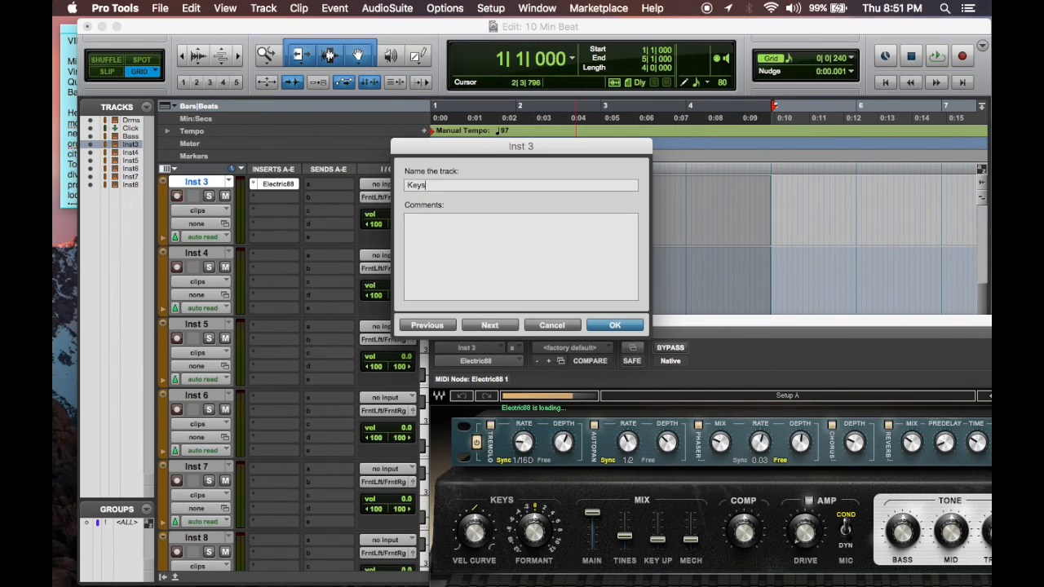
{"action": "key", "text": "Return"}
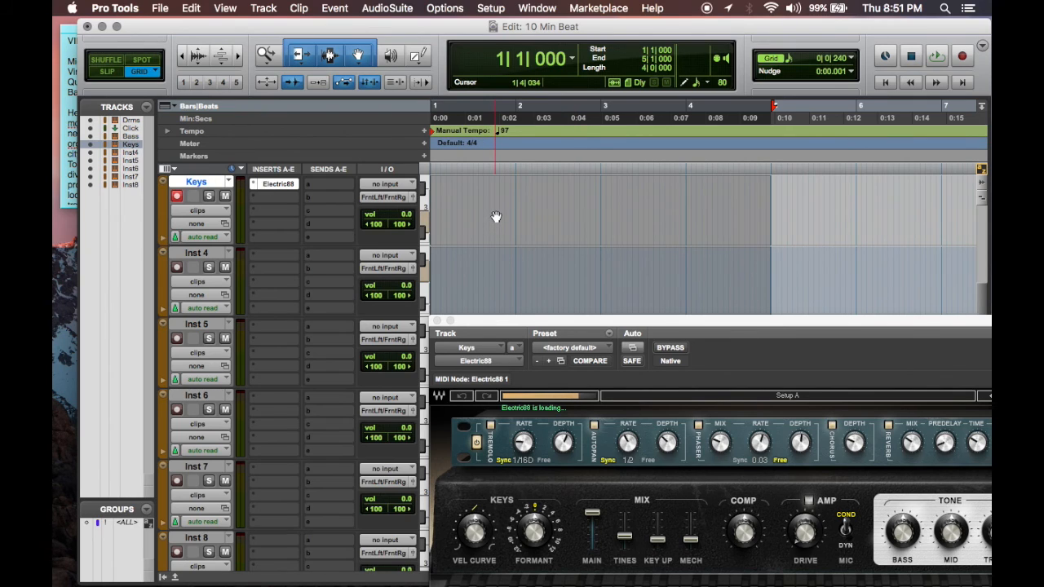
{"action": "scroll", "coordinate": [496, 216], "scroll_direction": "up", "scroll_amount": 3}
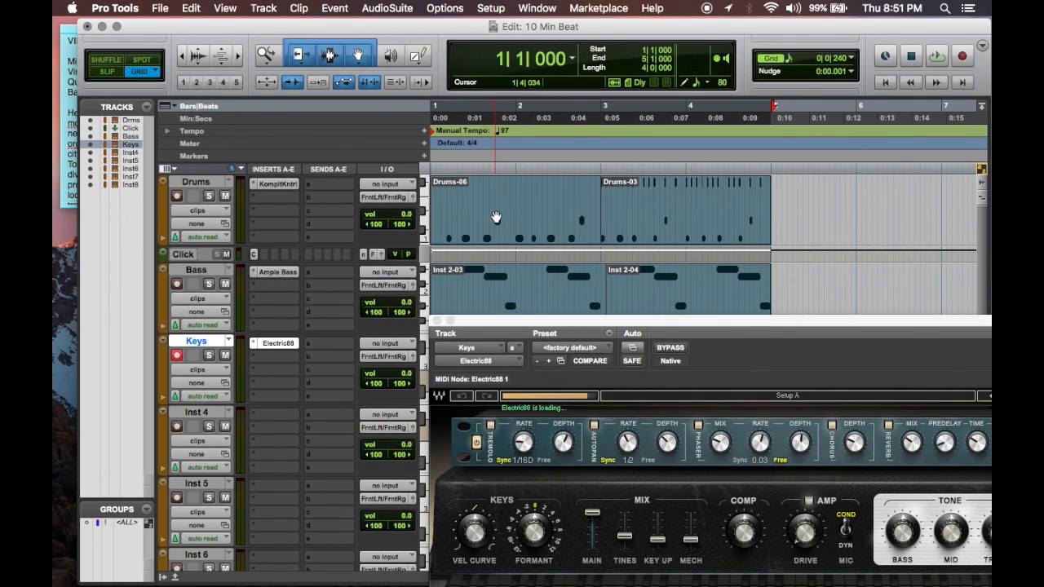
Step: Move the Electric88 window fully into view and load its Creative factory preset Ice Cubes
{"action": "scroll", "coordinate": [496, 216], "scroll_direction": "down", "scroll_amount": 5}
{"action": "left_click_drag", "start_coordinate": [741, 318], "coordinate": [476, 83]}
{"action": "left_click", "coordinate": [838, 162]}
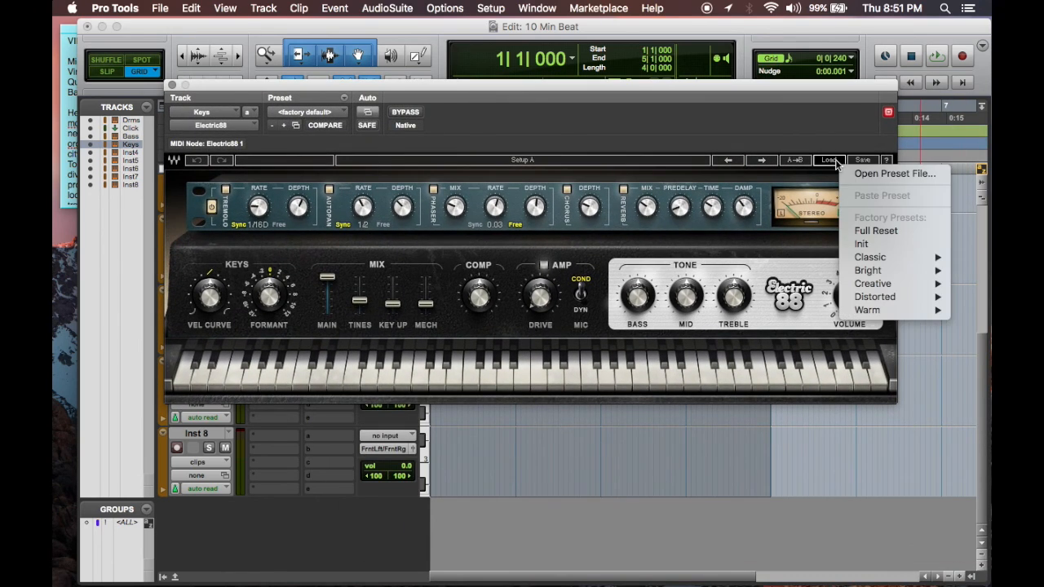
{"action": "mouse_move", "coordinate": [872, 289]}
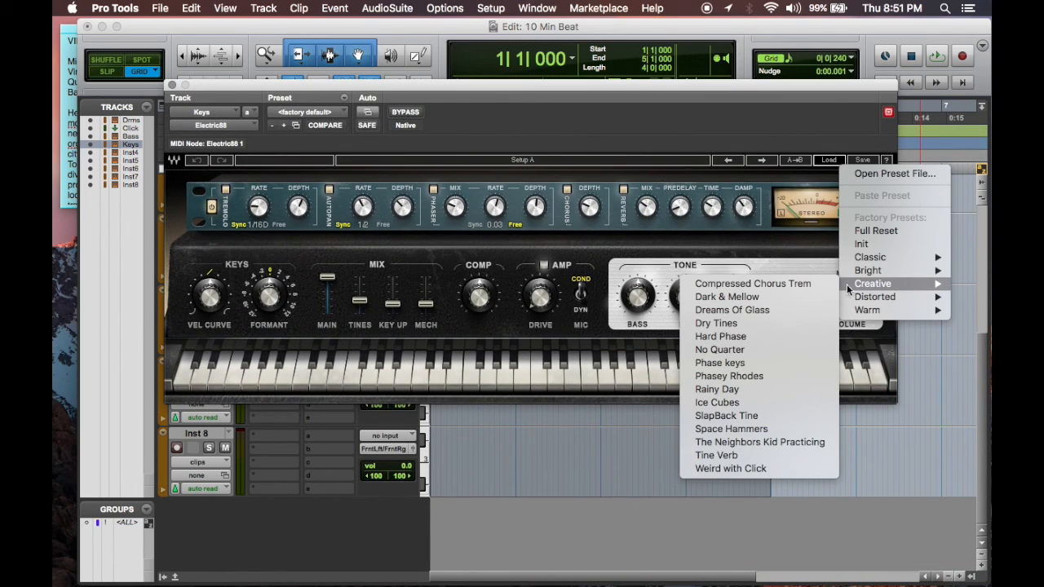
{"action": "left_click", "coordinate": [757, 399]}
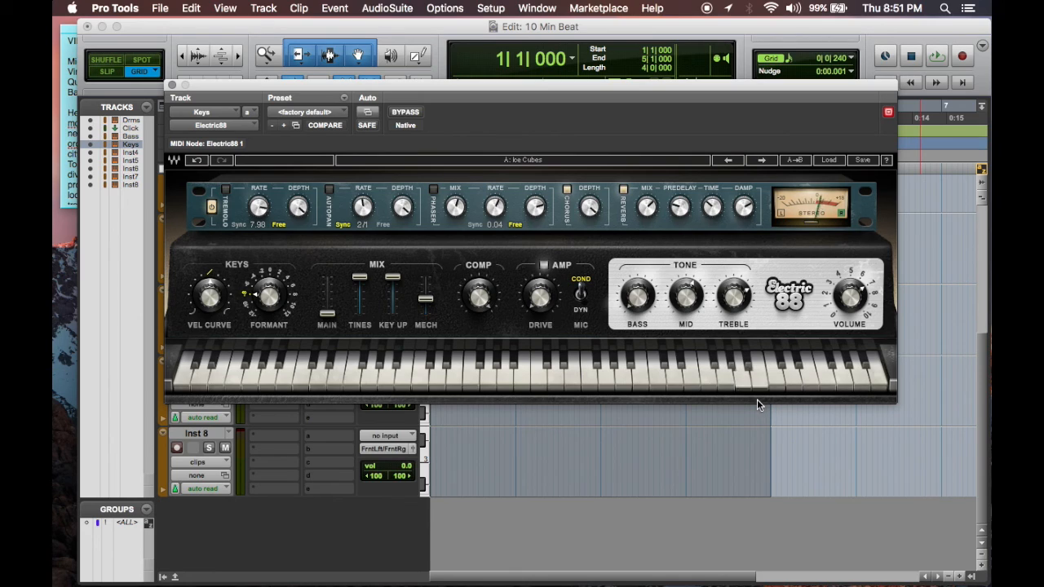
Step: Load the Creative factory preset Dark & Mellow in the Keys track's Electric88 instead
{"action": "left_click", "coordinate": [836, 161]}
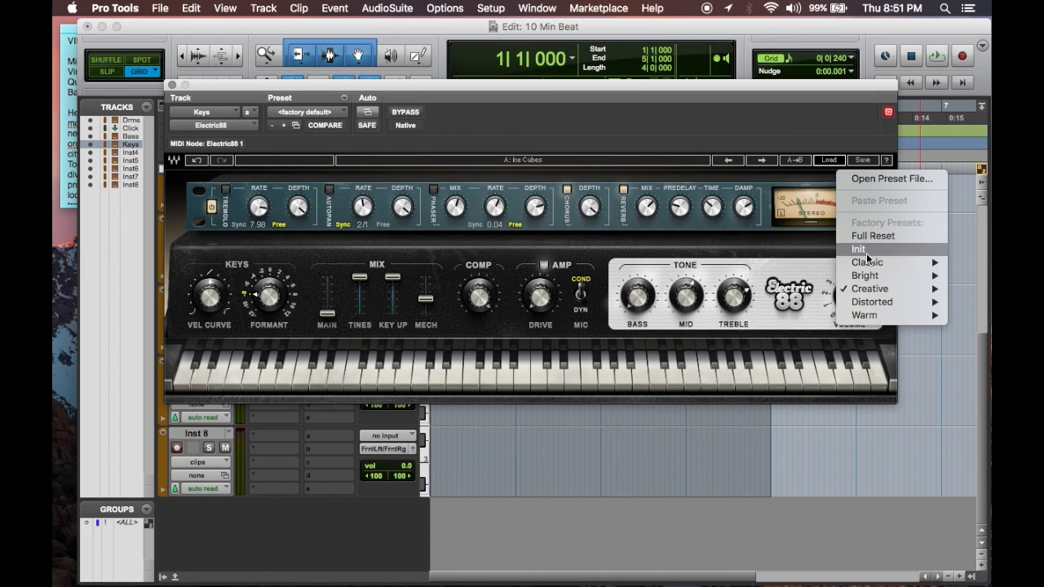
{"action": "mouse_move", "coordinate": [881, 292]}
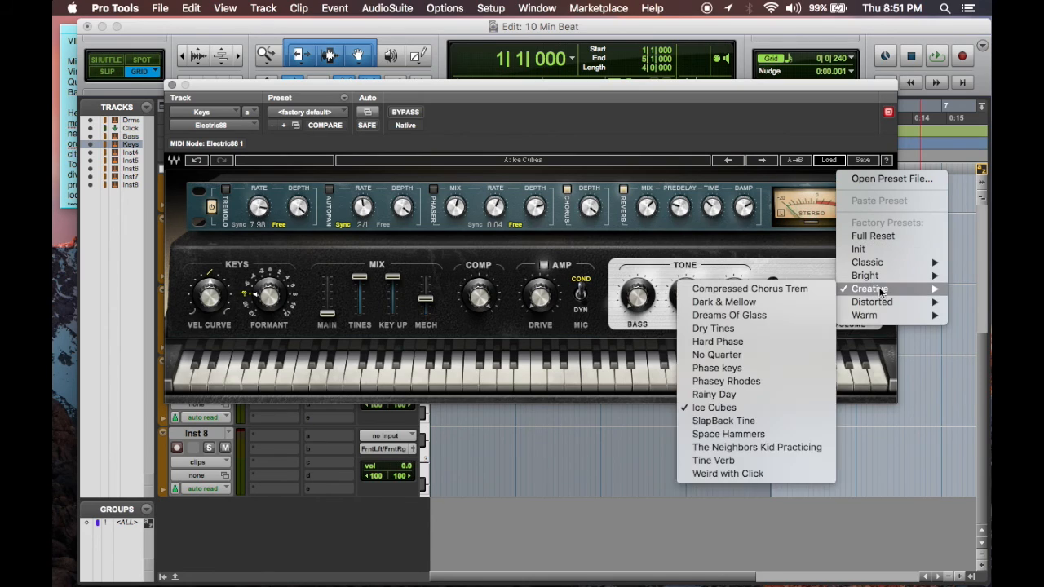
{"action": "left_click", "coordinate": [788, 302]}
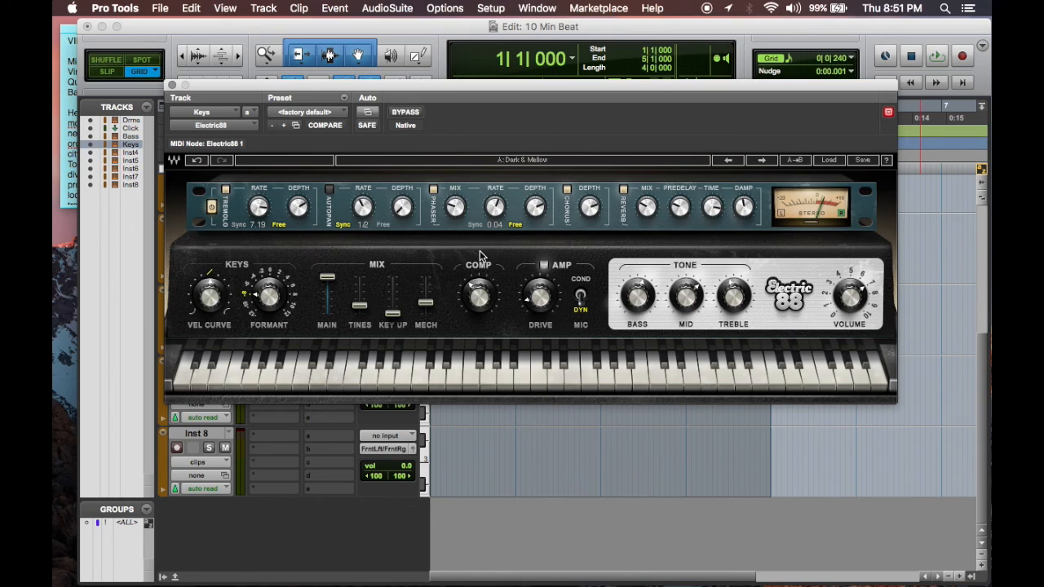
Step: Adjust the Keys Electric88's amp drive, compression and treble, raise its reverb mix, and close the plug-in window
{"action": "left_click_drag", "start_coordinate": [543, 302], "coordinate": [544, 303]}
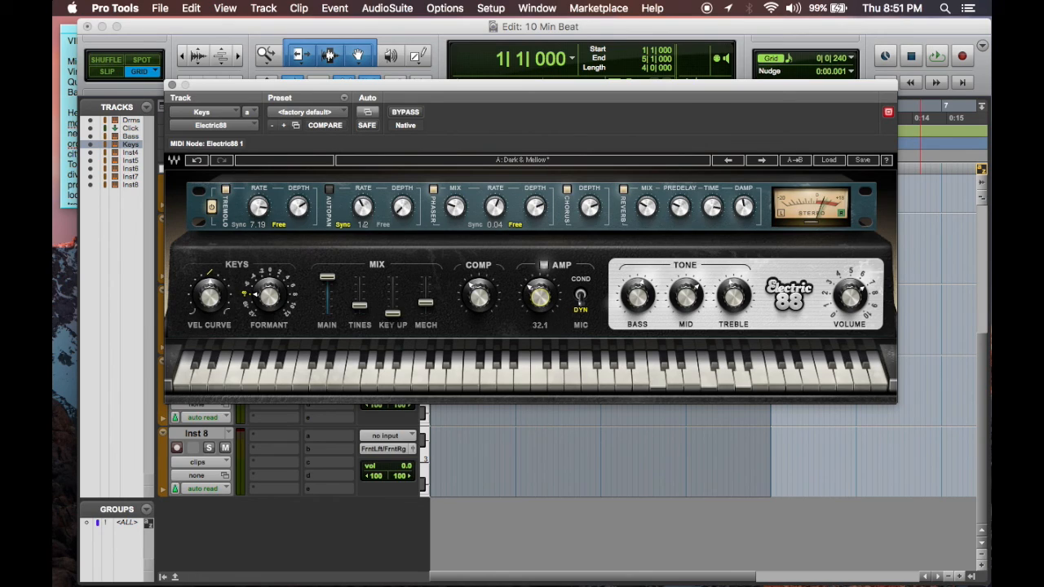
{"action": "left_click_drag", "start_coordinate": [479, 299], "coordinate": [478, 293]}
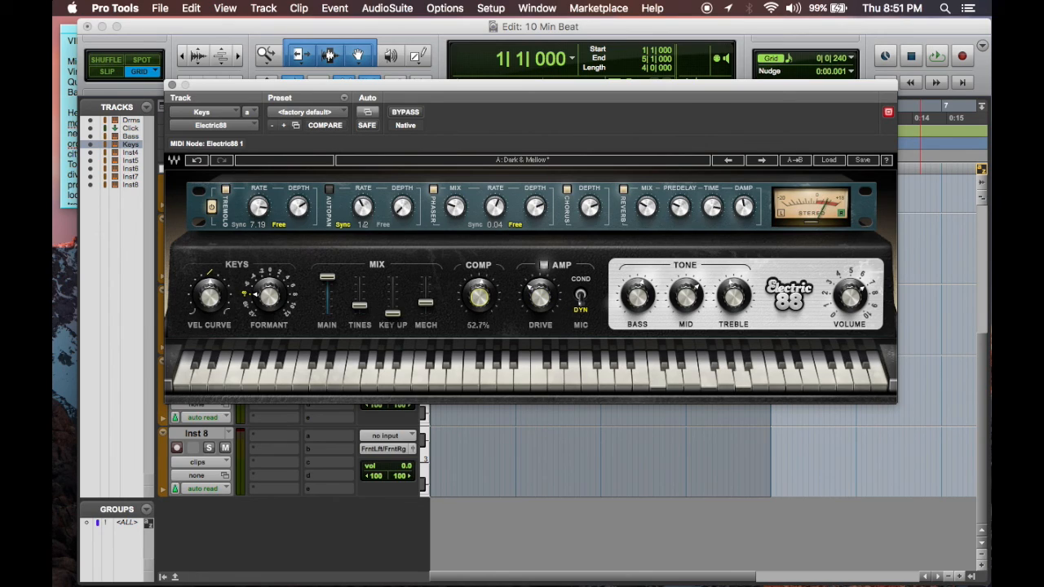
{"action": "left_click_drag", "start_coordinate": [540, 297], "coordinate": [544, 299]}
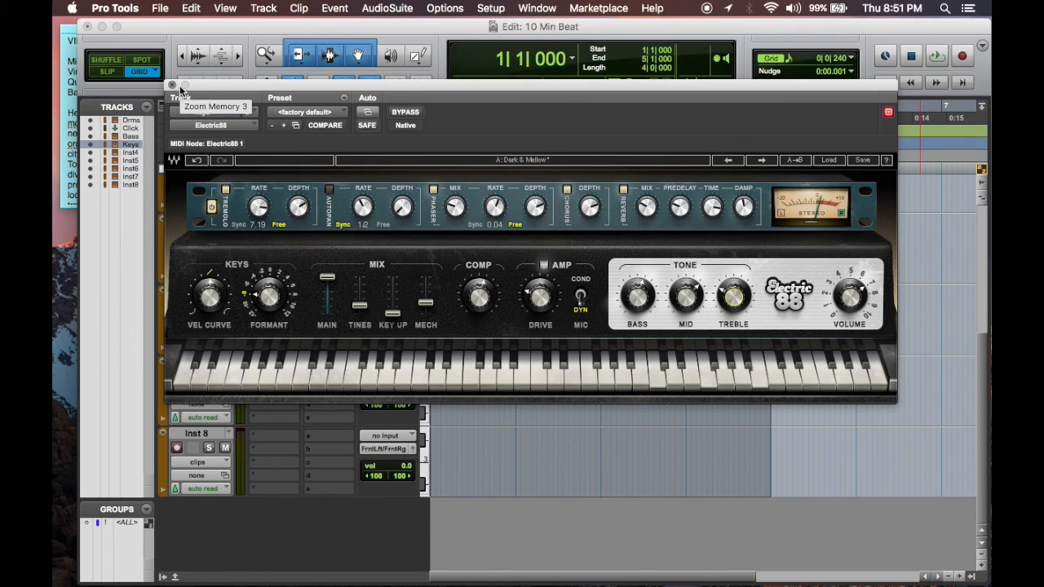
{"action": "left_click_drag", "start_coordinate": [649, 206], "coordinate": [649, 205]}
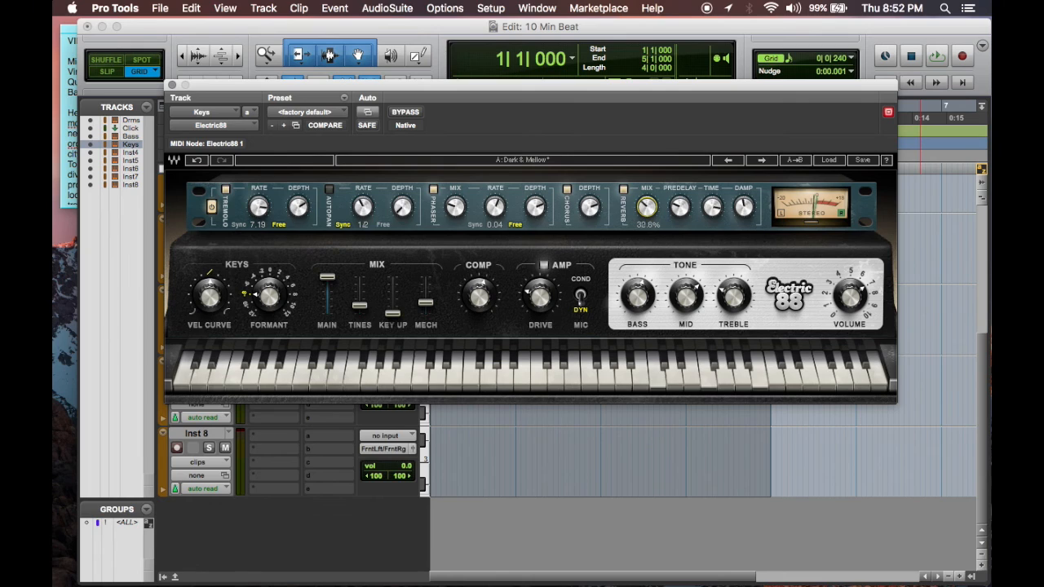
{"action": "left_click_drag", "start_coordinate": [649, 205], "coordinate": [649, 203]}
{"action": "left_click", "coordinate": [173, 84]}
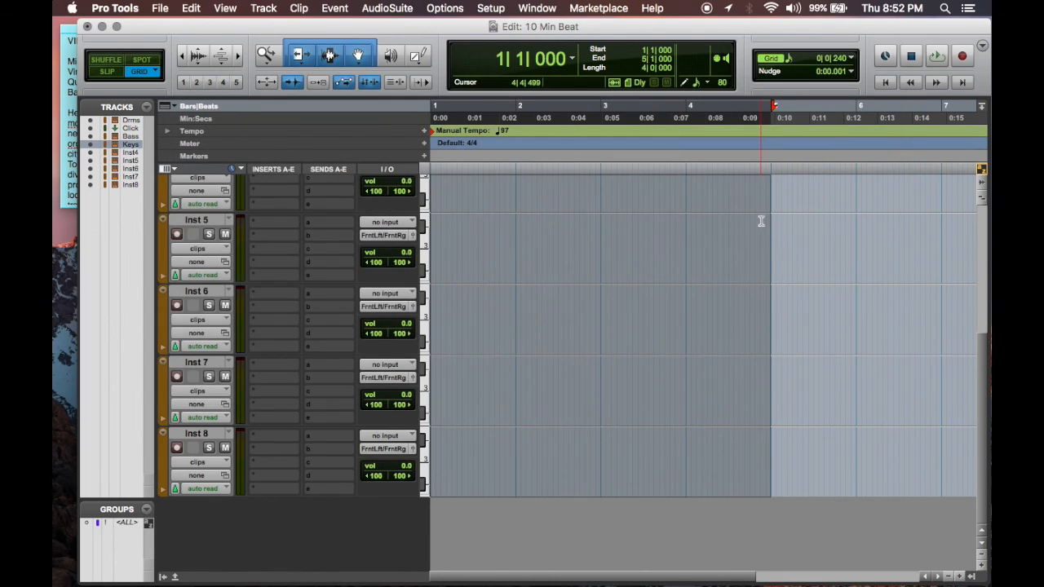
Step: Rehearse against the playing loop, and record an electric piano part on the Keys track from bar 1 to bar 5
{"action": "scroll", "coordinate": [761, 221], "scroll_direction": "up", "scroll_amount": 5}
{"action": "key", "text": "space"}
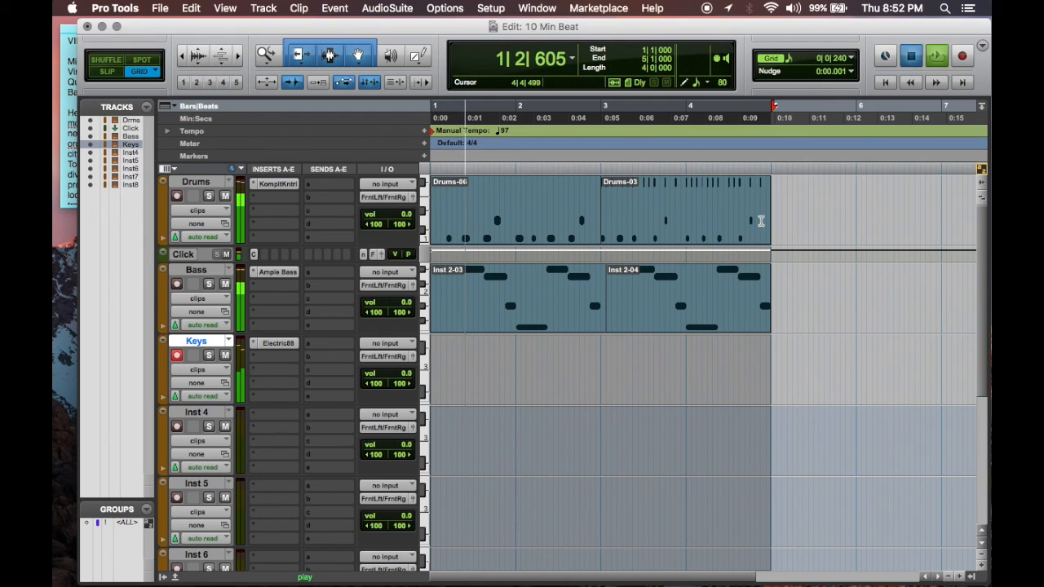
{"action": "key", "text": "space"}
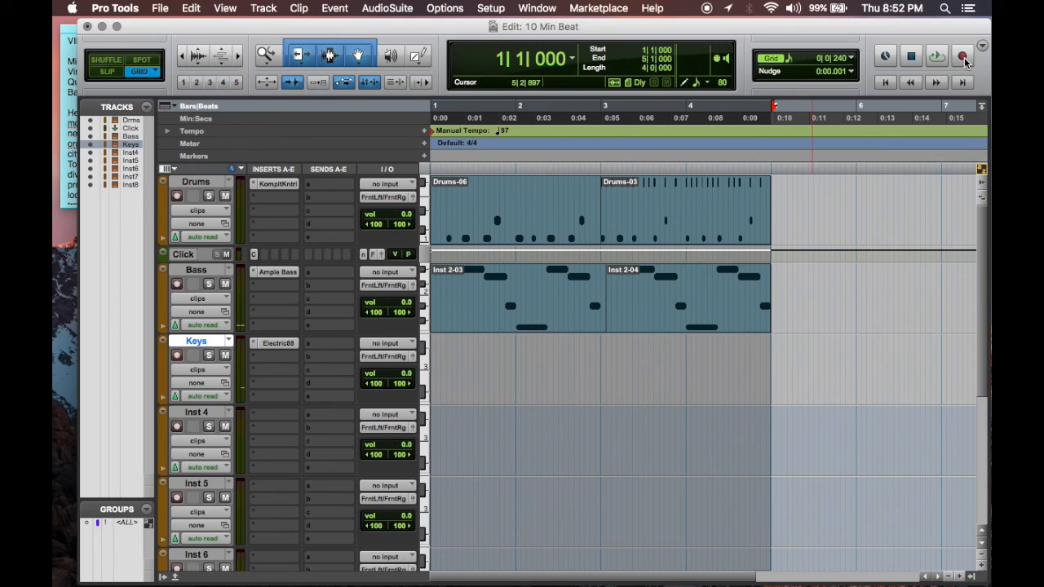
{"action": "key", "text": "space"}
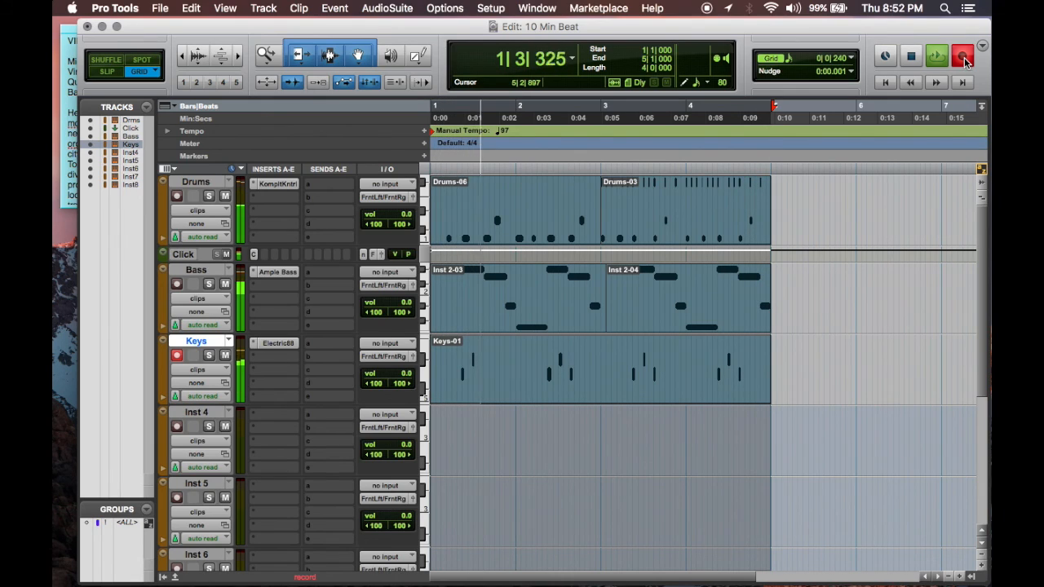
{"action": "key", "text": "space"}
{"action": "key", "text": "space"}
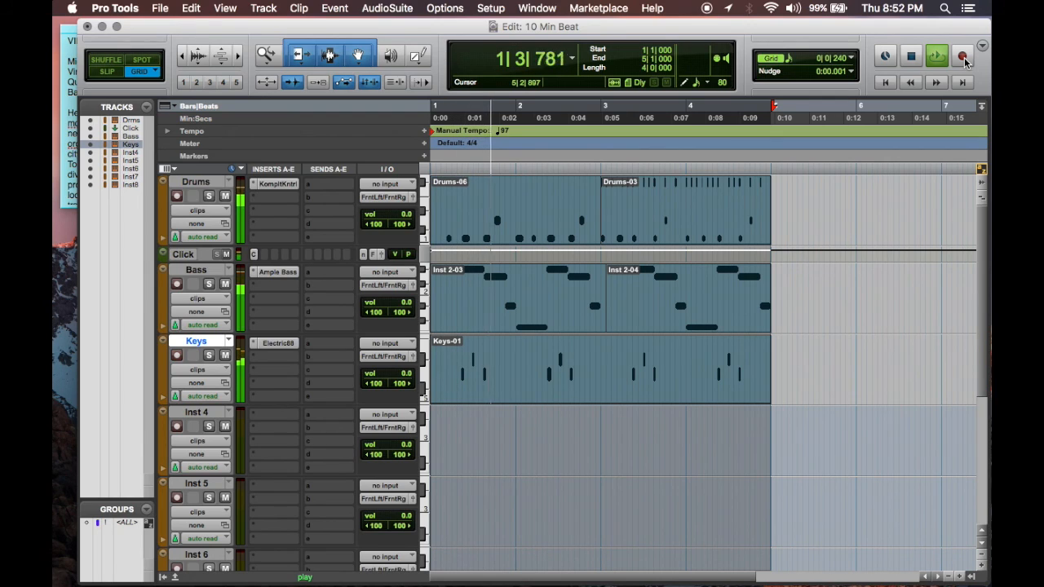
Step: Quantize the recorded Keys clip to a 1/16 note grid at 100% strength, preserving note duration, during loop playback
{"action": "left_click", "coordinate": [815, 428]}
{"action": "left_click", "coordinate": [702, 382]}
{"action": "left_click", "coordinate": [334, 9]}
{"action": "left_click", "coordinate": [335, 8]}
{"action": "left_click", "coordinate": [339, 10]}
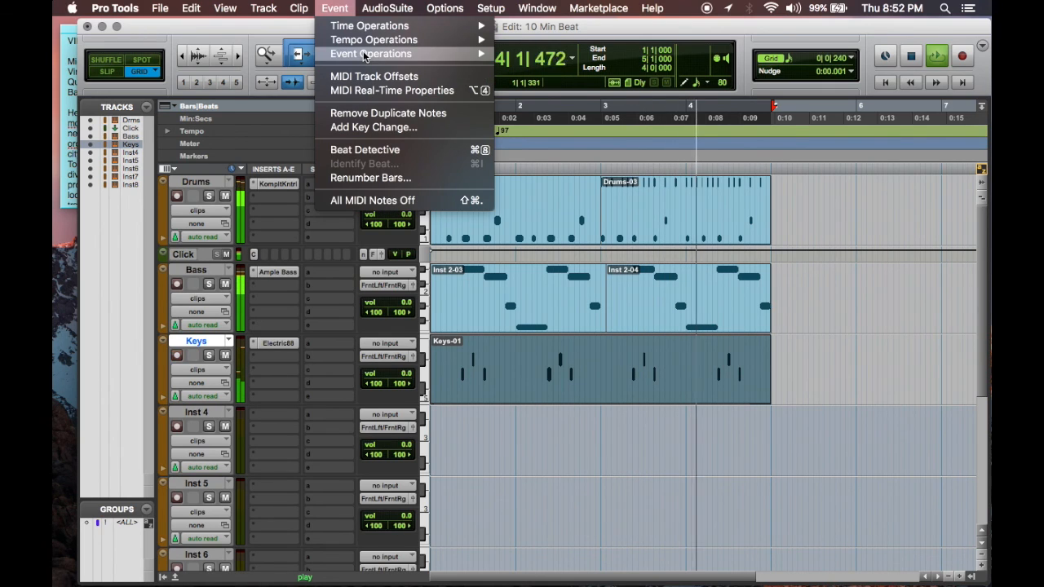
{"action": "mouse_move", "coordinate": [371, 53]}
{"action": "left_click", "coordinate": [522, 74]}
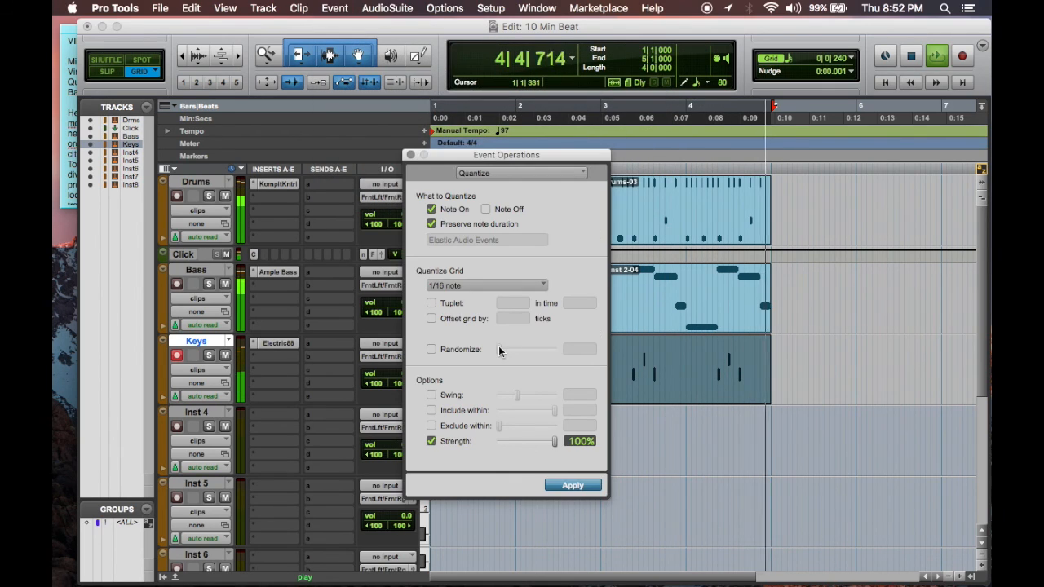
{"action": "left_click", "coordinate": [571, 486]}
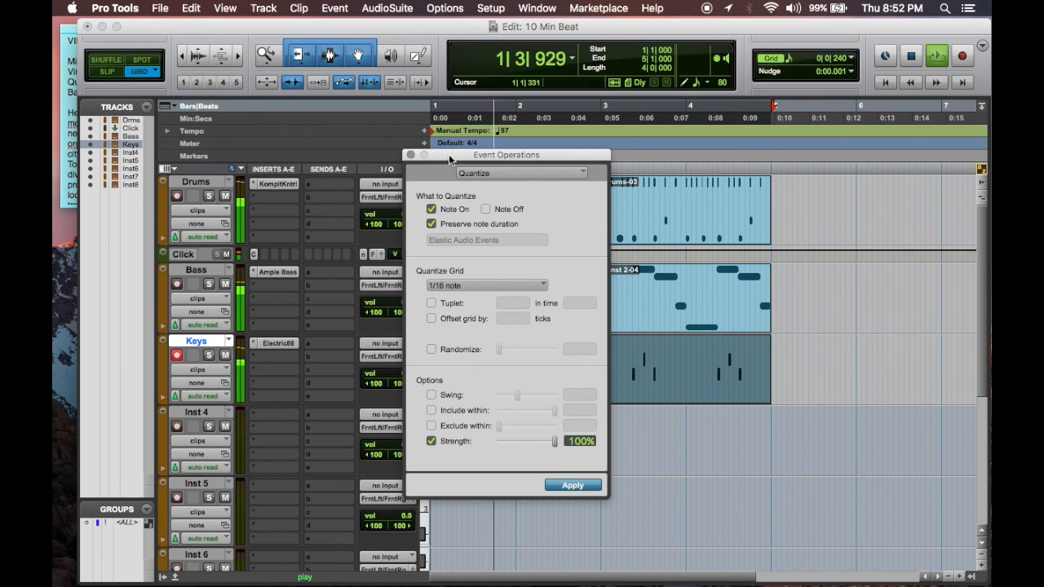
{"action": "left_click", "coordinate": [410, 154]}
Step: Lower the Keys track volume to -4.6 and copy its Electric88 insert to Inst 4, dismissing the CPU error
{"action": "left_click_drag", "start_coordinate": [407, 374], "coordinate": [407, 379]}
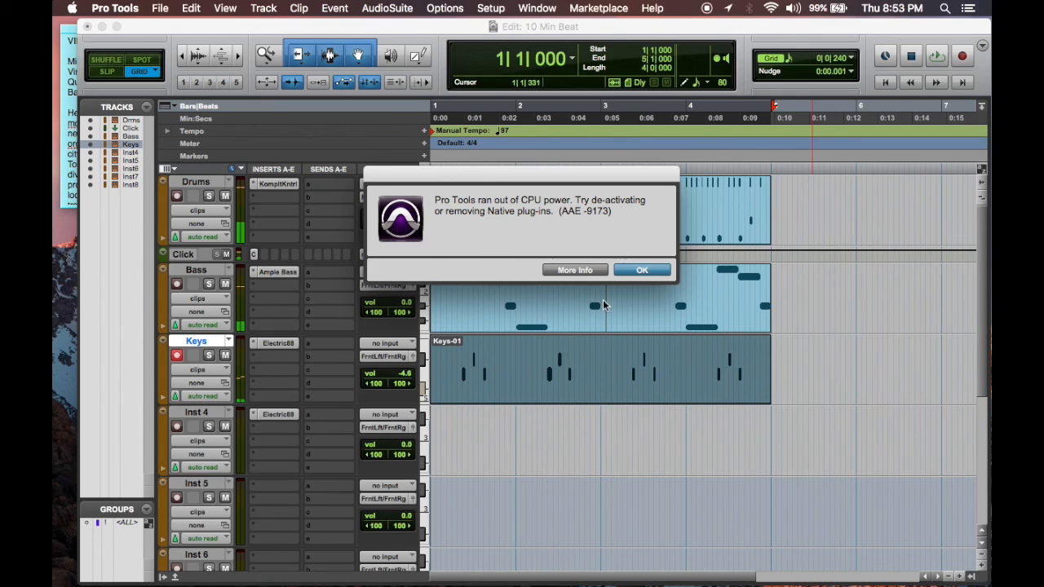
{"action": "left_click", "coordinate": [642, 270]}
Step: Rename the Inst 4 track as Chords and select its empty range from bar 1 to bar 5
{"action": "double_click", "coordinate": [203, 414]}
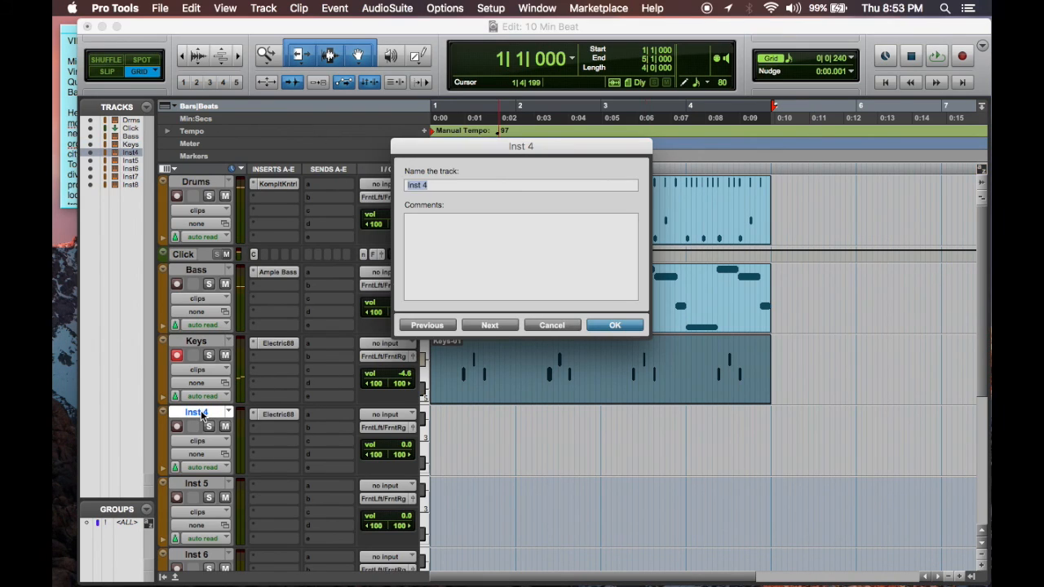
{"action": "key", "text": "Return"}
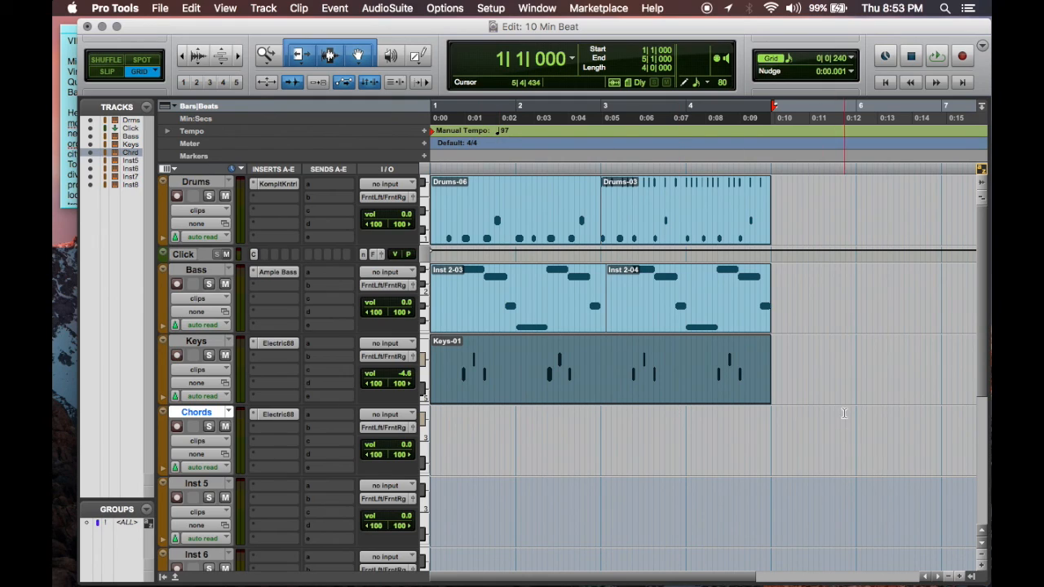
{"action": "left_click_drag", "start_coordinate": [769, 424], "coordinate": [432, 421]}
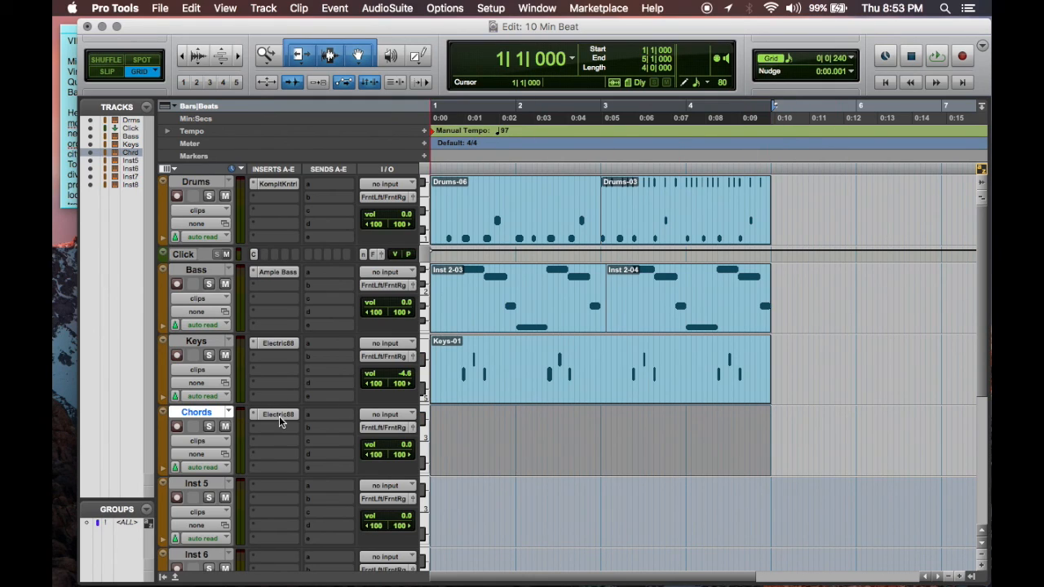
Step: Load the Classic factory preset All Roads Lead To Cyprus in the Chords track's Electric88 while the loop plays
{"action": "key", "text": "space"}
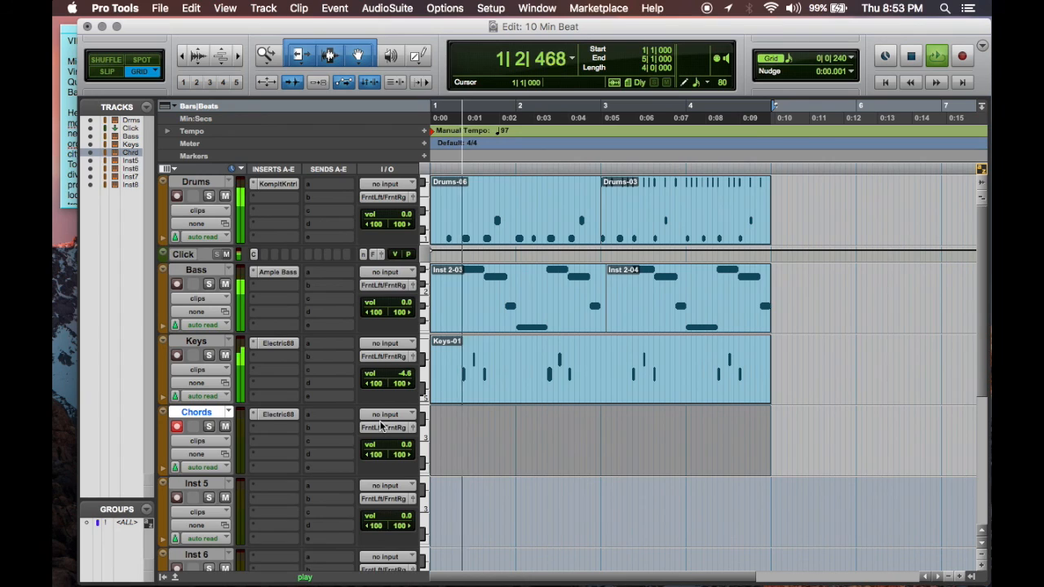
{"action": "left_click", "coordinate": [285, 420]}
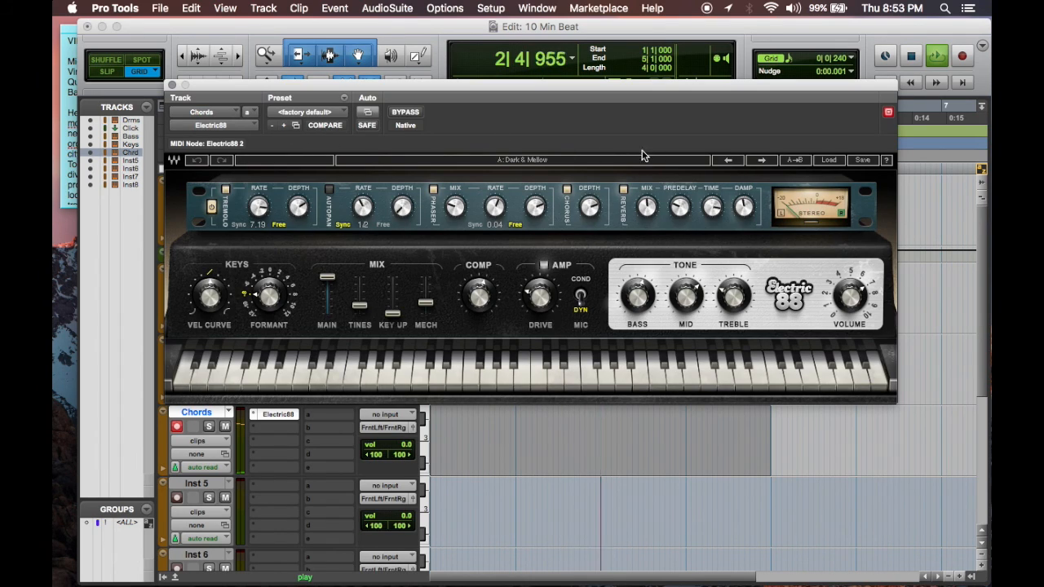
{"action": "left_click", "coordinate": [825, 160]}
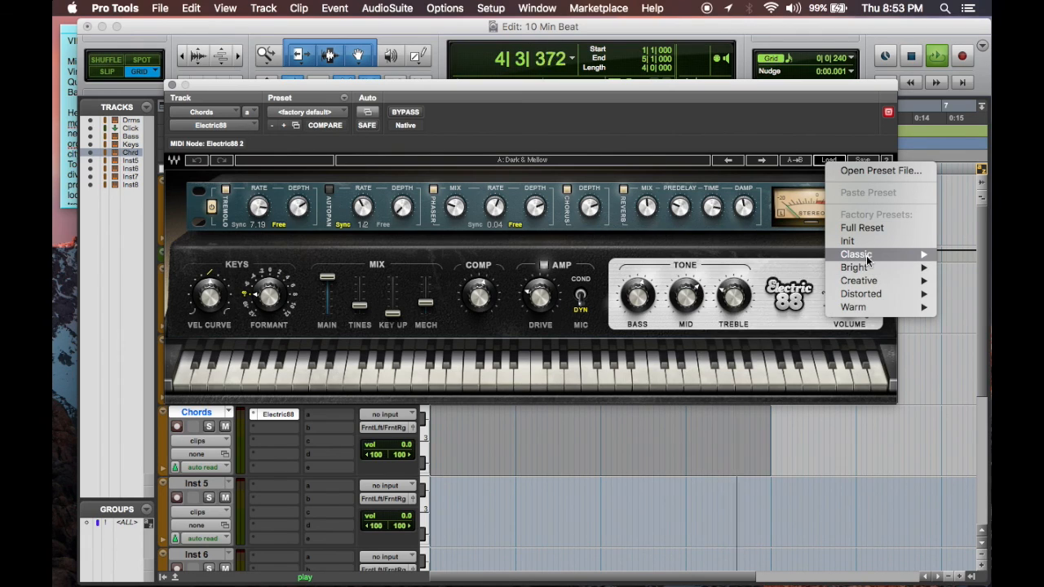
{"action": "mouse_move", "coordinate": [856, 254]}
{"action": "left_click", "coordinate": [782, 267]}
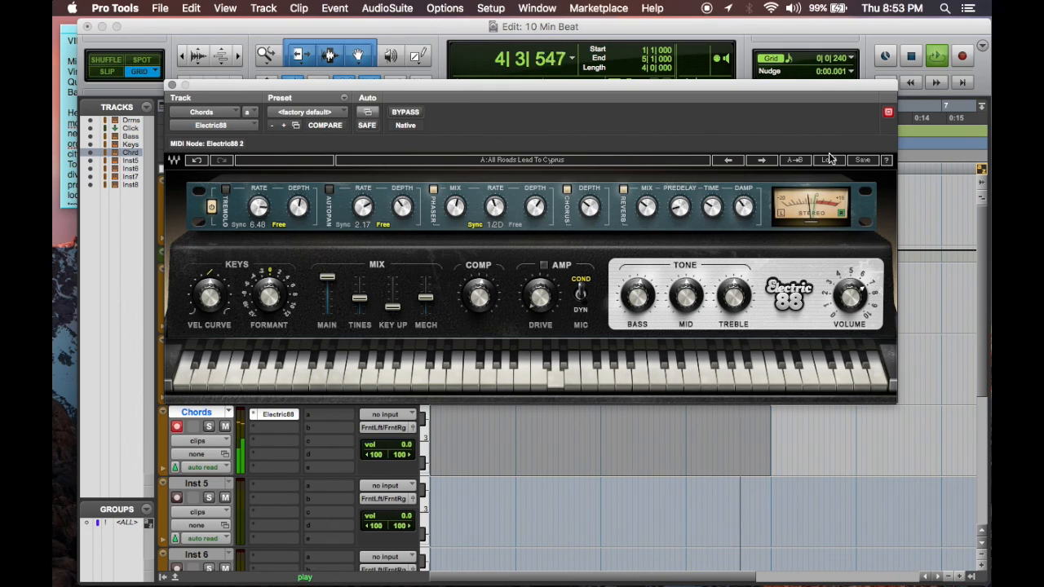
Step: Raise the reverb mix of the Chords track's Electric88, close its window and stop playback
{"action": "left_click_drag", "start_coordinate": [646, 208], "coordinate": [647, 197]}
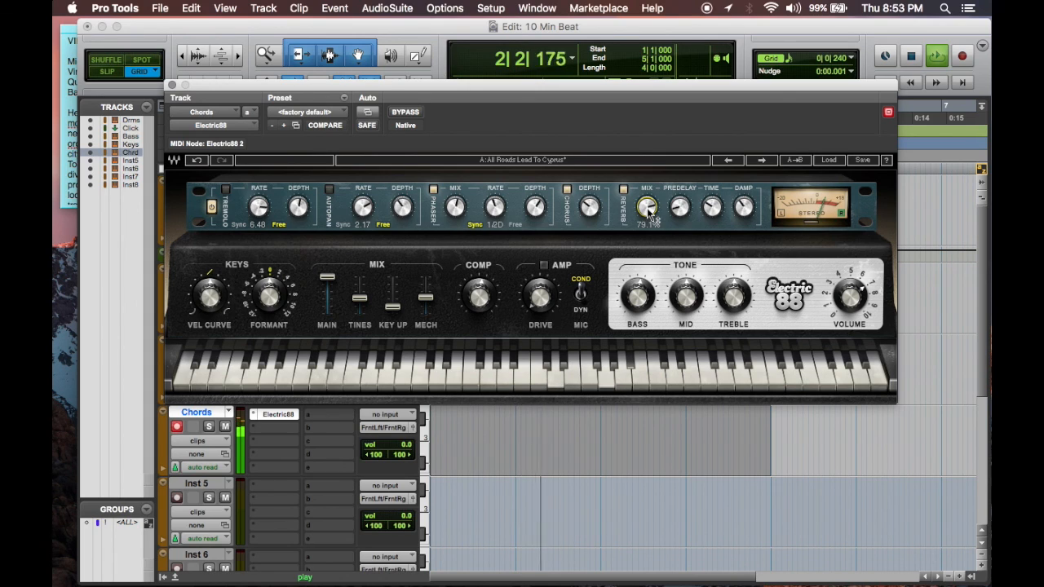
{"action": "left_click", "coordinate": [172, 86]}
{"action": "key", "text": "space"}
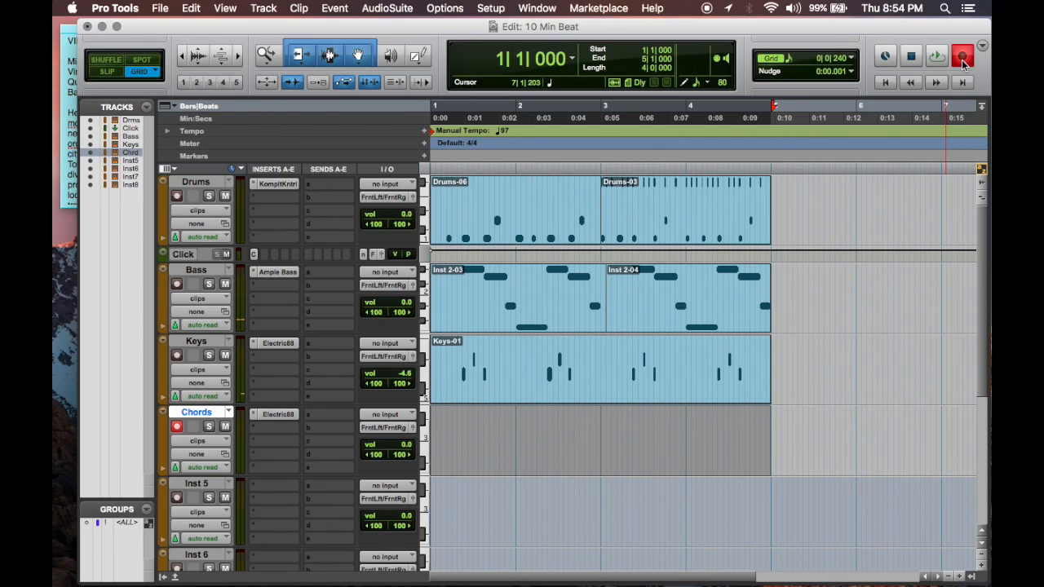
Step: Record the held chords on the Chords track from bar 1 to bar 5 and stop playback
{"action": "key", "text": "space"}
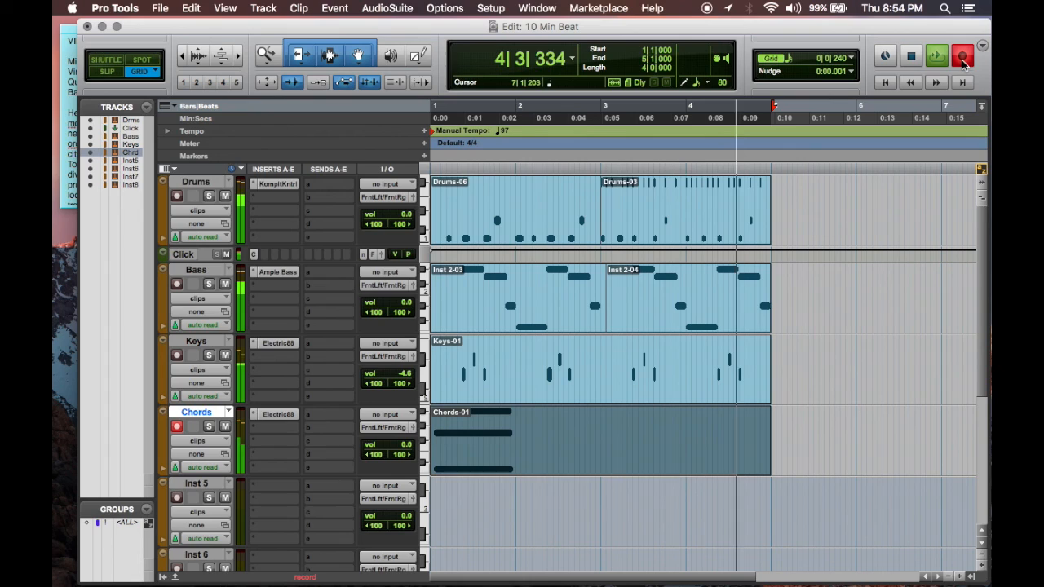
{"action": "key", "text": "space"}
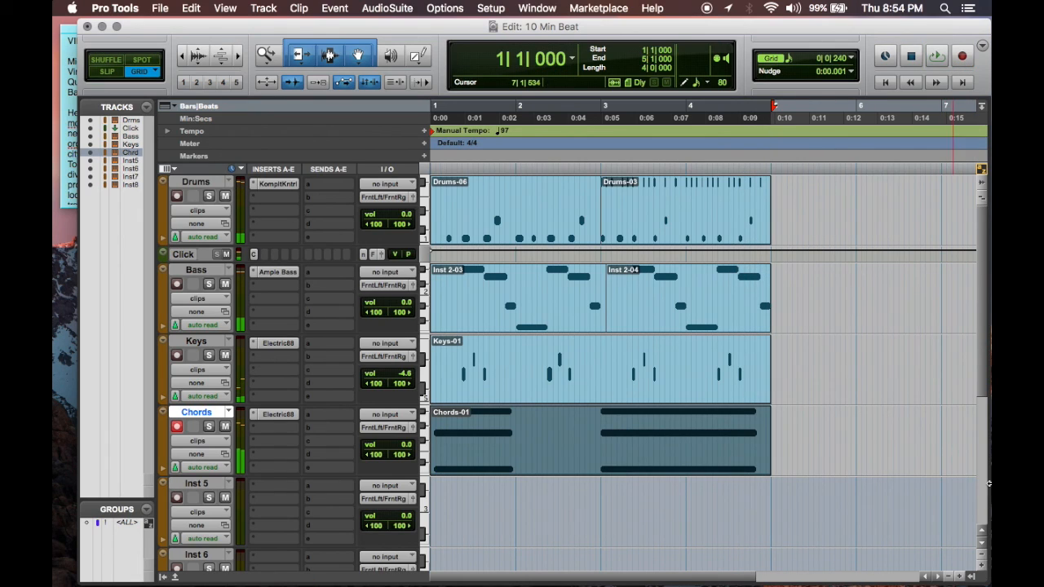
{"action": "left_click", "coordinate": [802, 429]}
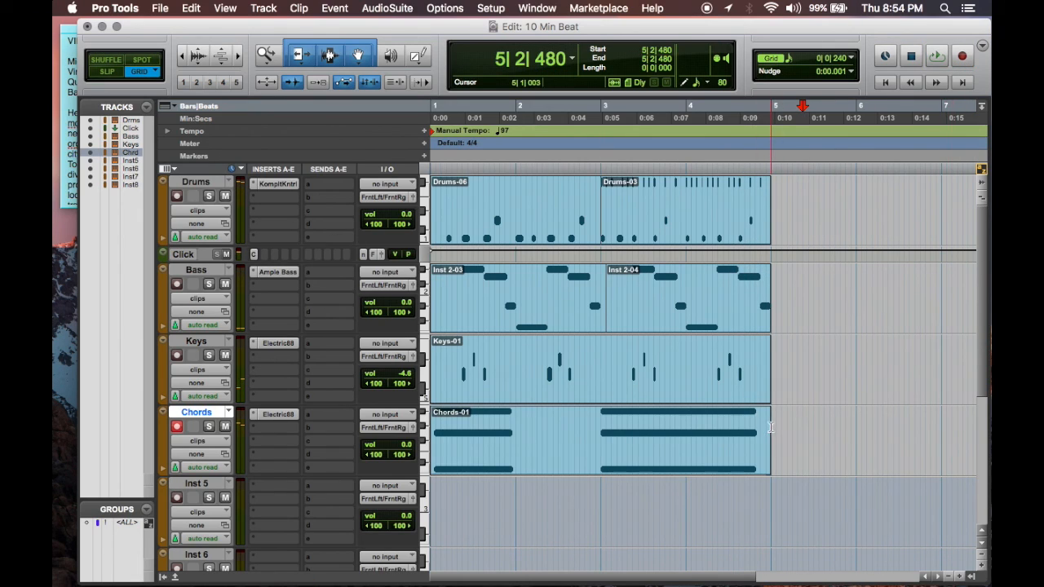
{"action": "key", "text": "space"}
{"action": "key", "text": "space"}
Step: Open the Chords clip in the MIDI Editor, move the first chord's three notes to the start of bar 1 and play it back
{"action": "left_click", "coordinate": [647, 457]}
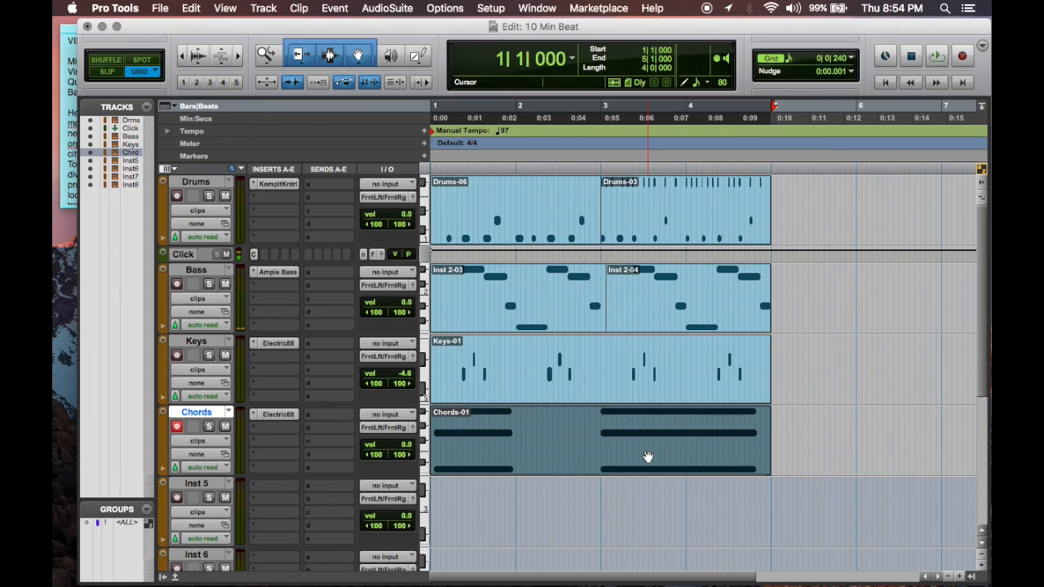
{"action": "double_click", "coordinate": [627, 457]}
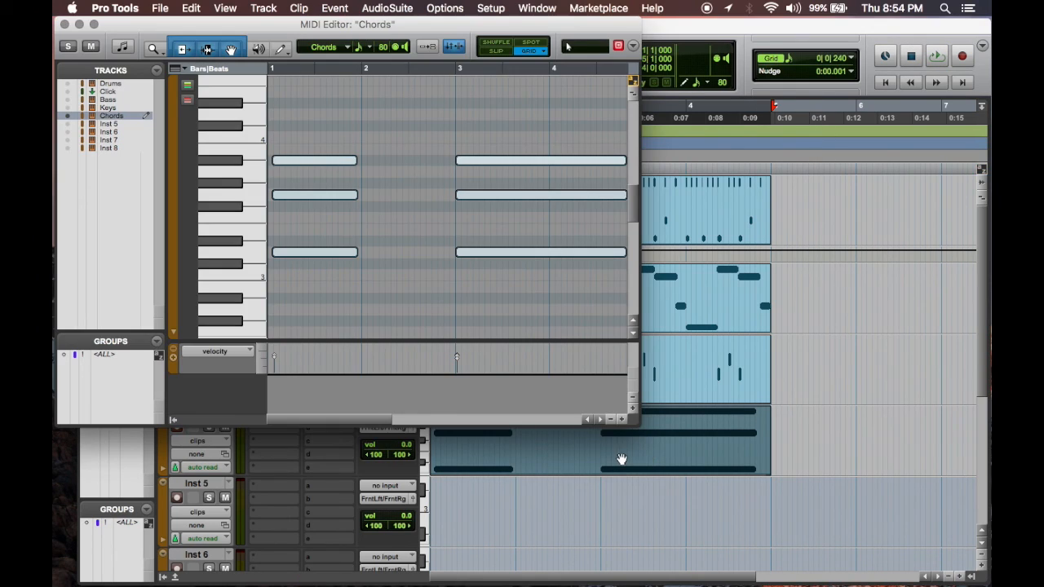
{"action": "left_click", "coordinate": [400, 310]}
{"action": "left_click", "coordinate": [329, 276]}
{"action": "left_click_drag", "start_coordinate": [329, 276], "coordinate": [319, 161]}
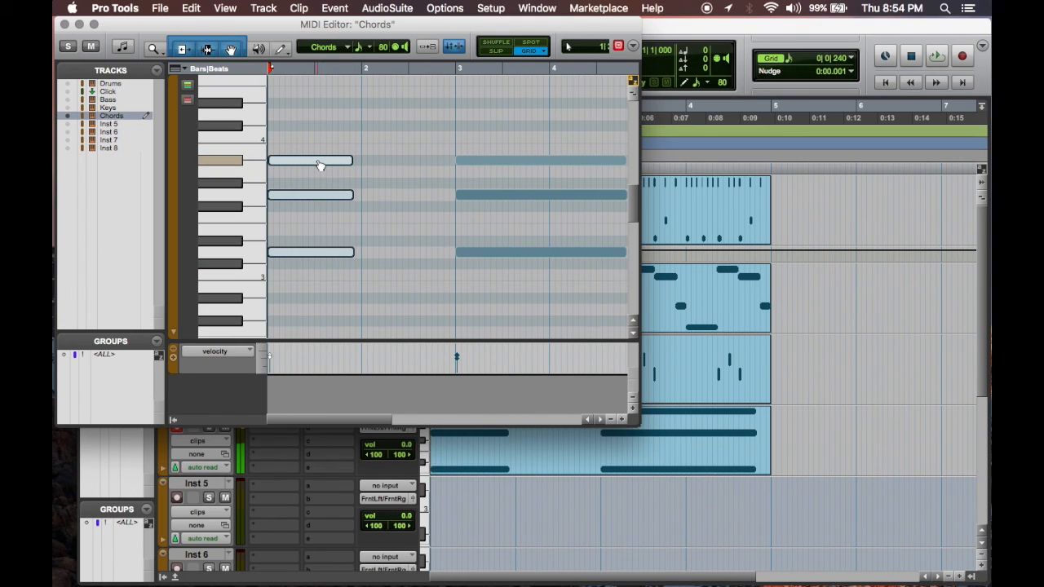
{"action": "key", "text": "space"}
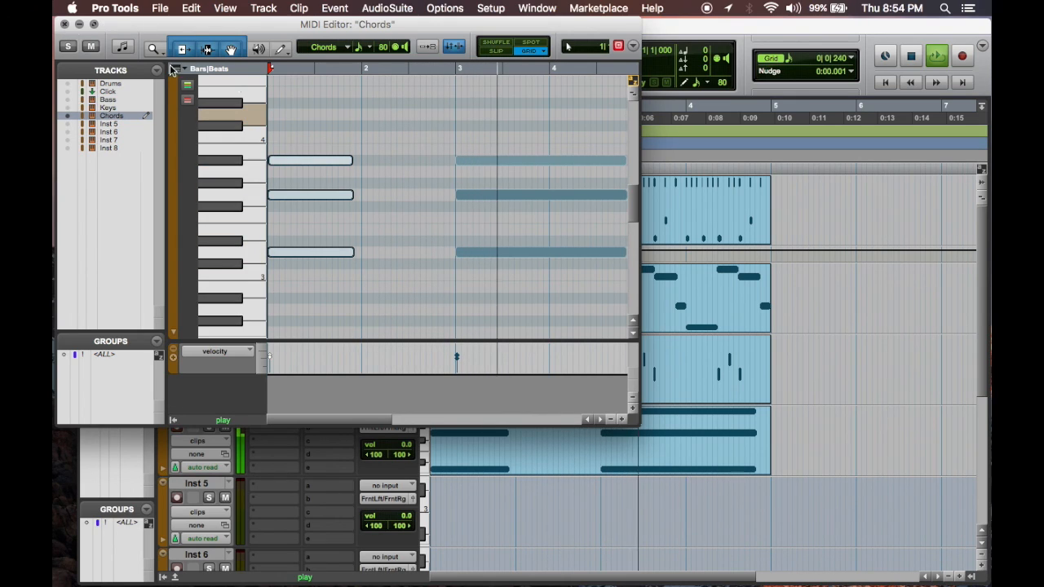
Step: Stagger the second chord by starting its middle note at 3|1|240 and top note at 3|1|480, and audition it from 2|4|720
{"action": "left_click", "coordinate": [492, 198]}
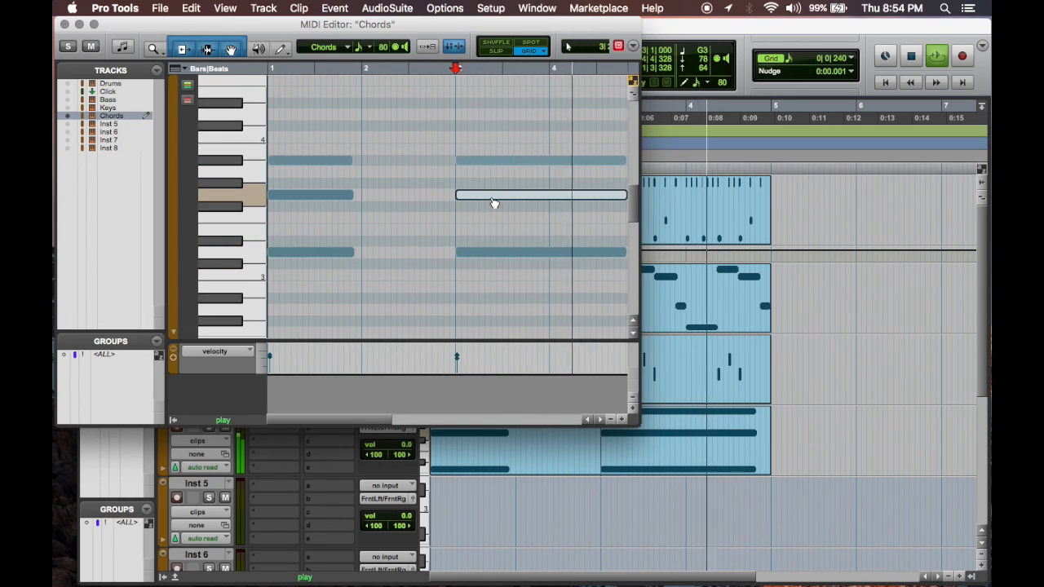
{"action": "key", "text": "t"}
{"action": "key", "text": "t"}
{"action": "key", "text": "t"}
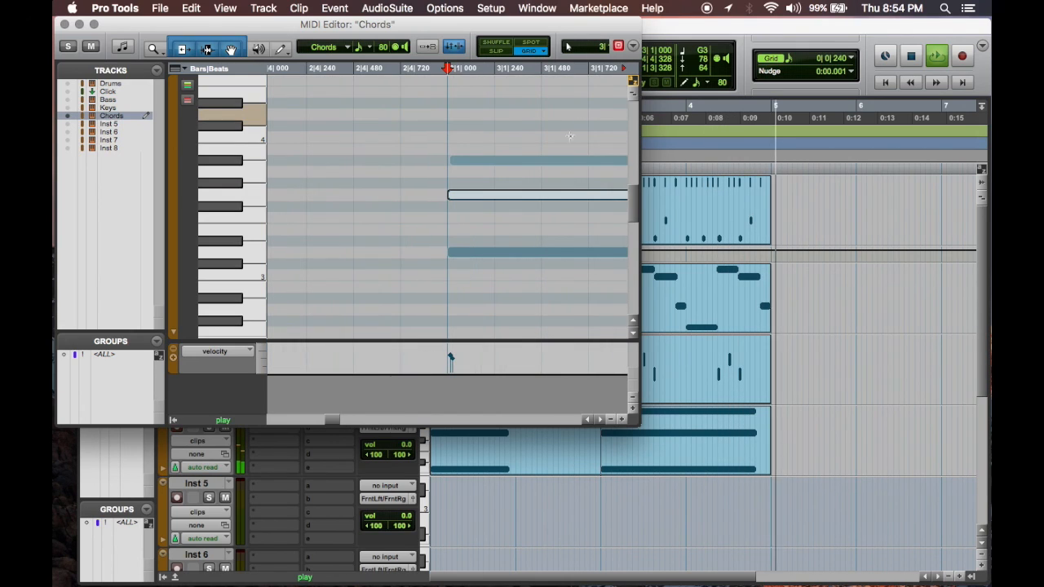
{"action": "left_click", "coordinate": [460, 198]}
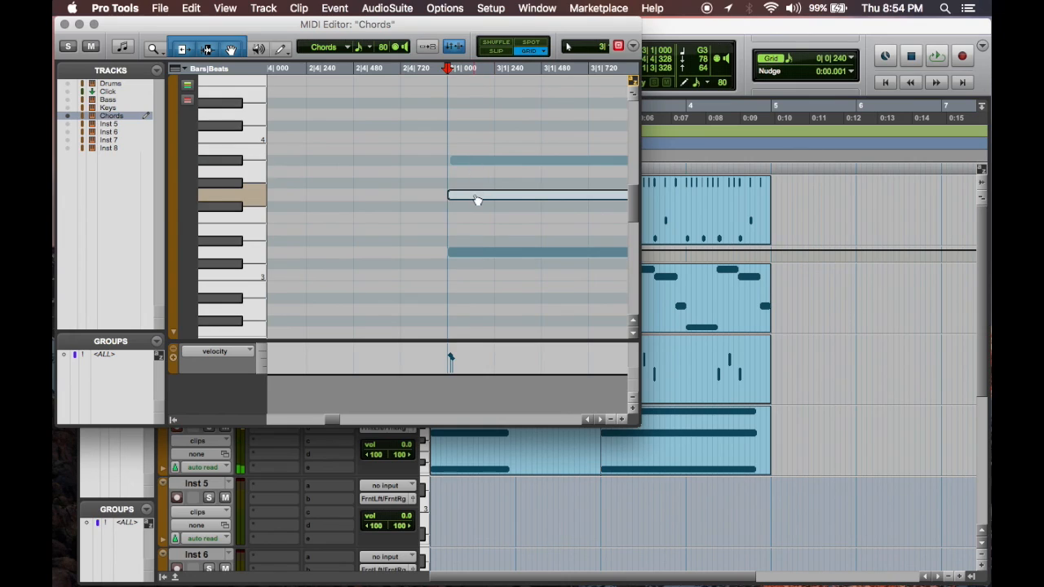
{"action": "left_click_drag", "start_coordinate": [520, 201], "coordinate": [597, 168]}
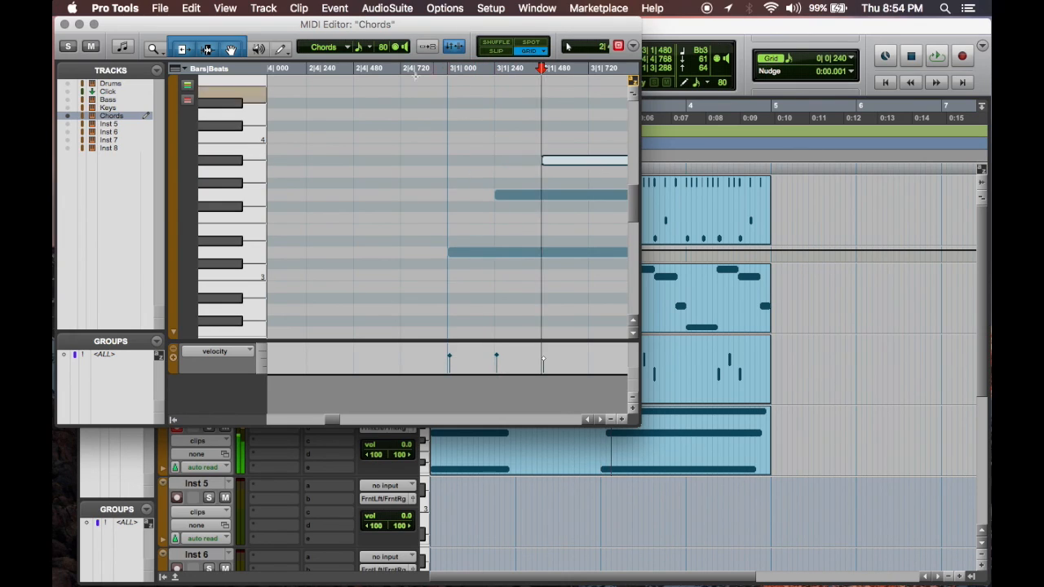
{"action": "left_click", "coordinate": [404, 69]}
{"action": "key", "text": "space"}
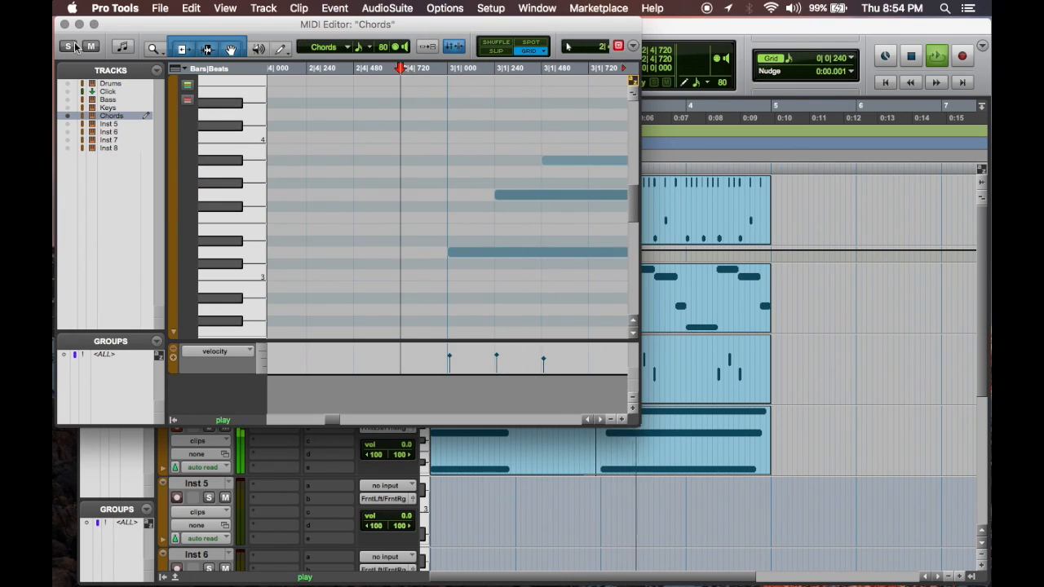
{"action": "key", "text": "space"}
Step: Stagger the first chord with its middle note at 1|1|240 and top note at 1|1|480, audition it and close the MIDI Editor
{"action": "key", "text": "r"}
{"action": "scroll", "coordinate": [417, 233], "scroll_direction": "left", "scroll_amount": 8}
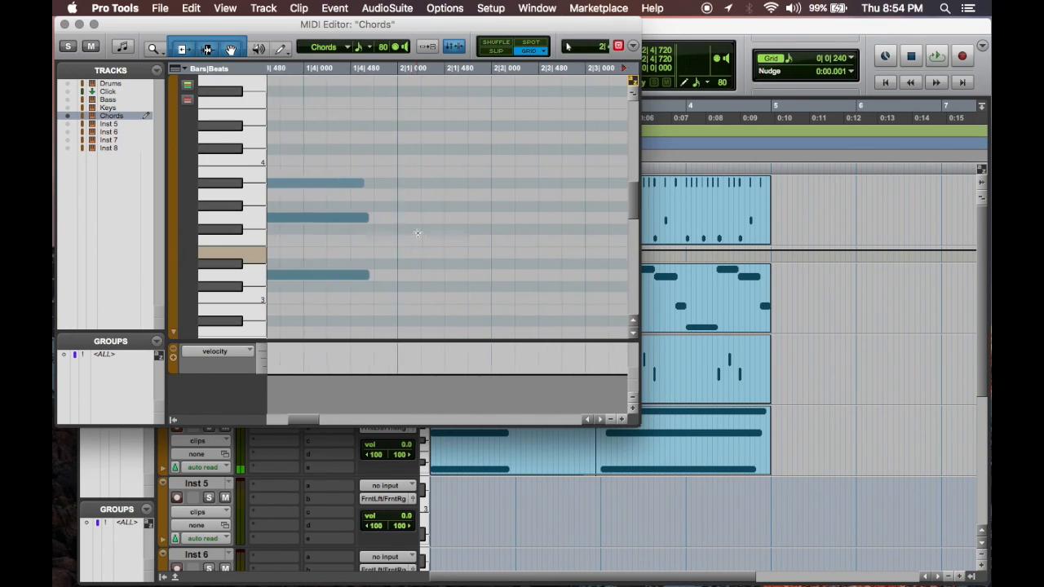
{"action": "scroll", "coordinate": [417, 233], "scroll_direction": "down", "scroll_amount": 1}
{"action": "left_click_drag", "start_coordinate": [358, 214], "coordinate": [383, 215]}
{"action": "left_click_drag", "start_coordinate": [366, 168], "coordinate": [424, 172]}
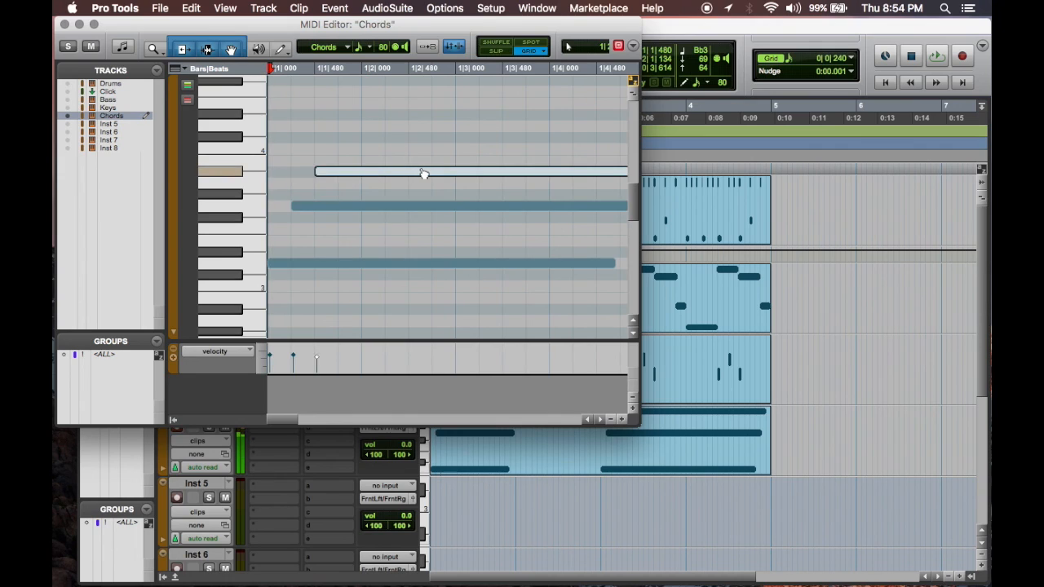
{"action": "key", "text": "space"}
{"action": "key", "text": "space"}
{"action": "key", "text": "Return"}
{"action": "key", "text": "space"}
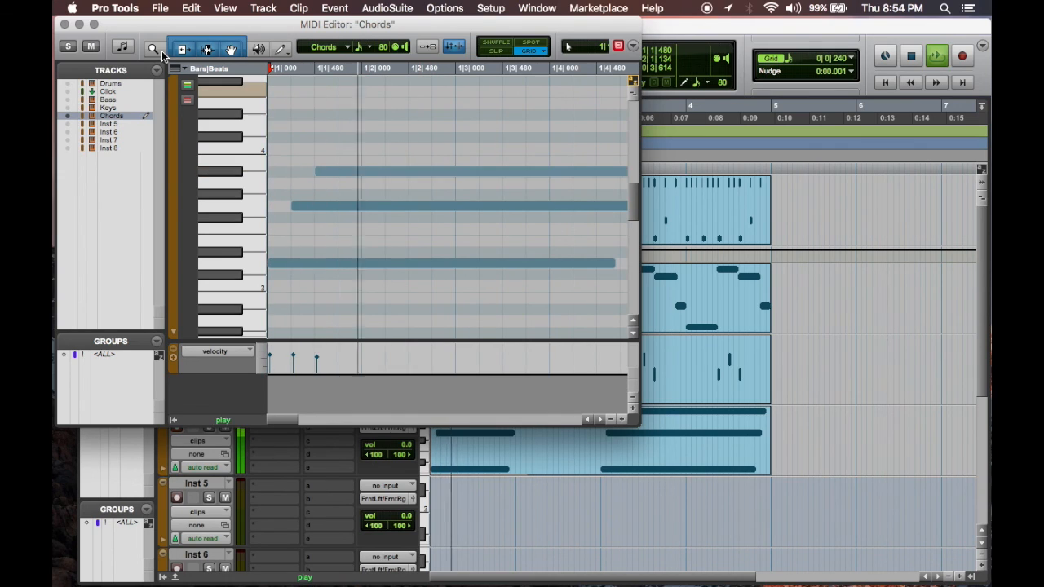
{"action": "left_click", "coordinate": [64, 26]}
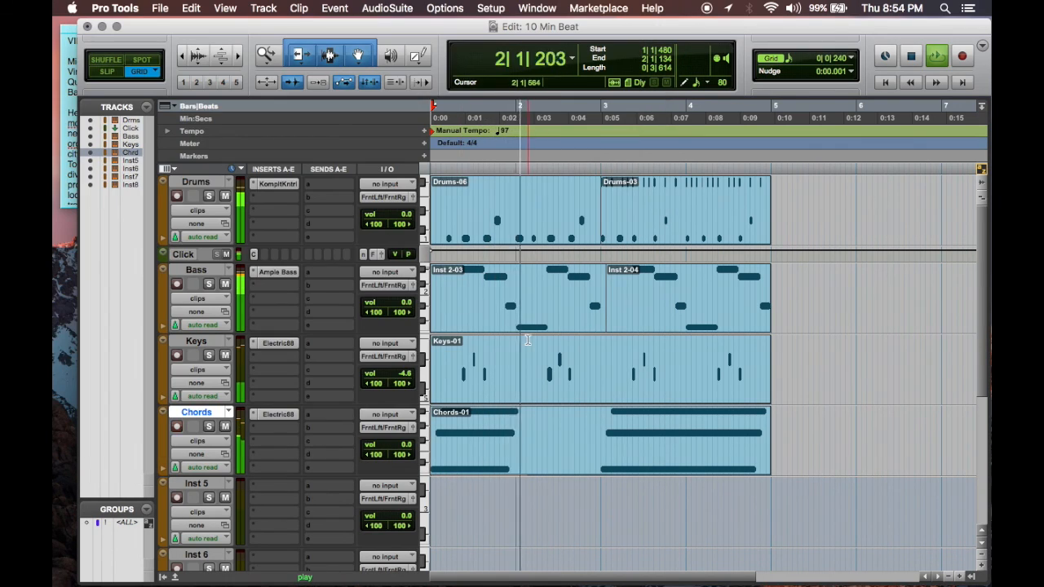
{"action": "key", "text": "space"}
Step: Open the first Drums clip, copy its first C1 note to 1|1|000, start playback and close the MIDI Editor
{"action": "left_click", "coordinate": [479, 230]}
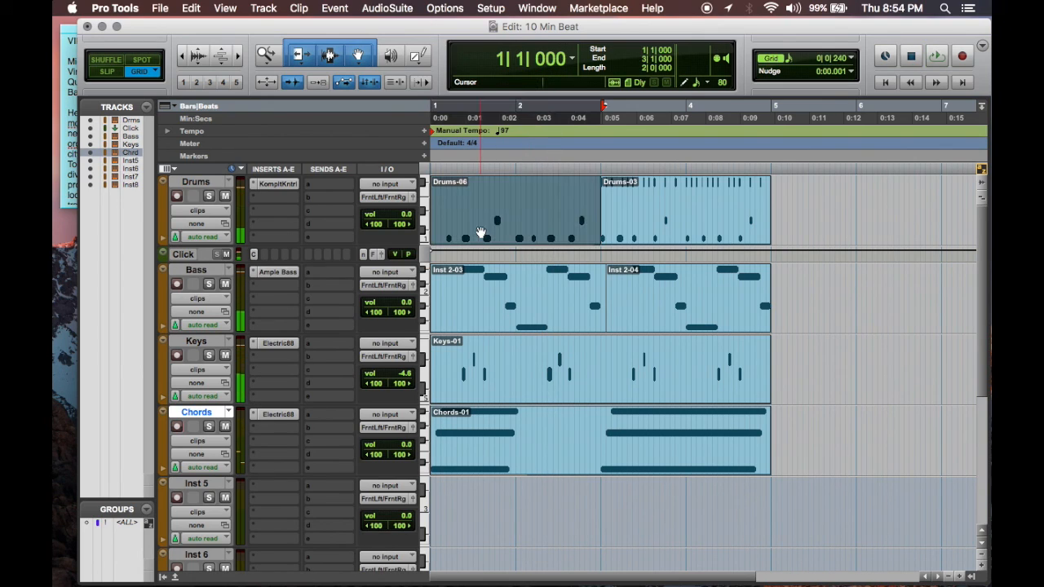
{"action": "double_click", "coordinate": [480, 227]}
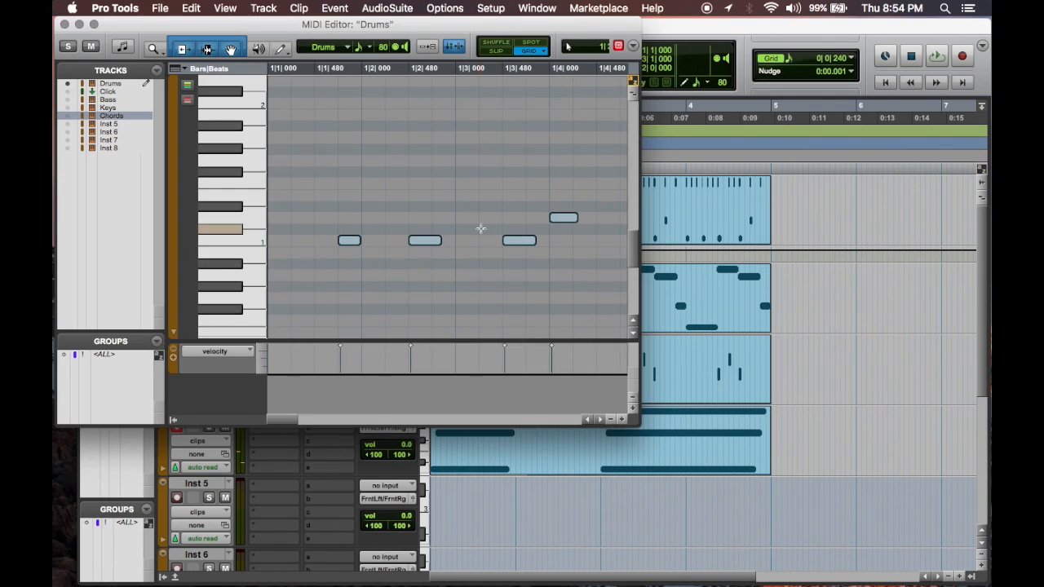
{"action": "left_click", "coordinate": [352, 243]}
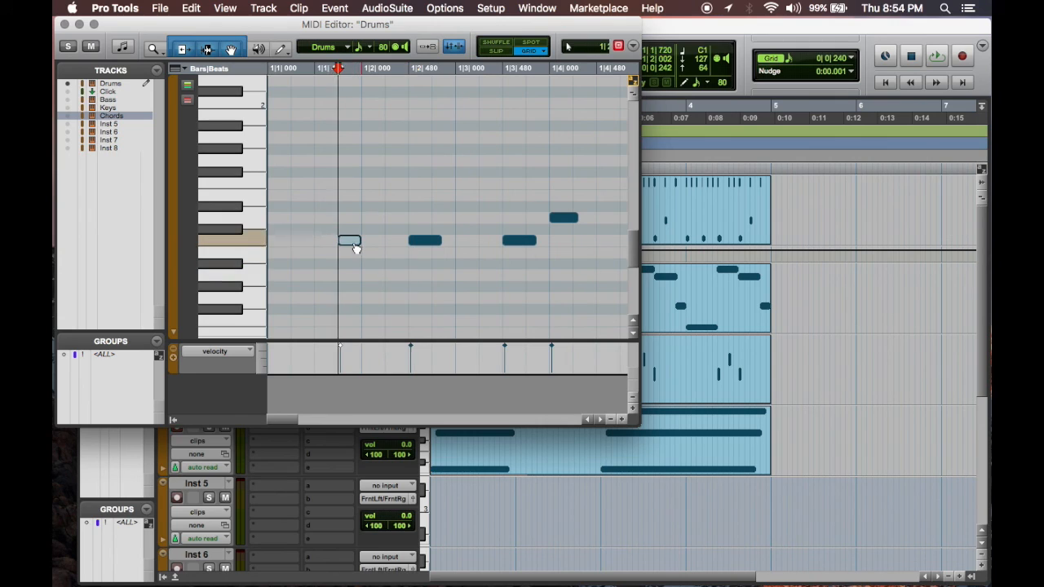
{"action": "key", "text": "space"}
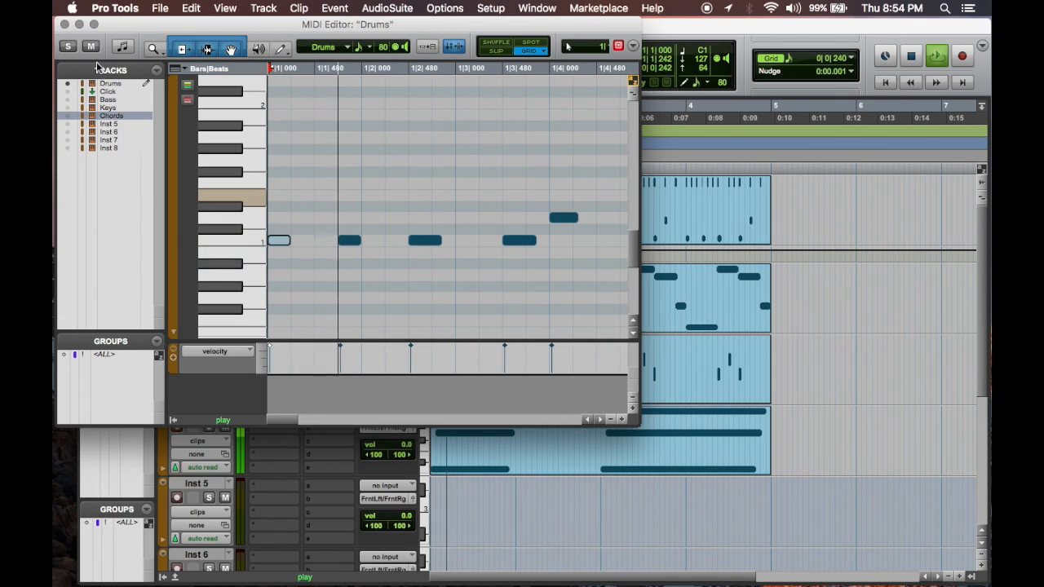
{"action": "key", "text": "super+w"}
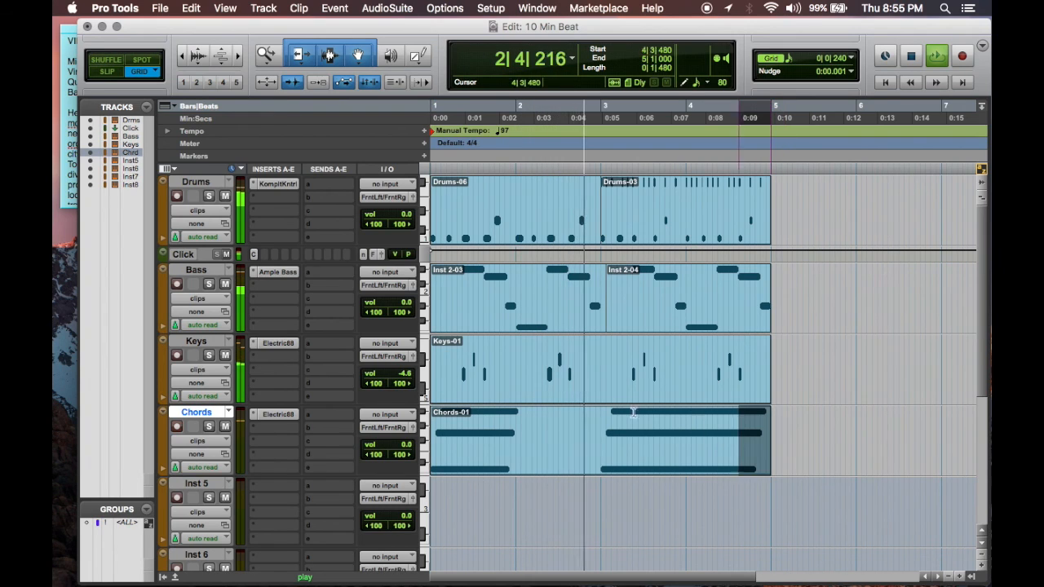
Step: Duplicate all tracks' clips from bars 1 to 5 three times to extend the arrangement to bar 17
{"action": "key", "text": "super+a"}
{"action": "key", "text": "super+d"}
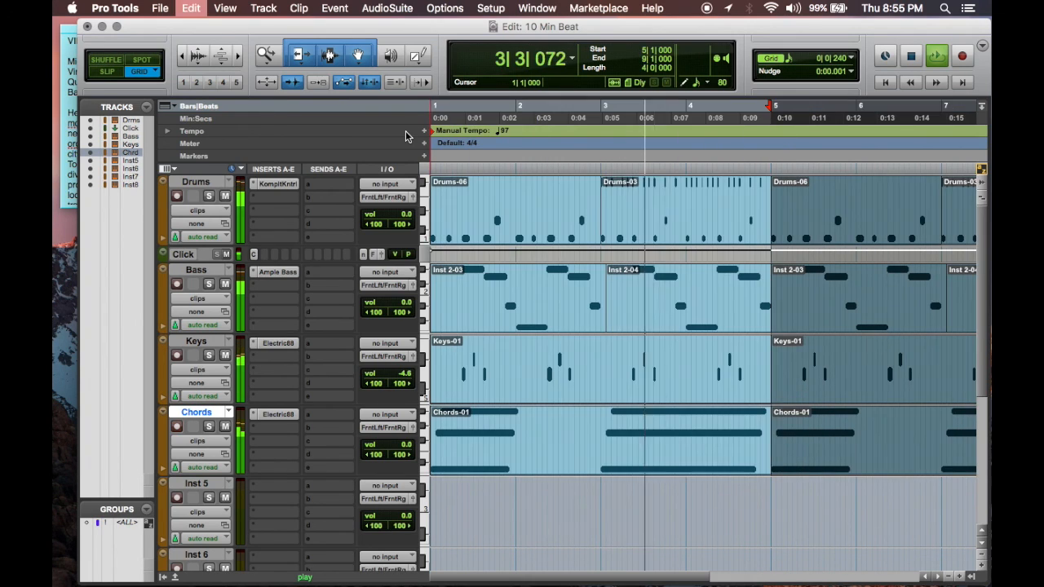
{"action": "key", "text": "super+bracketleft"}
{"action": "key", "text": "super+d"}
{"action": "key", "text": "super+d"}
{"action": "key", "text": "super+bracketleft"}
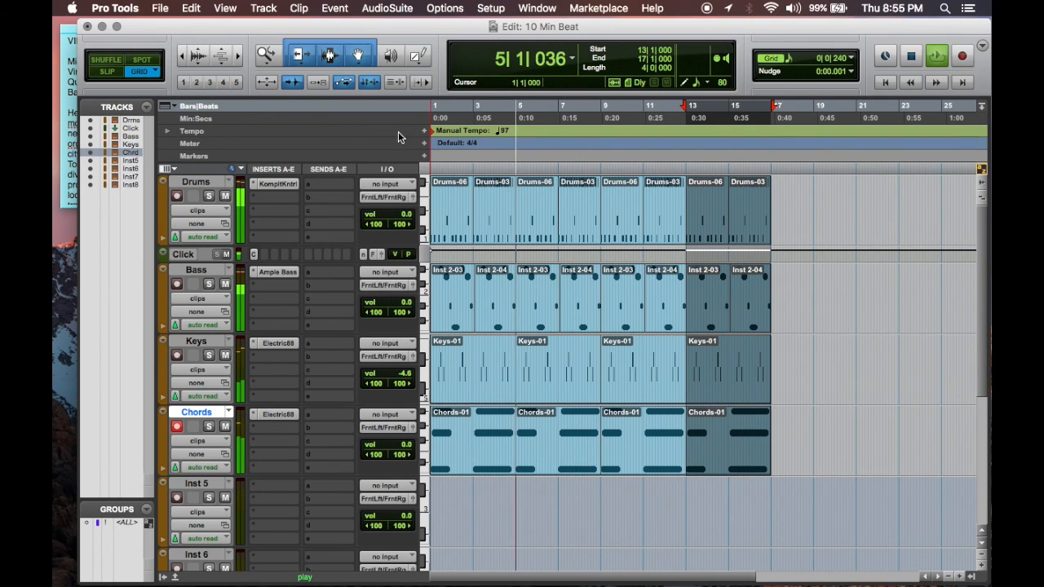
Step: Check the end of the arrangement around bar 17 and play the beat from the start
{"action": "left_click", "coordinate": [770, 115]}
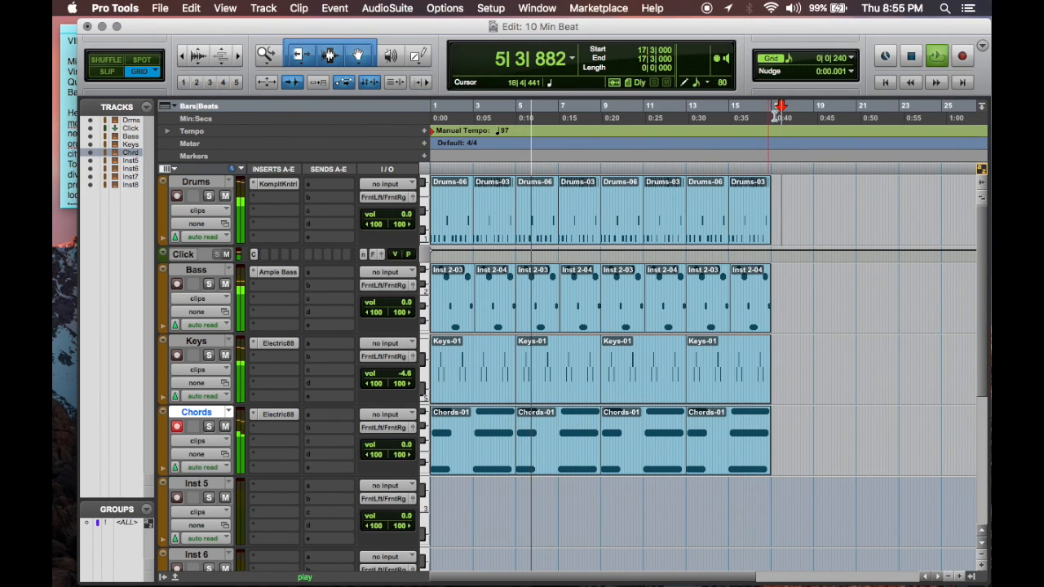
{"action": "key", "text": "space"}
{"action": "key", "text": "super+a"}
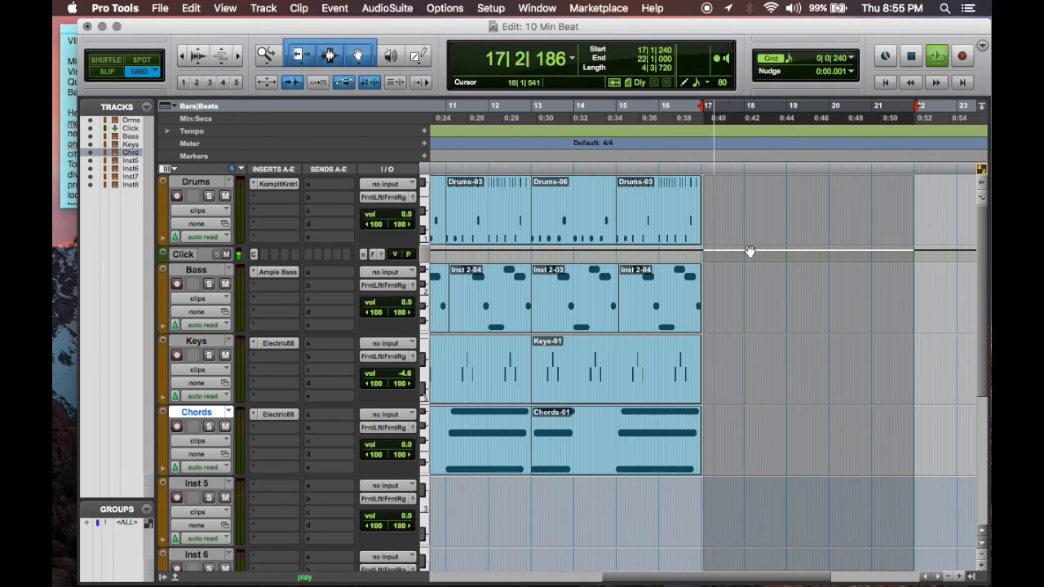
{"action": "key", "text": "space"}
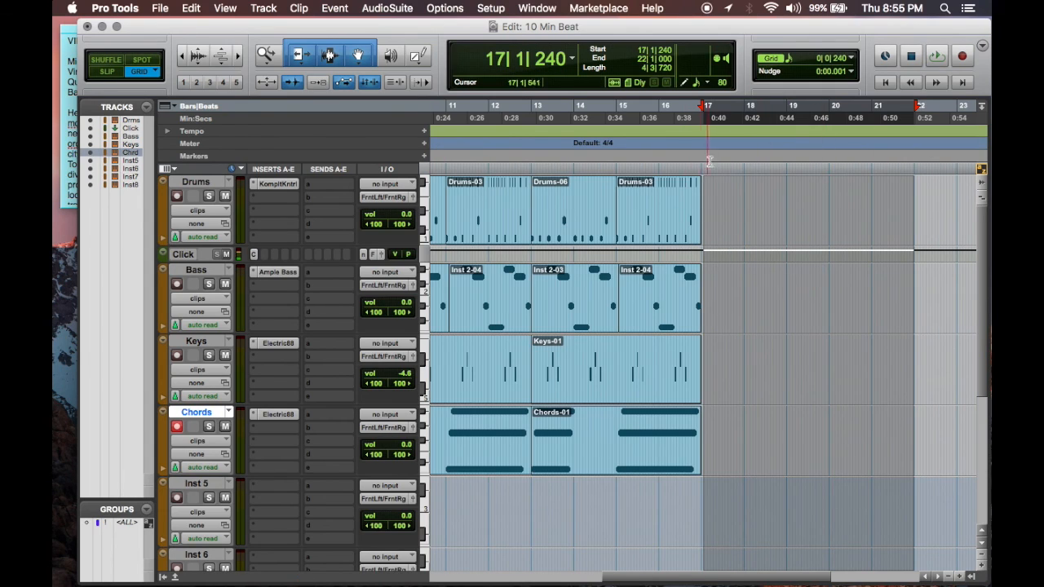
{"action": "left_click", "coordinate": [700, 108]}
{"action": "key", "text": "Return"}
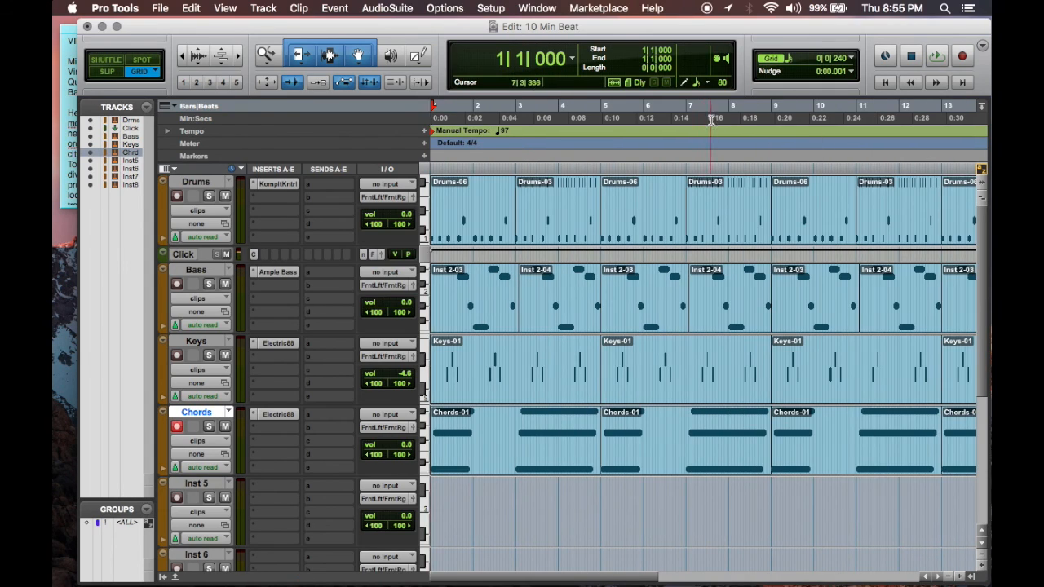
{"action": "key", "text": "space"}
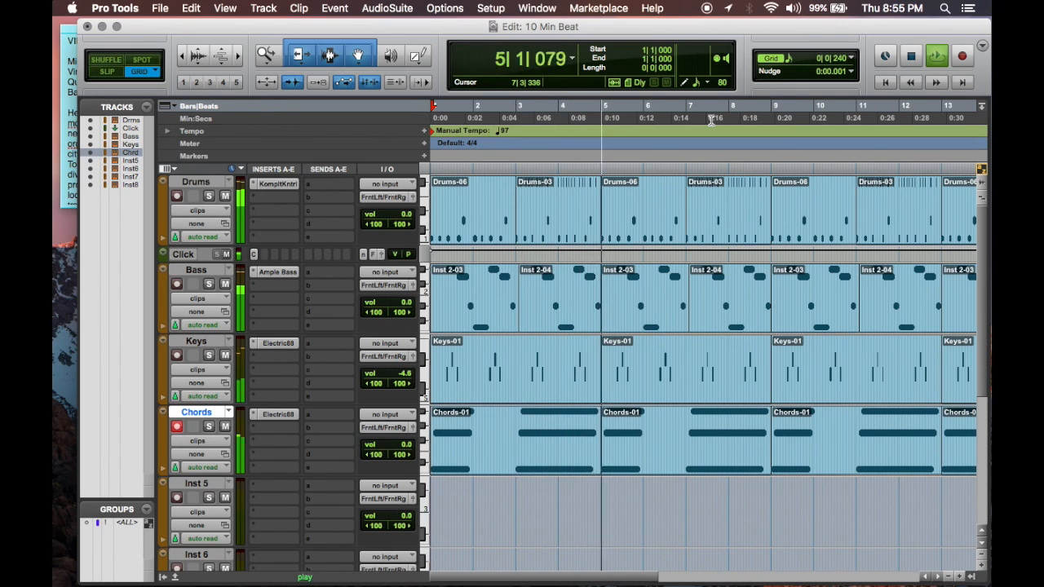
Step: Mute the Click track and lower the Keys track volume to -5.9 while the beat plays
{"action": "key", "text": "super+bracketleft"}
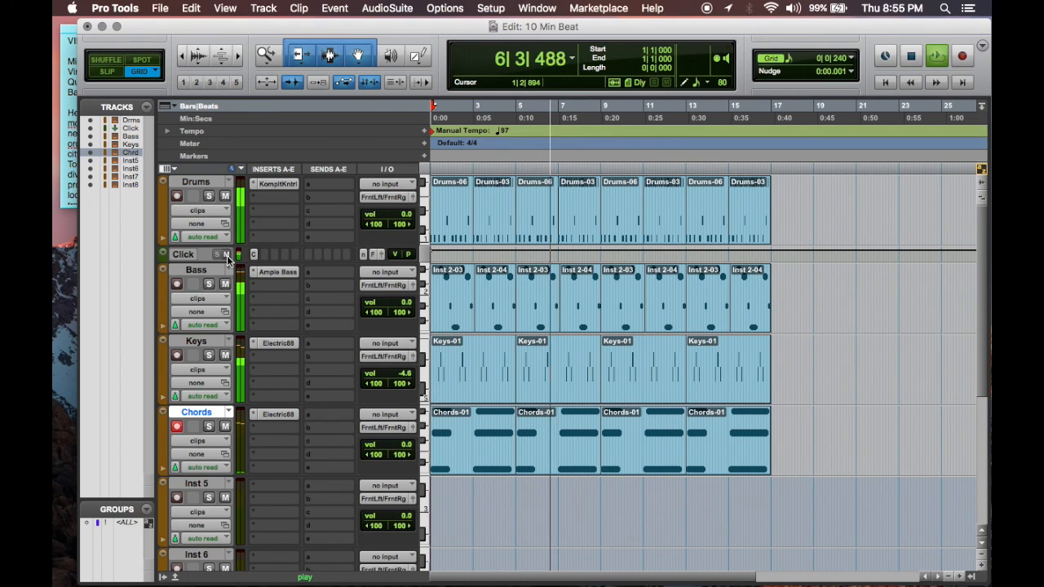
{"action": "left_click_drag", "start_coordinate": [401, 376], "coordinate": [403, 377]}
{"action": "left_click_drag", "start_coordinate": [401, 302], "coordinate": [399, 299]}
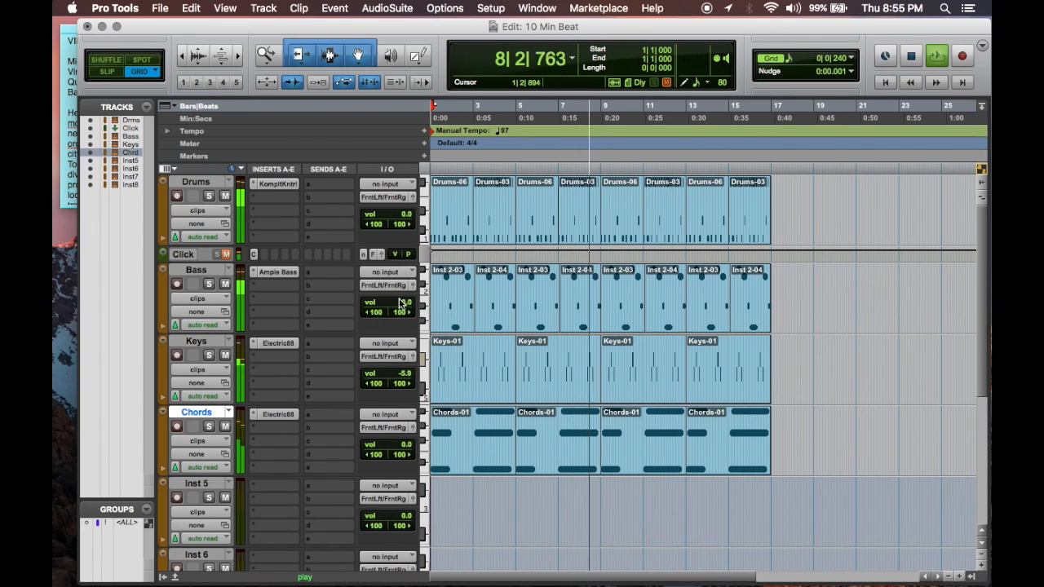
Step: Insert the SansAmp PSA-1 plug-in on the Bass track and adjust its Drive while playing from the start
{"action": "left_click", "coordinate": [273, 291]}
{"action": "mouse_move", "coordinate": [367, 314]}
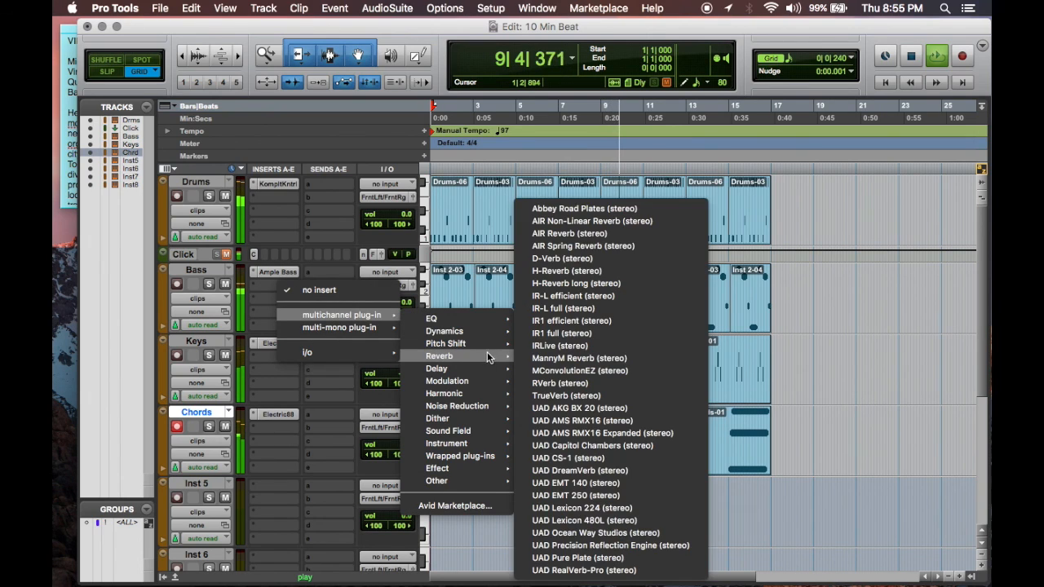
{"action": "mouse_move", "coordinate": [472, 385]}
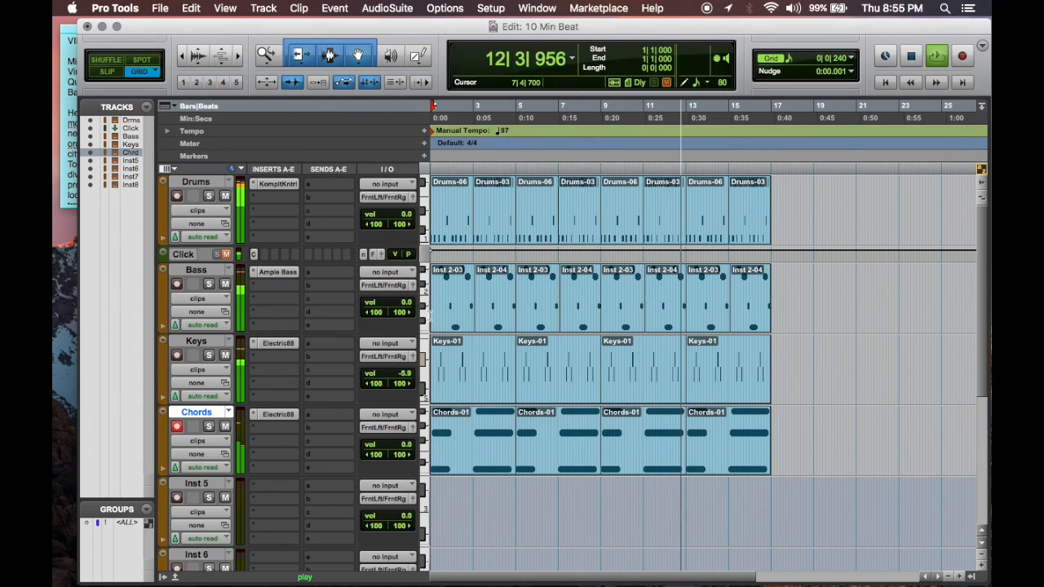
{"action": "key", "text": "Return"}
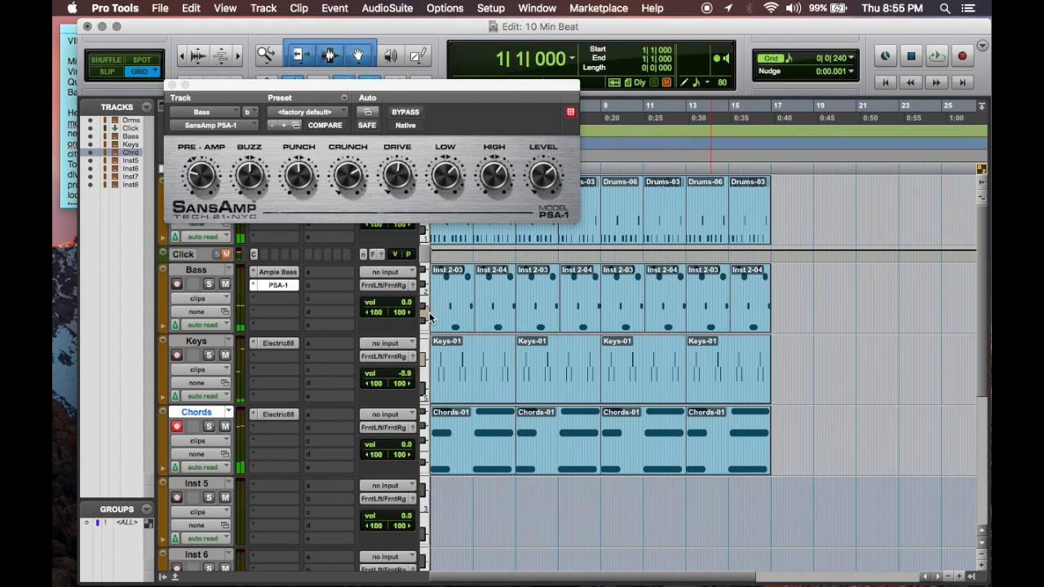
{"action": "key", "text": "space"}
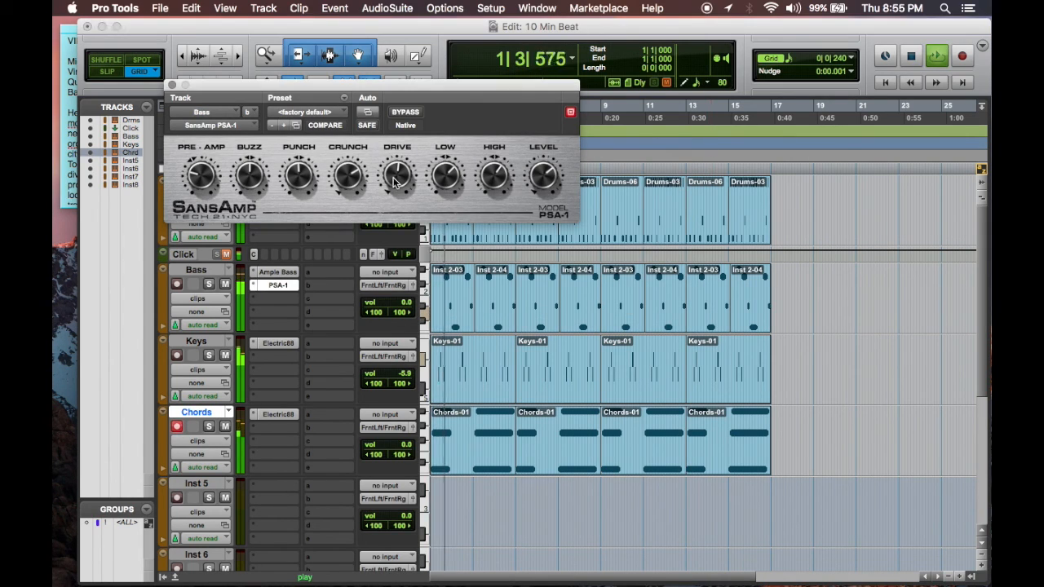
{"action": "left_click_drag", "start_coordinate": [400, 168], "coordinate": [401, 152]}
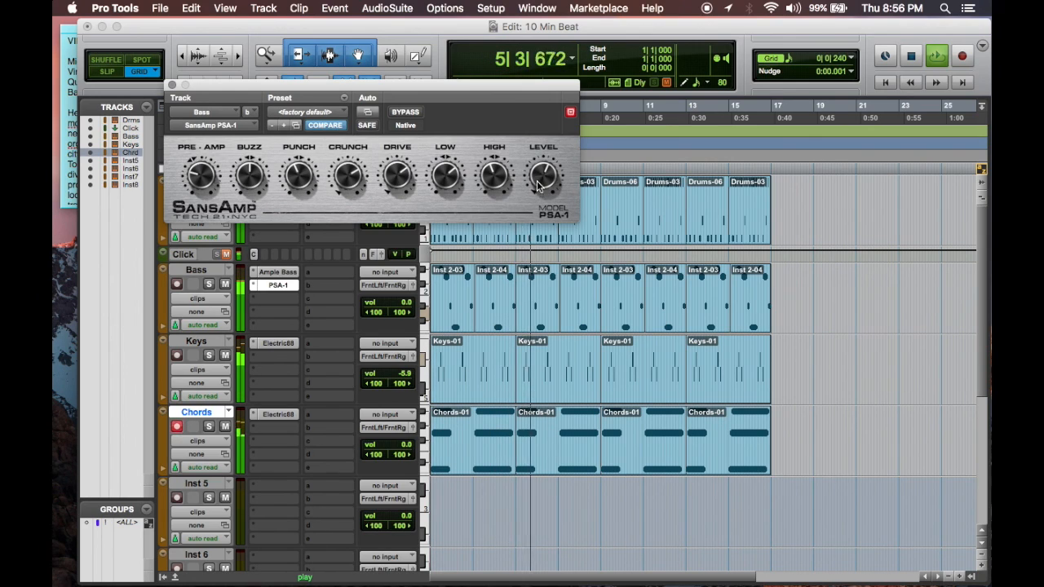
Step: Close the SansAmp window, insert the stereo EQ3 7-Band on the Drums track and restart playback from the start
{"action": "left_click", "coordinate": [172, 85]}
{"action": "left_click", "coordinate": [283, 198]}
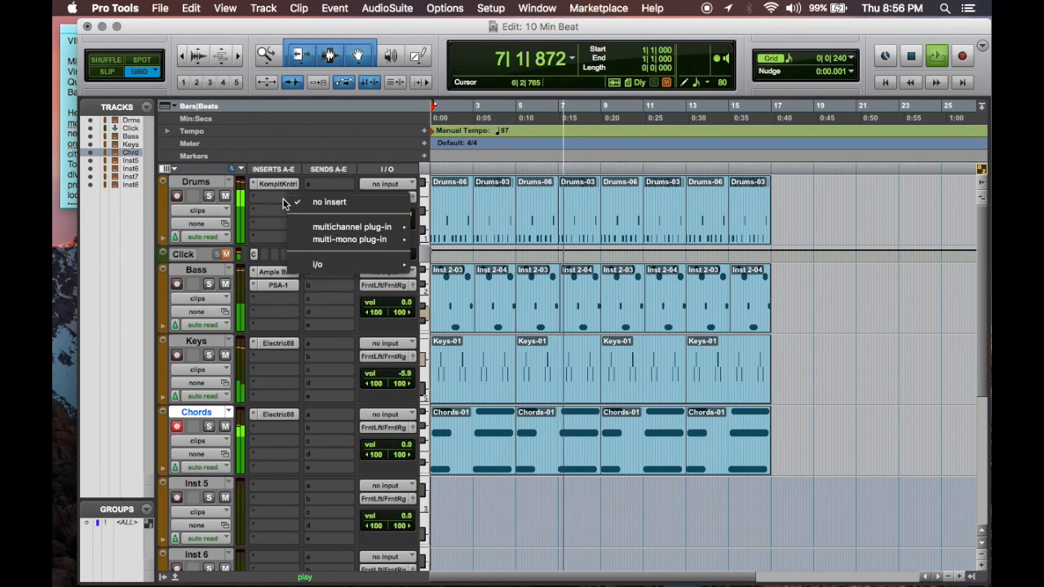
{"action": "mouse_move", "coordinate": [351, 227]}
{"action": "mouse_move", "coordinate": [456, 231]}
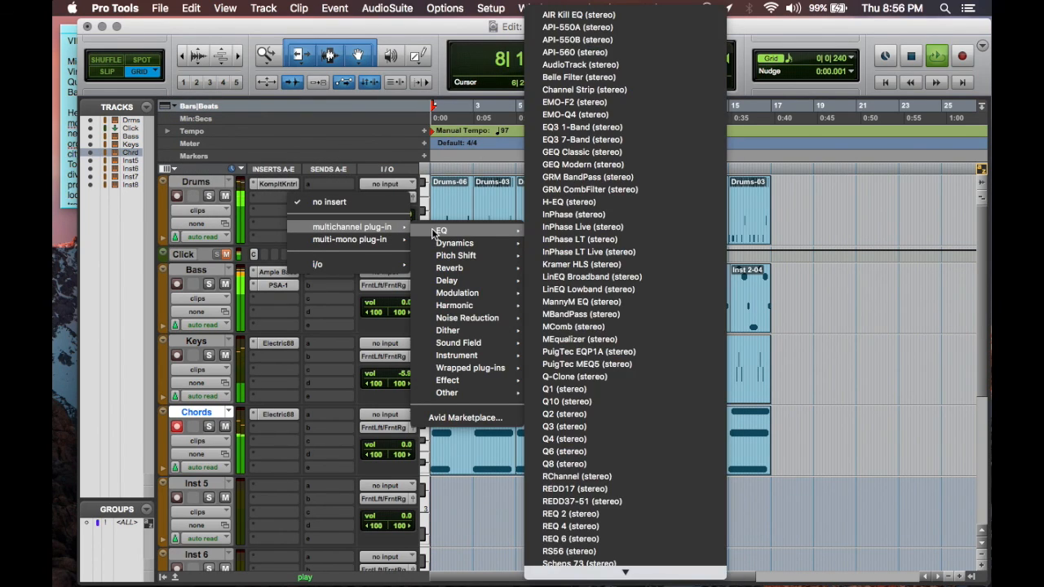
{"action": "left_click", "coordinate": [594, 140]}
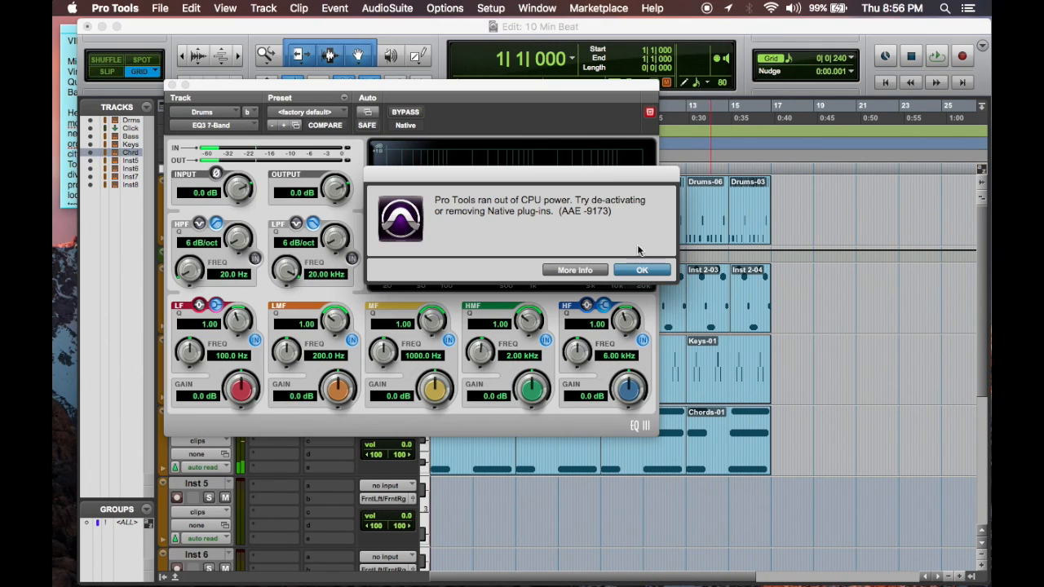
{"action": "left_click", "coordinate": [643, 270]}
{"action": "key", "text": "space"}
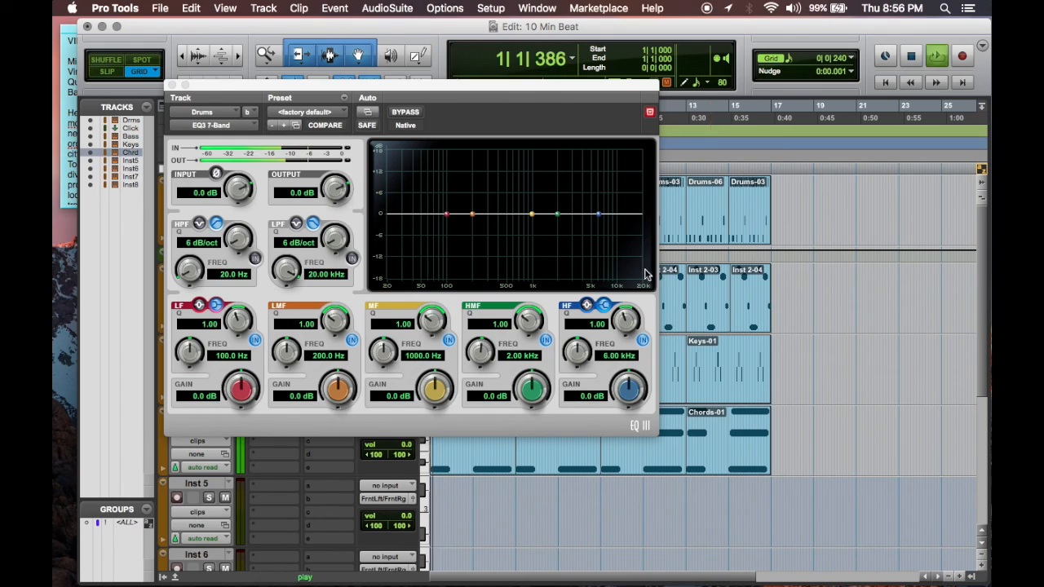
Step: Enable the drum EQ's low-pass filter and lower its frequency to about 3.56 kHz
{"action": "left_click", "coordinate": [352, 259]}
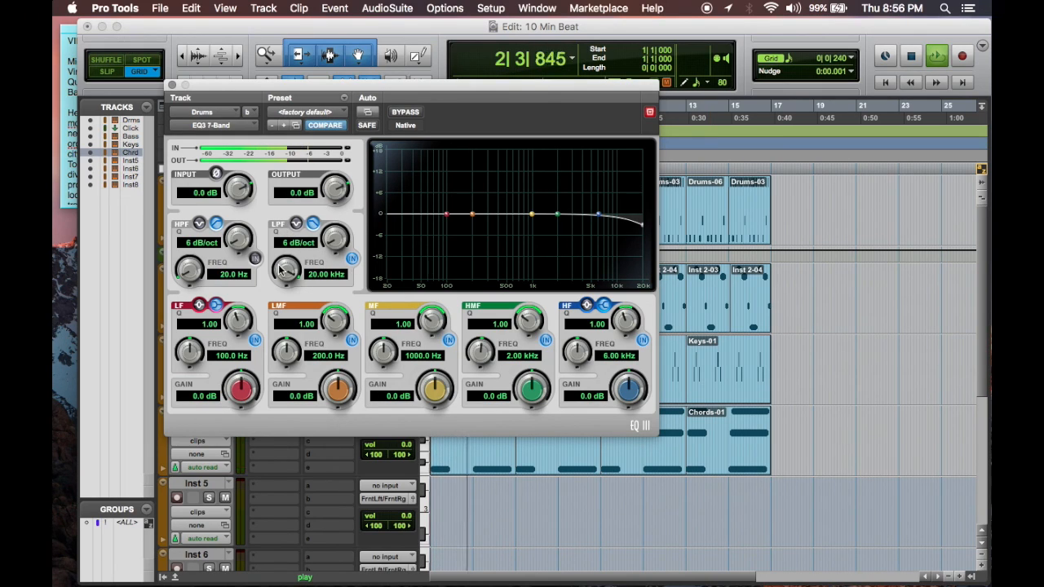
{"action": "left_click_drag", "start_coordinate": [281, 272], "coordinate": [298, 353]}
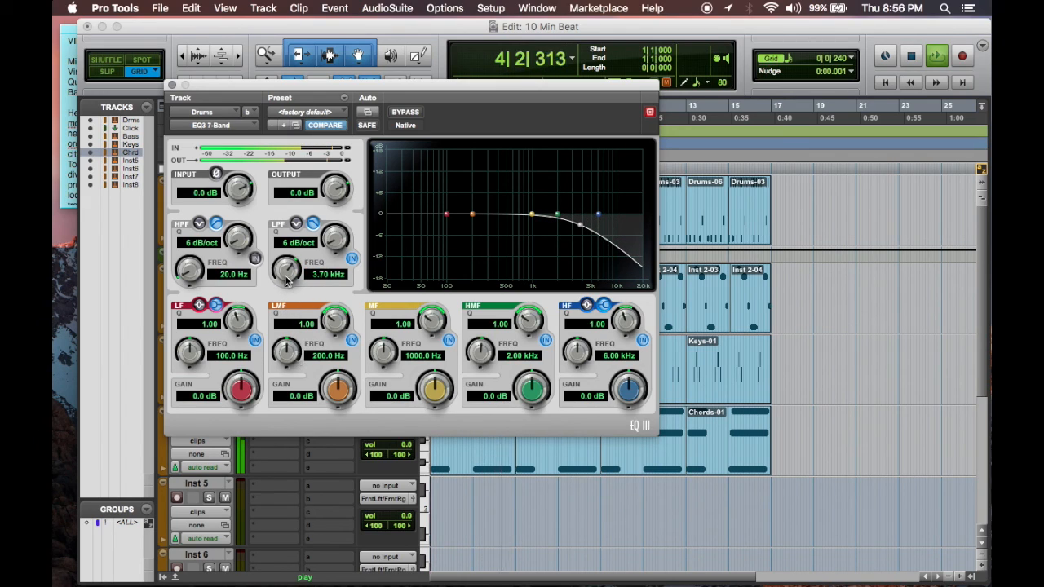
{"action": "left_click_drag", "start_coordinate": [284, 281], "coordinate": [285, 284]}
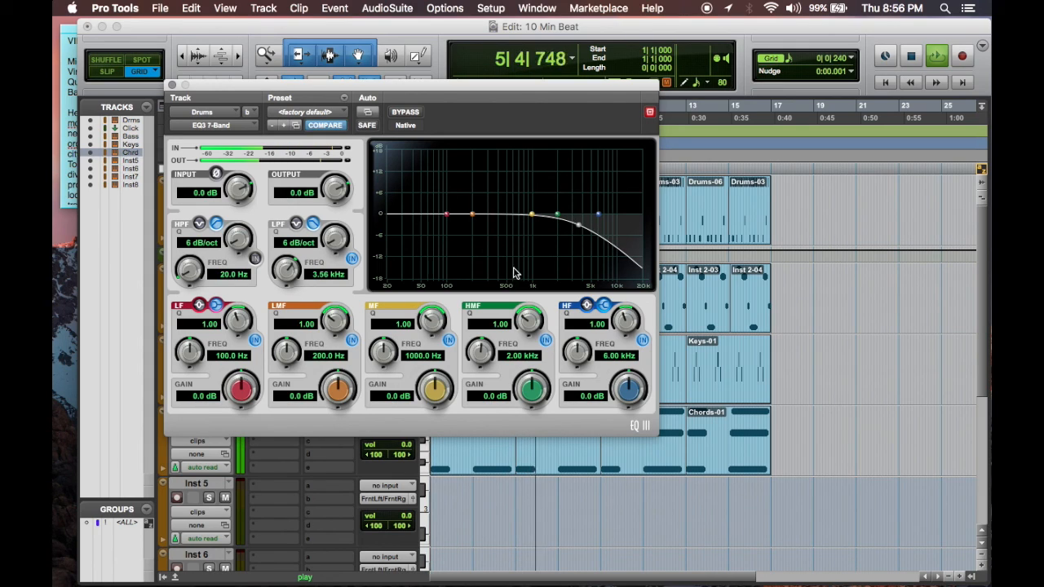
Step: Boost the drum EQ's HMF 4.2 dB at 2.08 kHz and LMF 4.4 dB at 52.9 Hz, and cut LF 3.0 dB at 28.6 Hz
{"action": "mouse_move", "coordinate": [557, 215]}
{"action": "left_mouse_down"}
{"action": "mouse_move", "coordinate": [560, 189]}
{"action": "mouse_move", "coordinate": [558, 198]}
{"action": "left_mouse_up"}
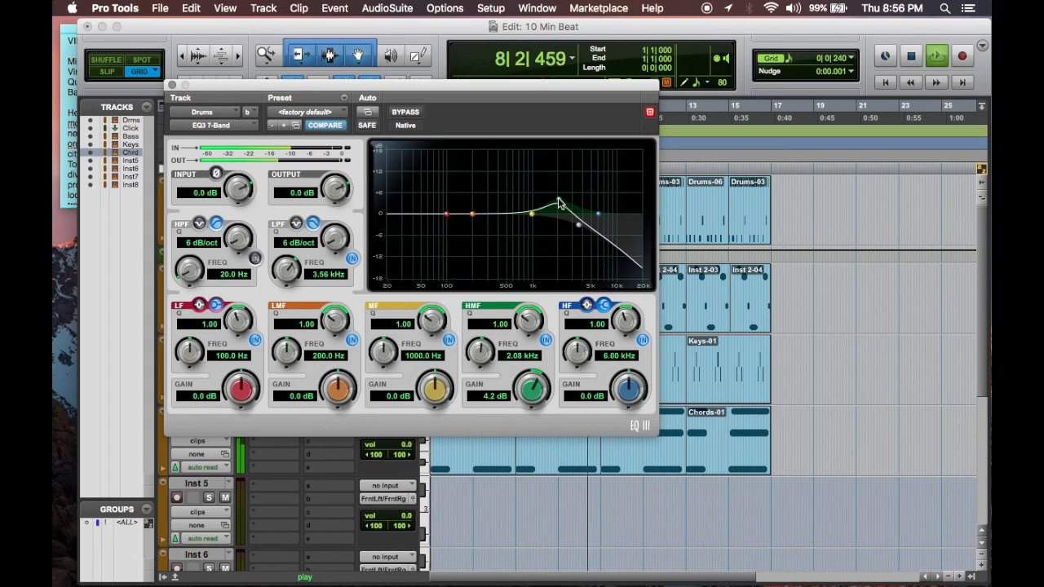
{"action": "left_click_drag", "start_coordinate": [471, 214], "coordinate": [401, 226]}
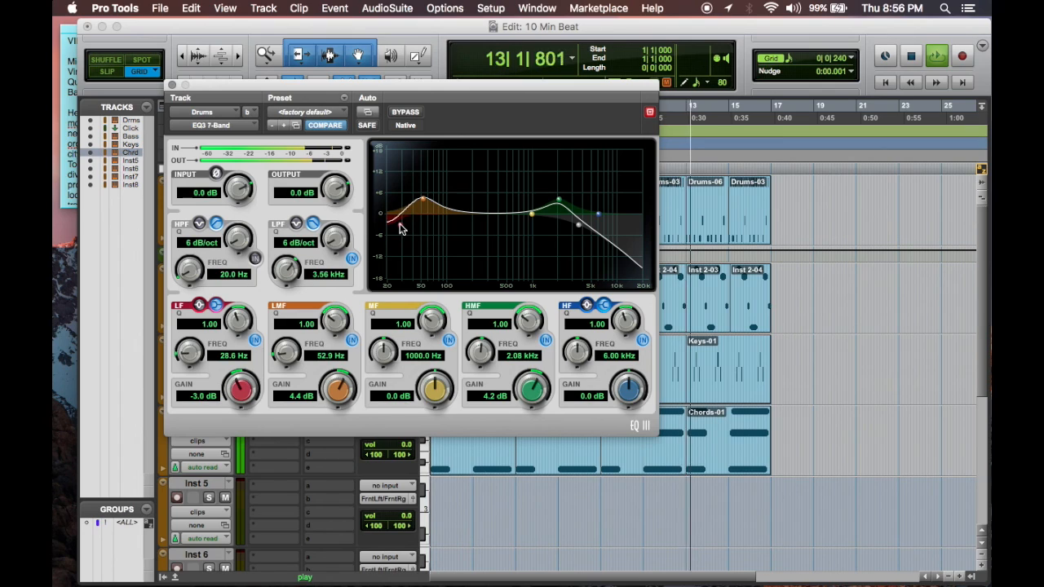
{"action": "left_click", "coordinate": [172, 84]}
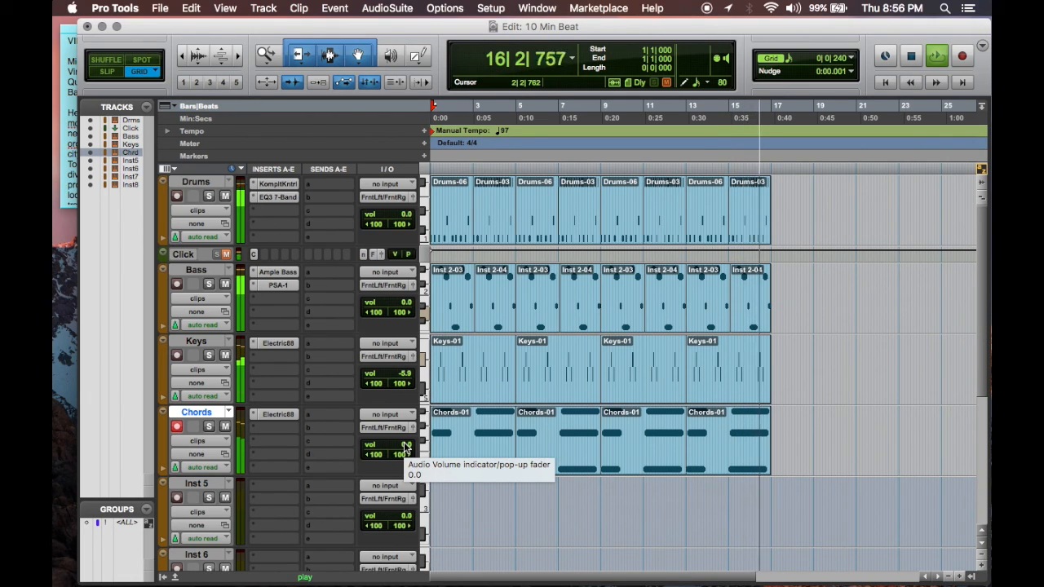
Step: Stop playback, disarm the Chords track and select the arrangement from bar 1 to the end of the clips at bar 17
{"action": "key", "text": "space"}
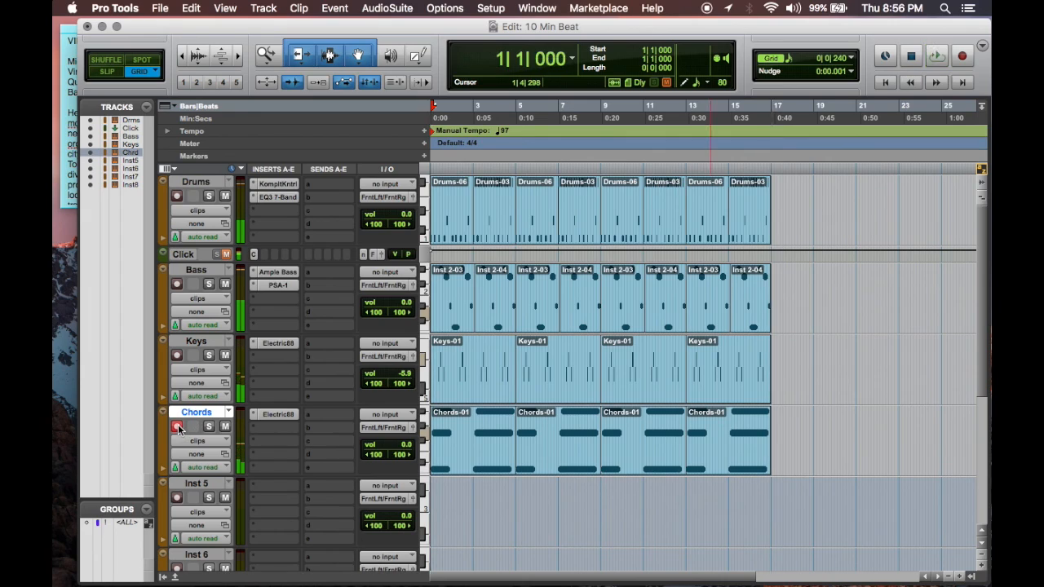
{"action": "left_click", "coordinate": [776, 108]}
{"action": "left_click_drag", "start_coordinate": [773, 120], "coordinate": [764, 120]}
{"action": "key", "text": "t"}
{"action": "left_click", "coordinate": [721, 192]}
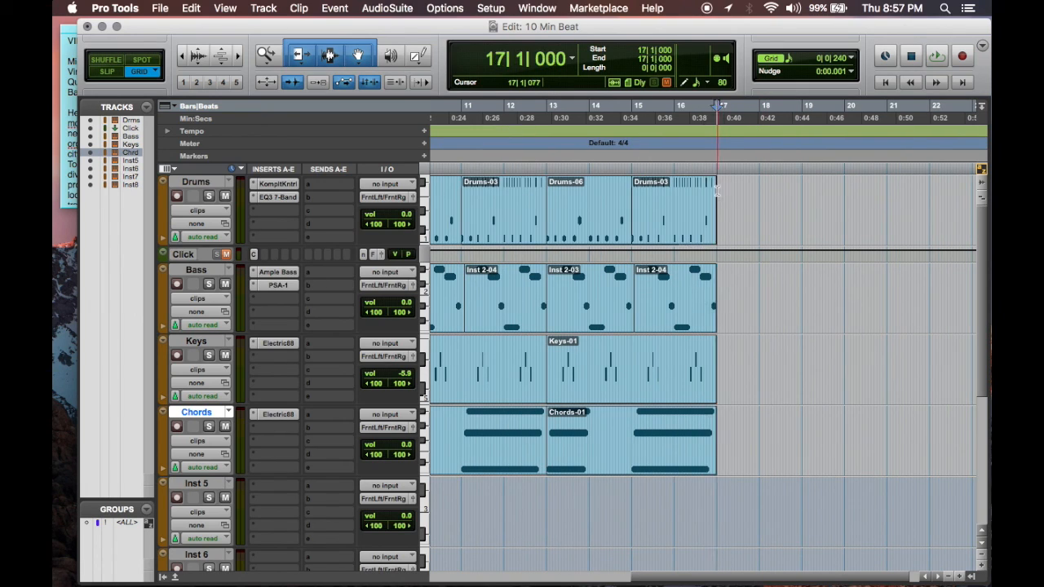
{"action": "key", "text": "shift+Return"}
Step: Bounce the selection offline as a 24-bit, 48 kHz interleaved WAV plus an MP3, named 10 Min Beat
{"action": "left_click", "coordinate": [156, 7]}
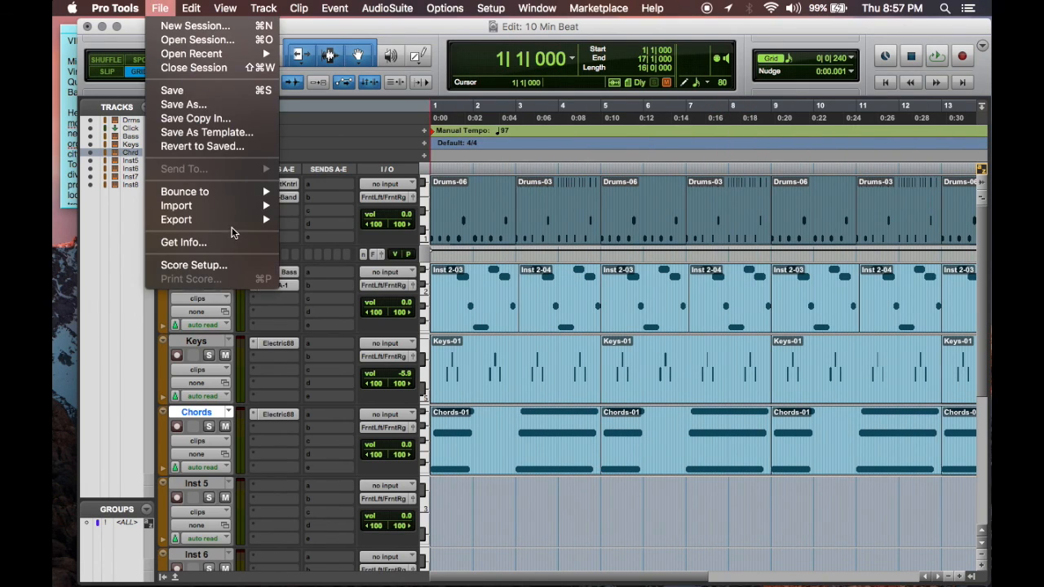
{"action": "mouse_move", "coordinate": [220, 188]}
{"action": "left_click", "coordinate": [305, 196]}
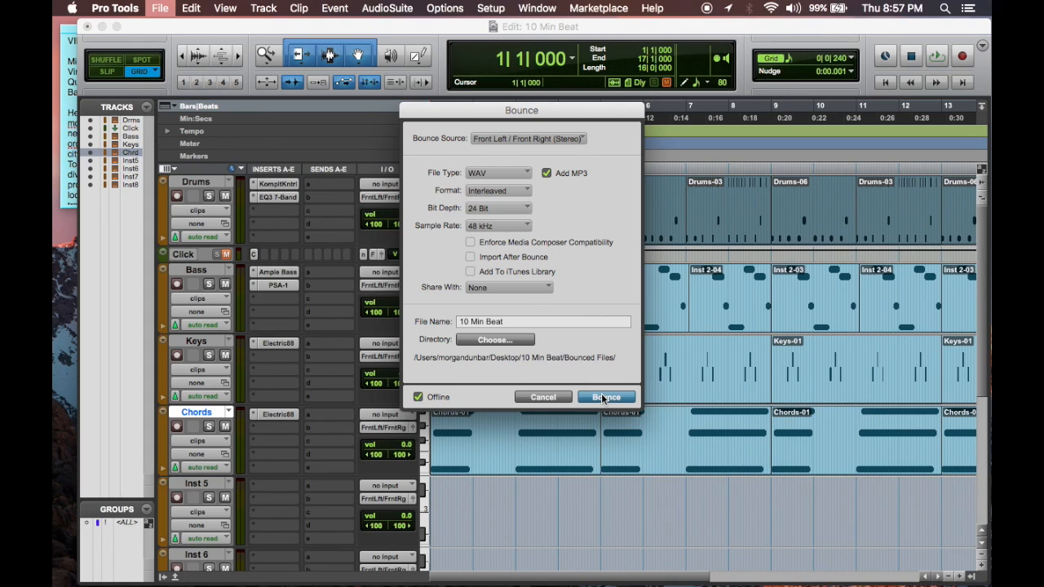
{"action": "left_click", "coordinate": [604, 397]}
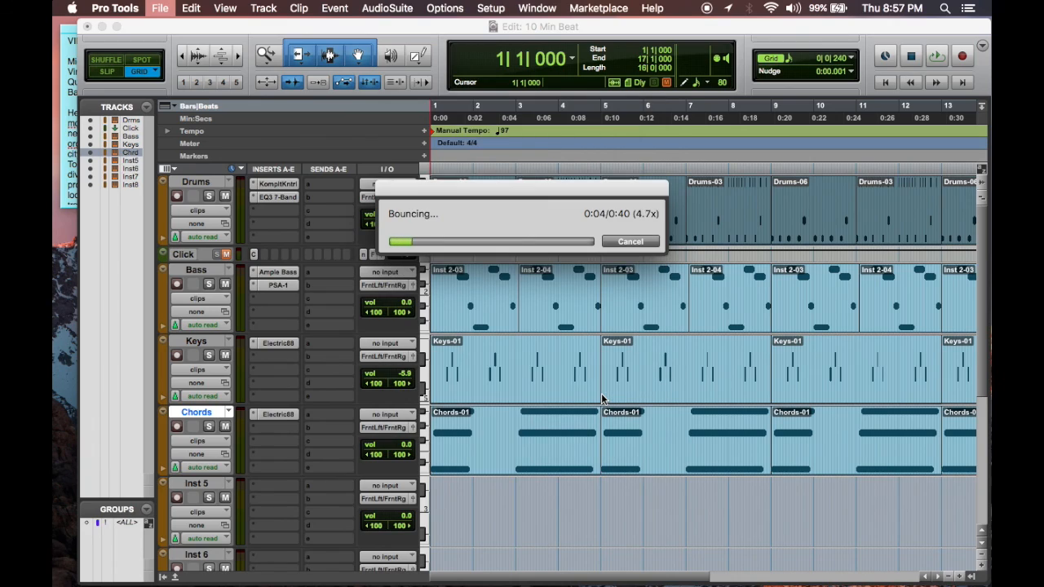